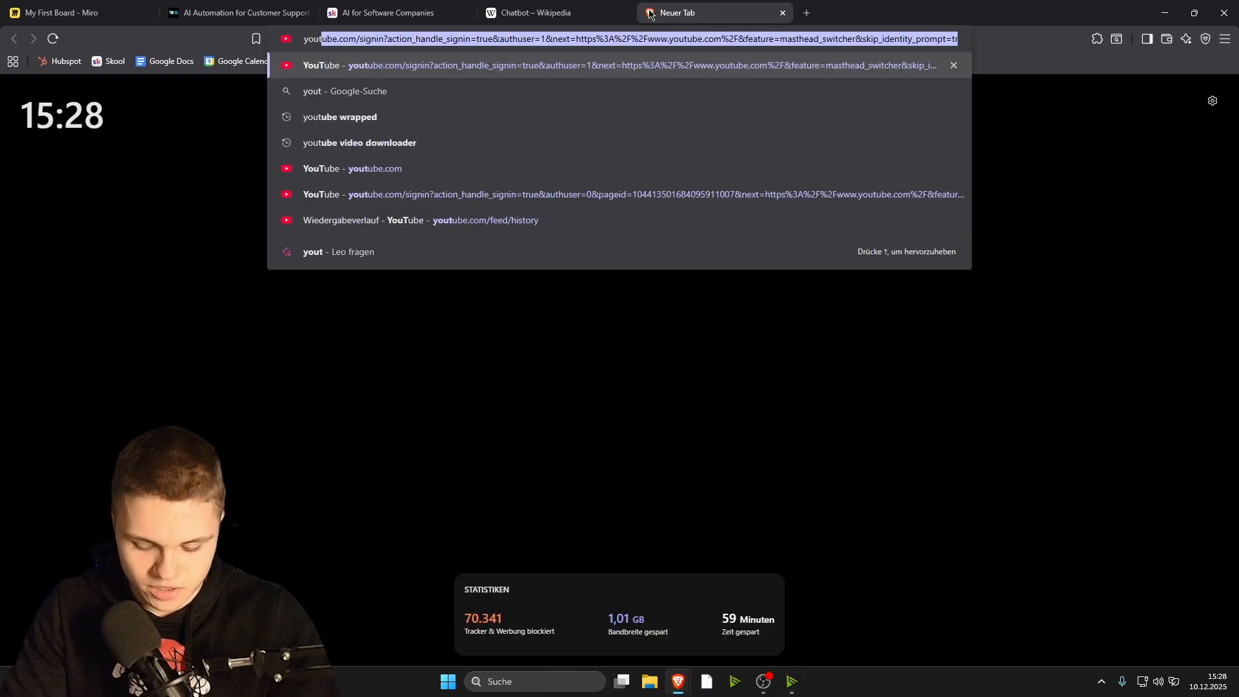
- Open the creator's YouTube channel videos page and the matching LinkedIn profile in a separate tab
key(Return)
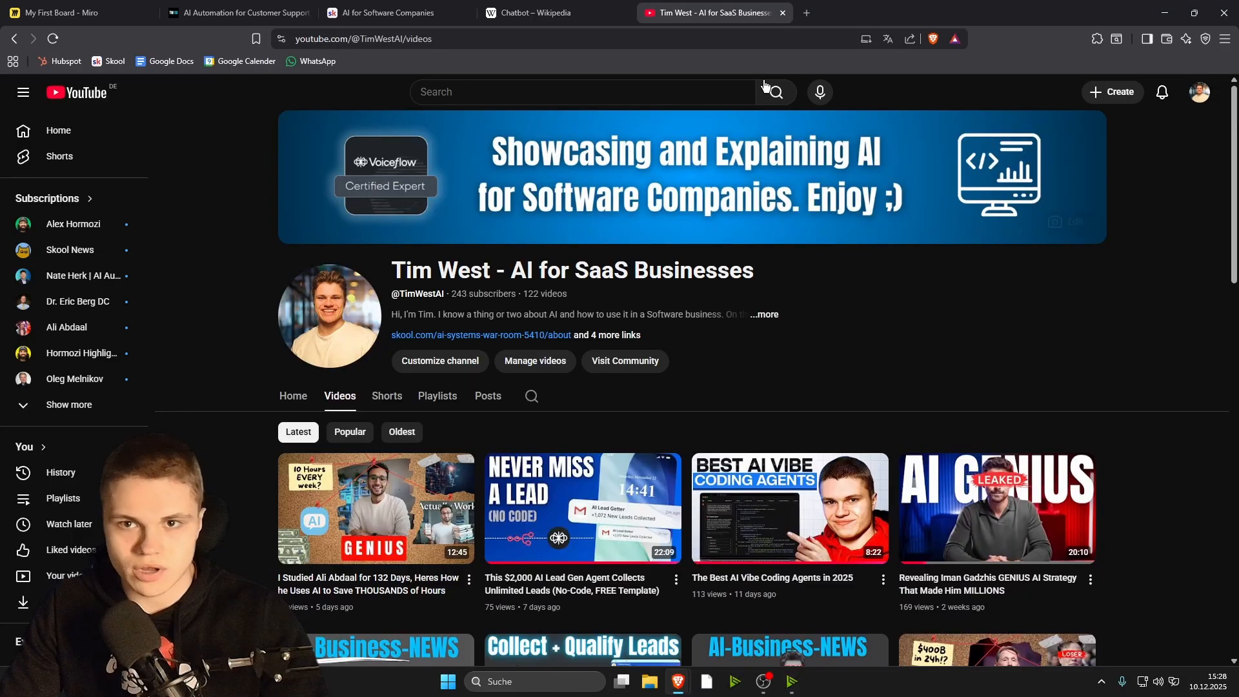
click(807, 13)
text(linkedin.com/in/tim-westermann-688497364/)
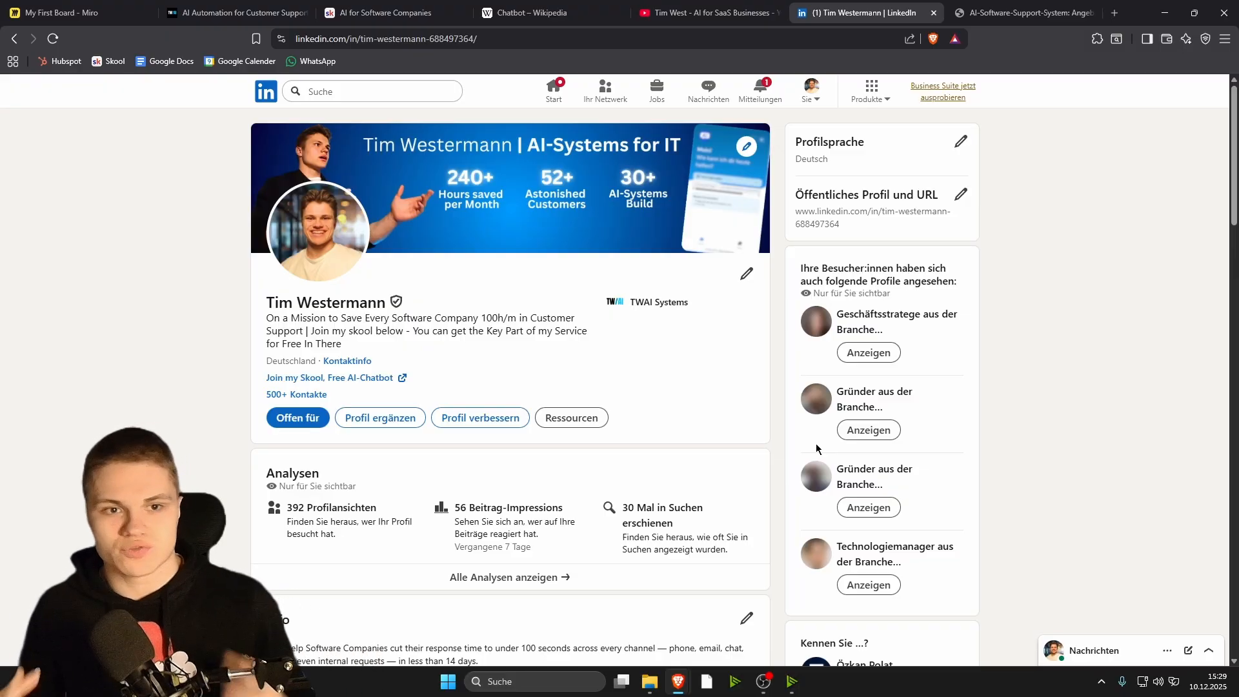
- On the Miro board, move the workflow sticky note aside to uncover the "Develop the Workflow" text under Step 2
key(ctrl+1)
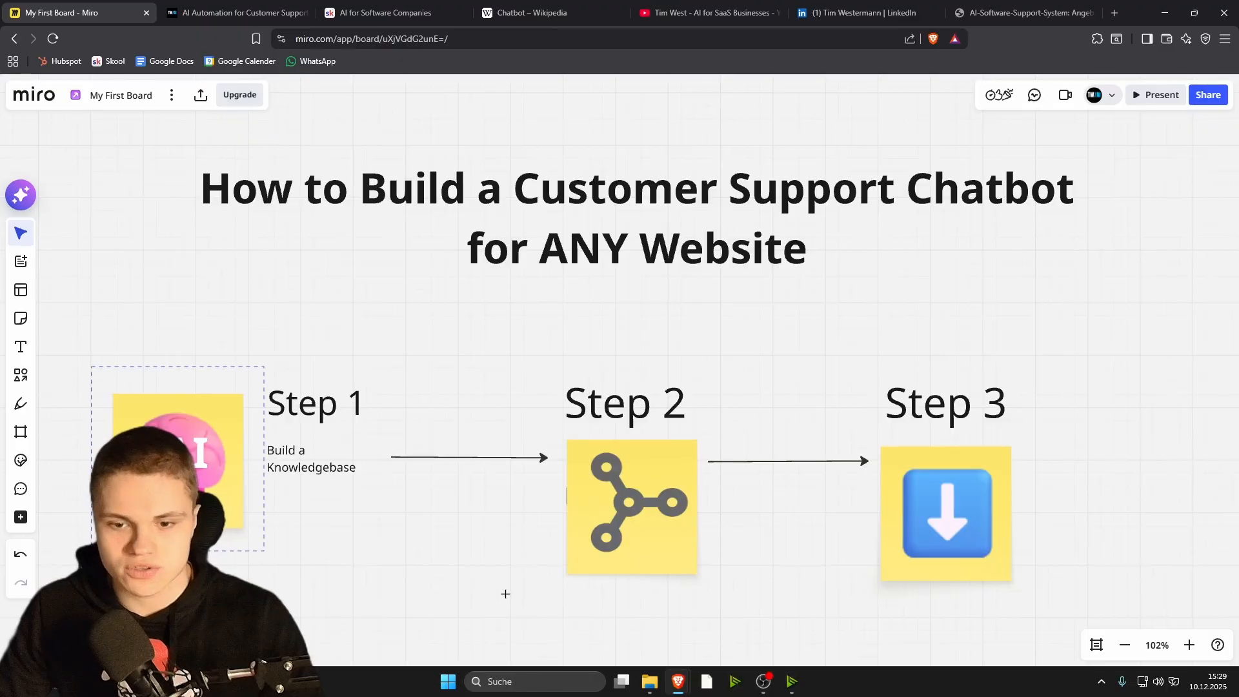
drag(504, 589, 496, 478)
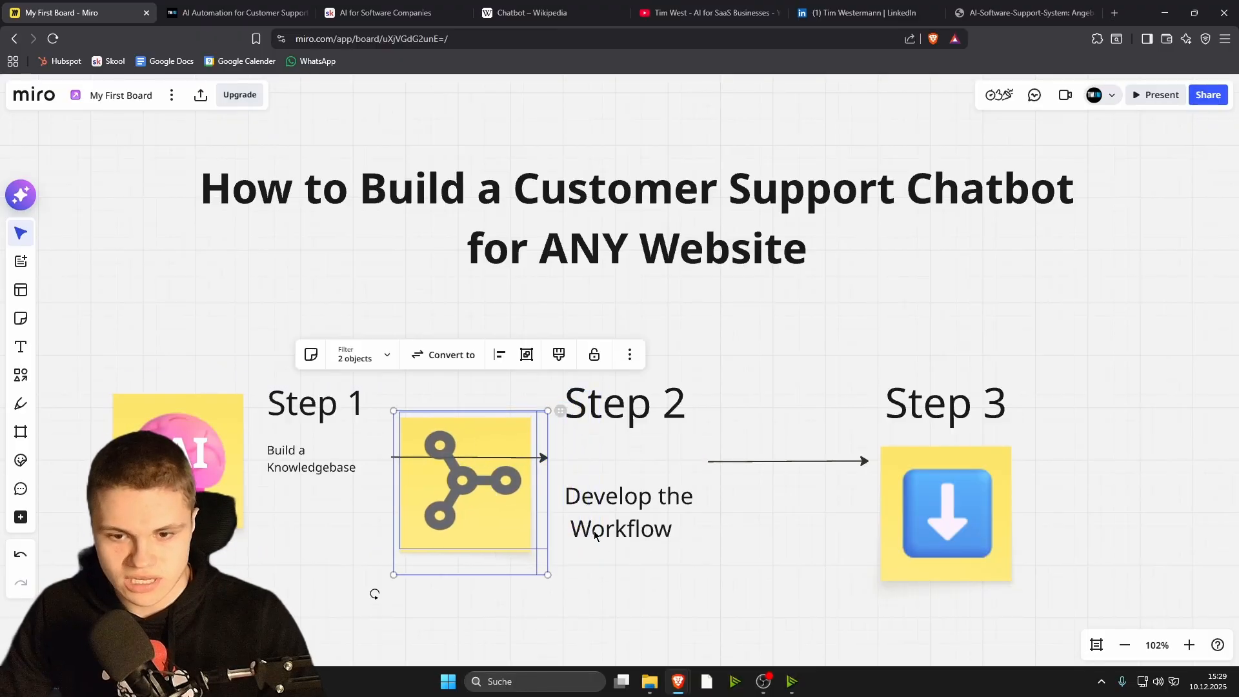
click(667, 561)
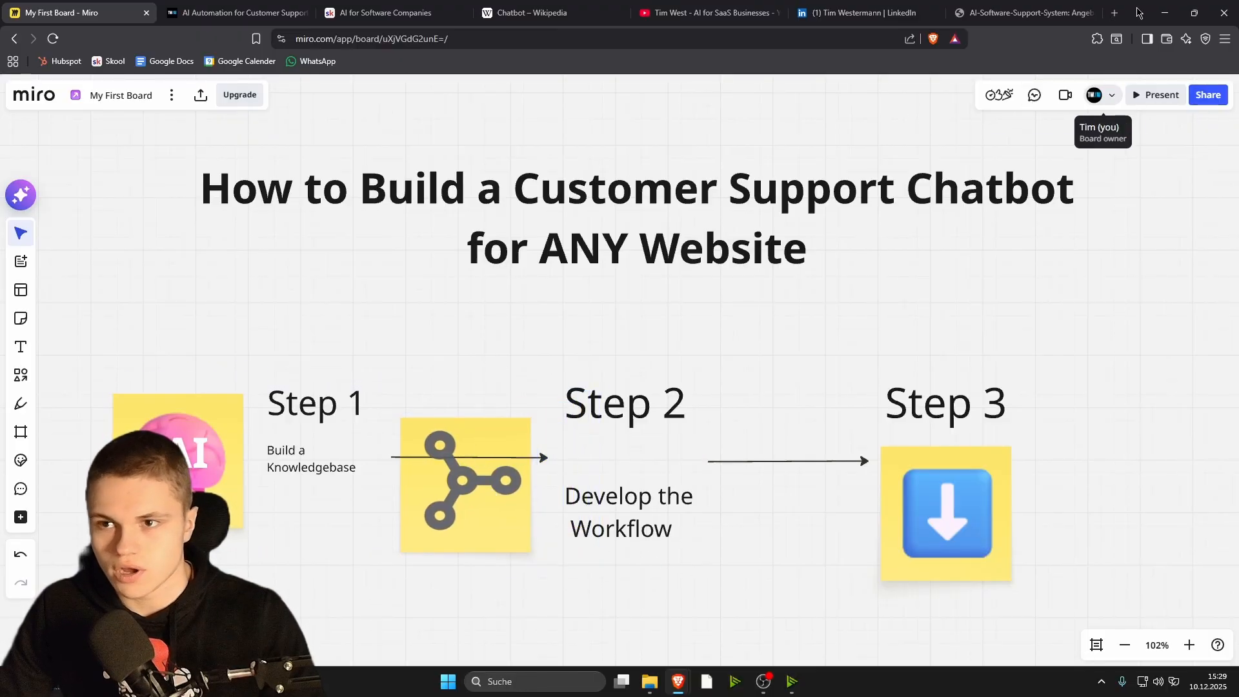
- Open the Voiceflow website in a new tab and dismiss the page translation offer
click(1116, 13)
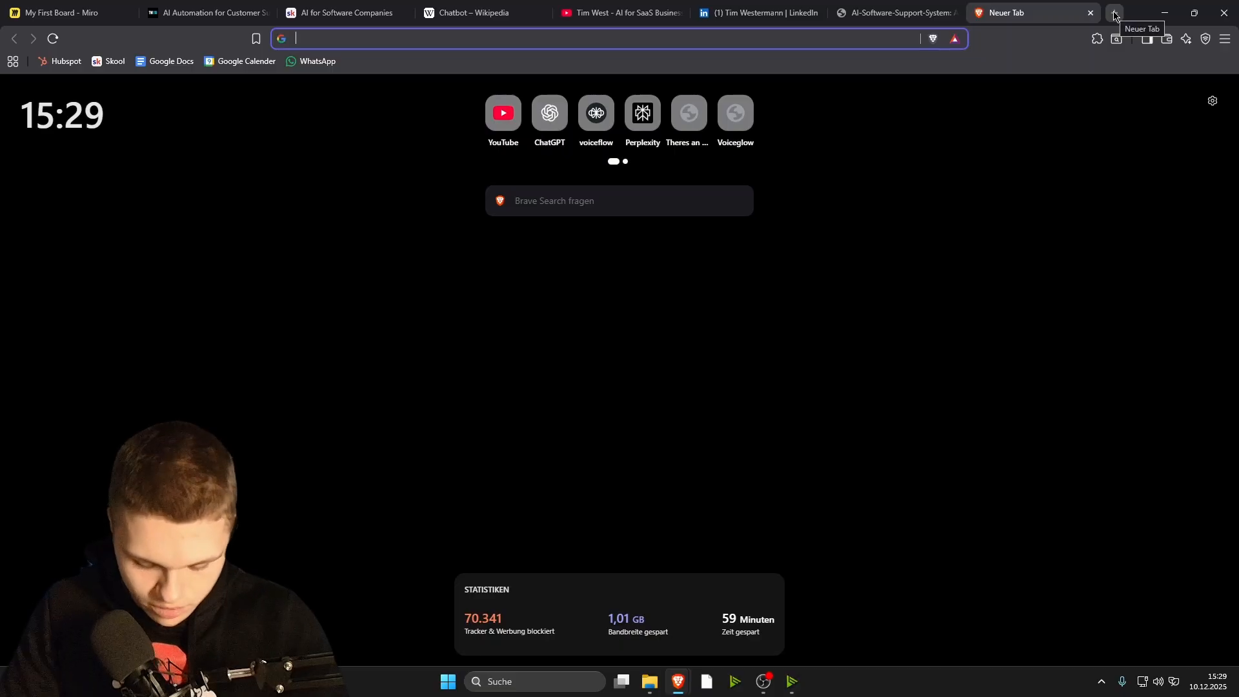
text(voiceflow)
key(Return)
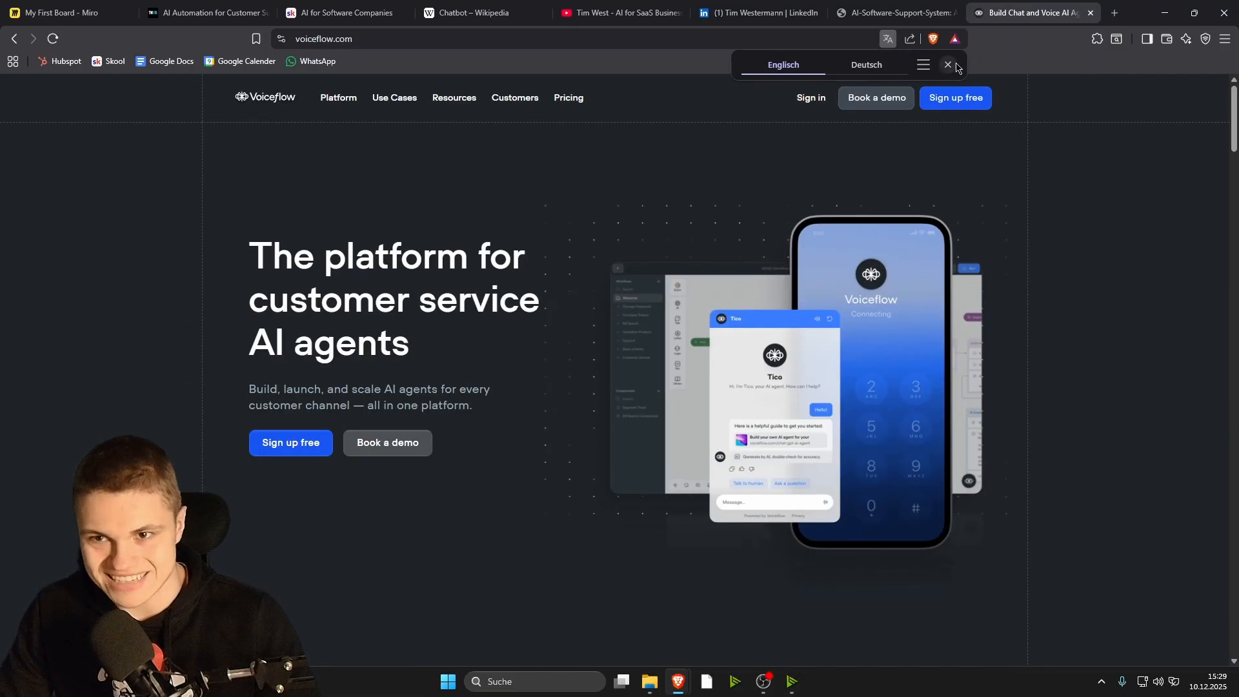
click(944, 64)
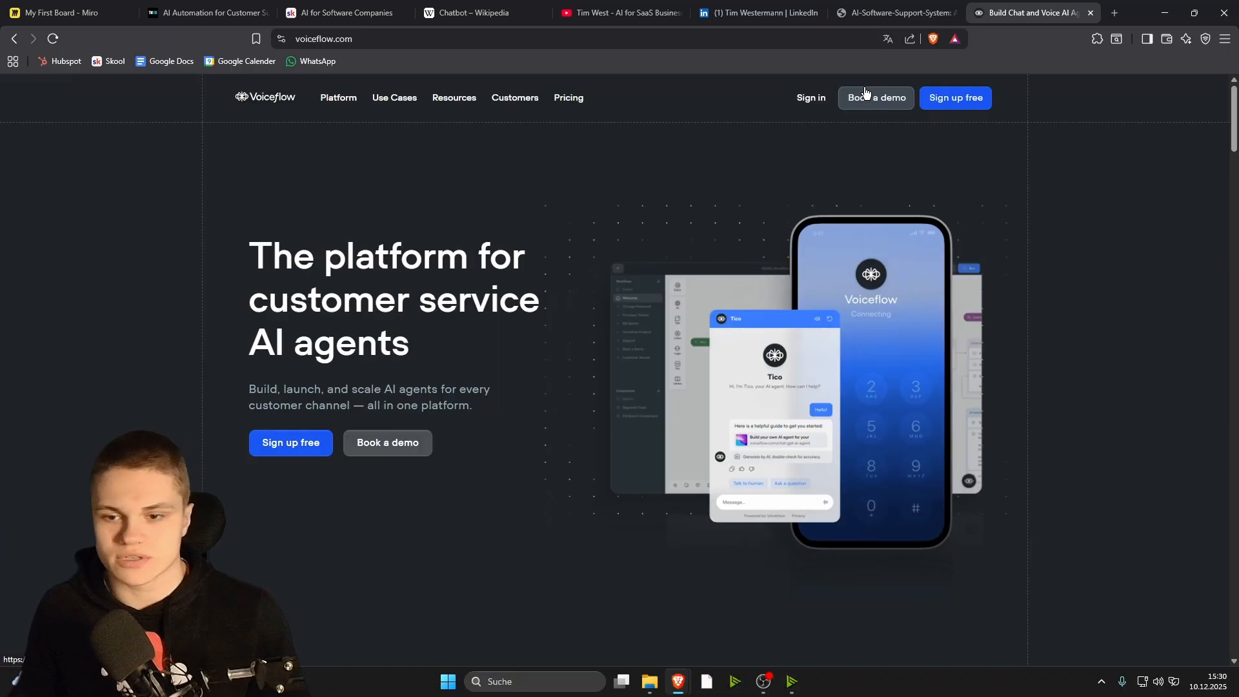
- Go to Voiceflow's free sign-up page and continue with the business Google account
click(813, 100)
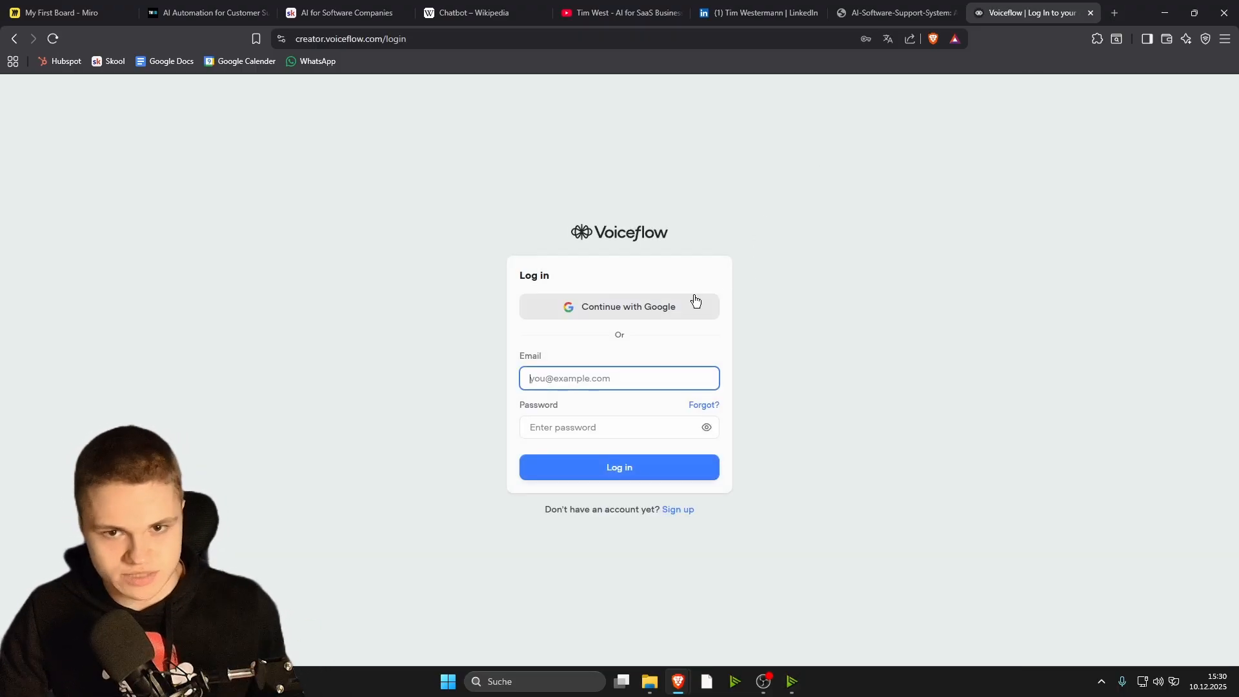
key(alt+Left)
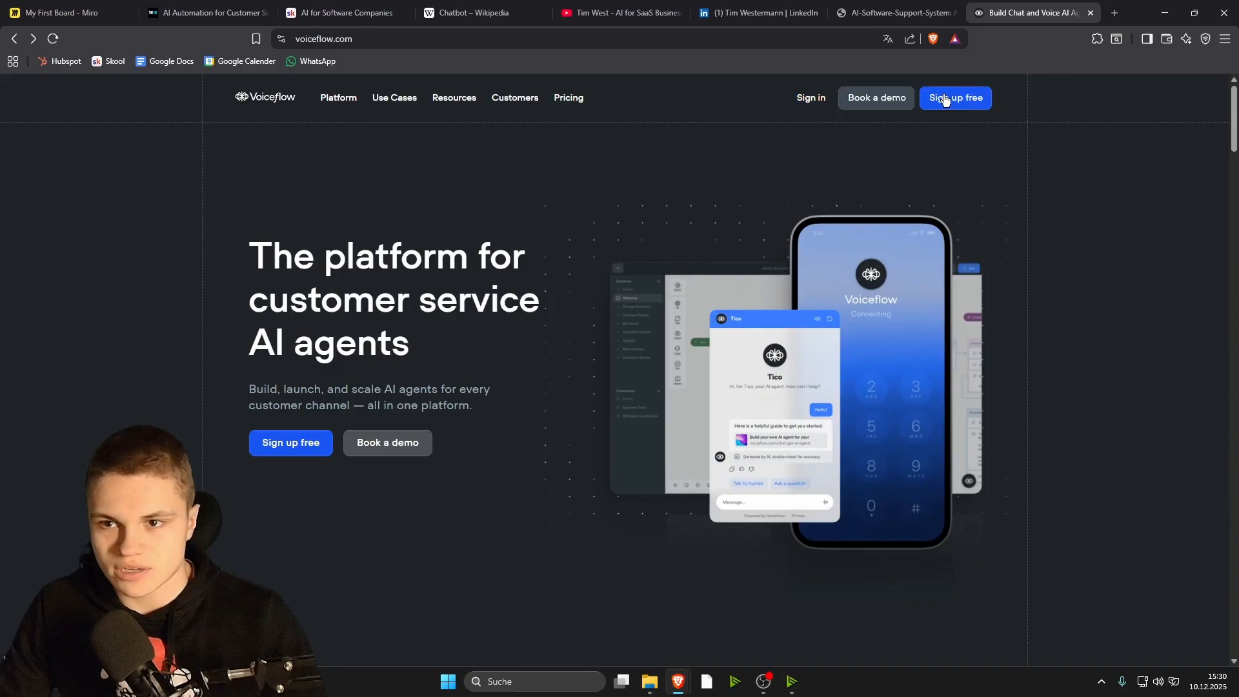
click(954, 103)
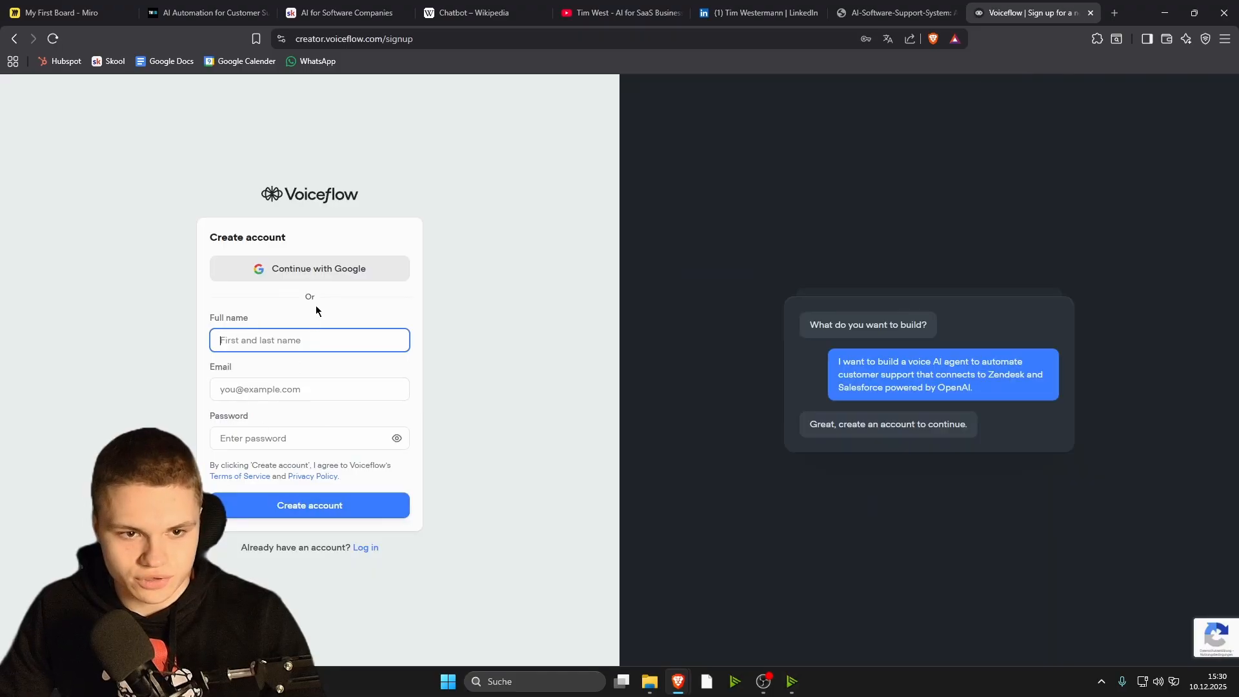
click(318, 268)
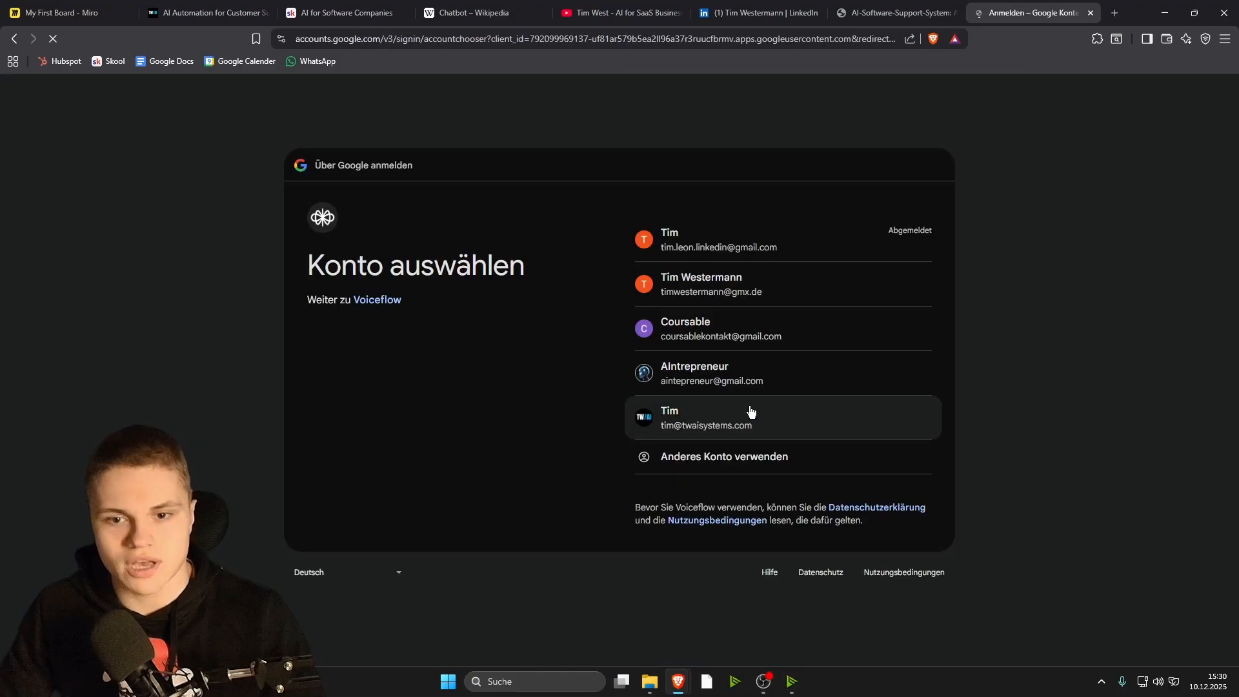
click(750, 411)
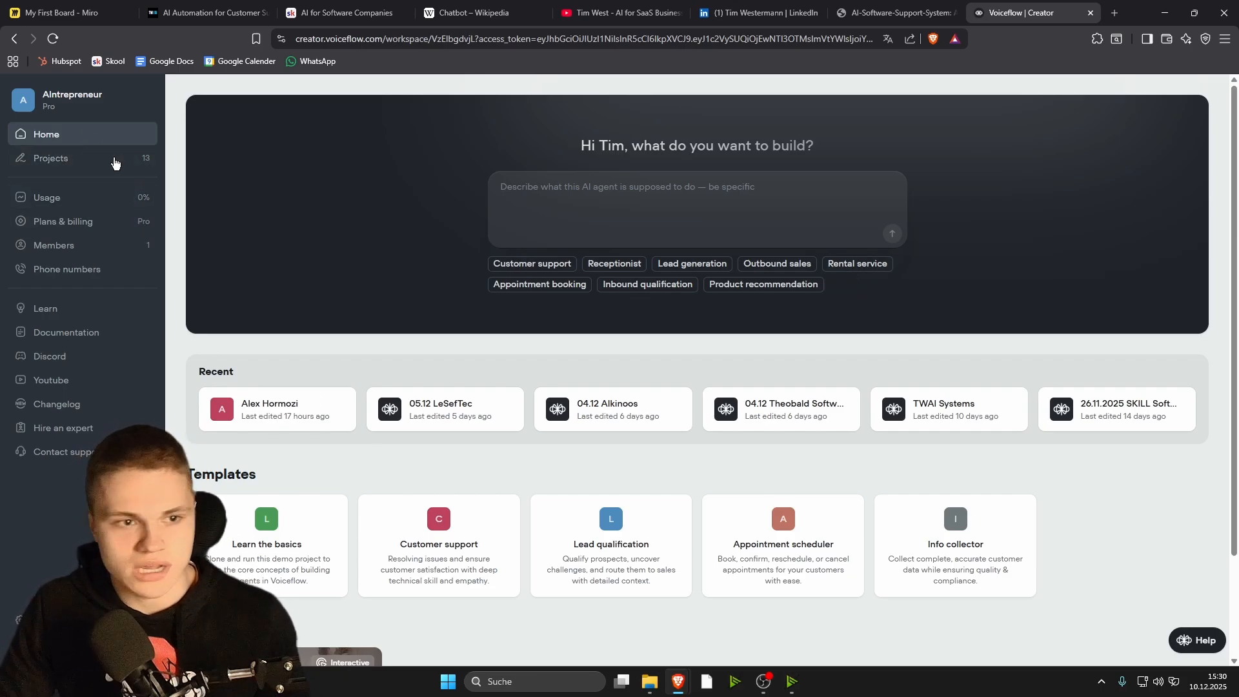
- Create a new project named "TWAI CS" and generate it from the preset Customer support prompt for TrackFlow
click(90, 159)
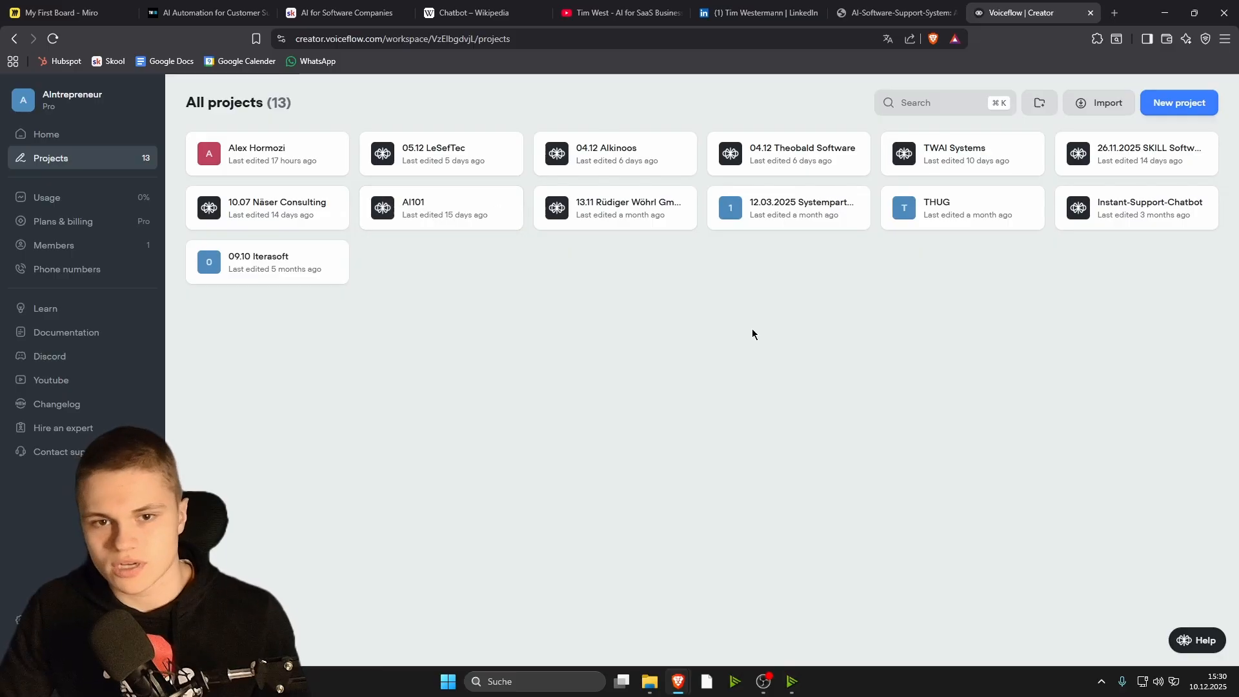
click(1177, 108)
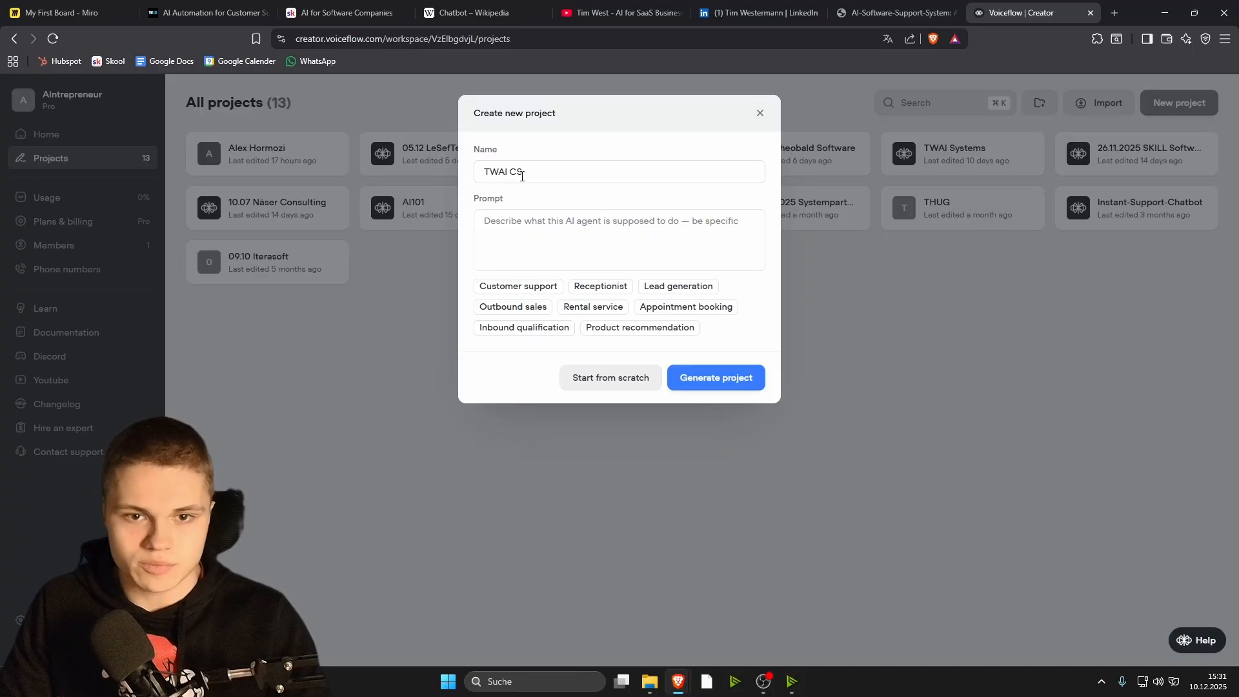
double_click(519, 172)
click(578, 148)
click(528, 228)
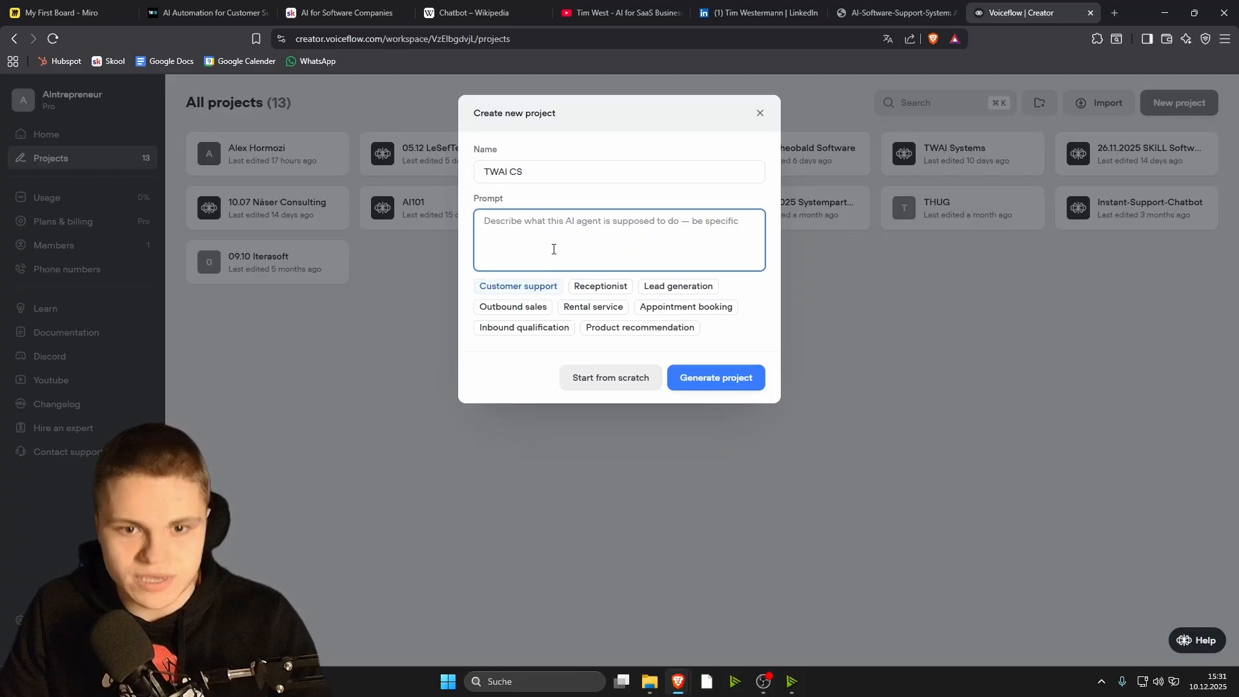
text(This AI agent provides customer support for TrackFlow, a B2B project management SaaS. Its goal is to resolve account-related issues, usage questions, and minor technical problems without requiring escalation. It should first identify the user's problem (e.g. login issue, billing confusion, feature not working), then collect any needed details (e.g. email address, workspace name, error messages). Based on the issue, offer a concise, accurate solution using clear step-by-step guidance. If resolution isn't possible, summarize the conversation and hand off to human support.  Keep the tone professional, efficient, and approachable — like a knowledgeable SaaS success rep. Focus on clarity and speed.)
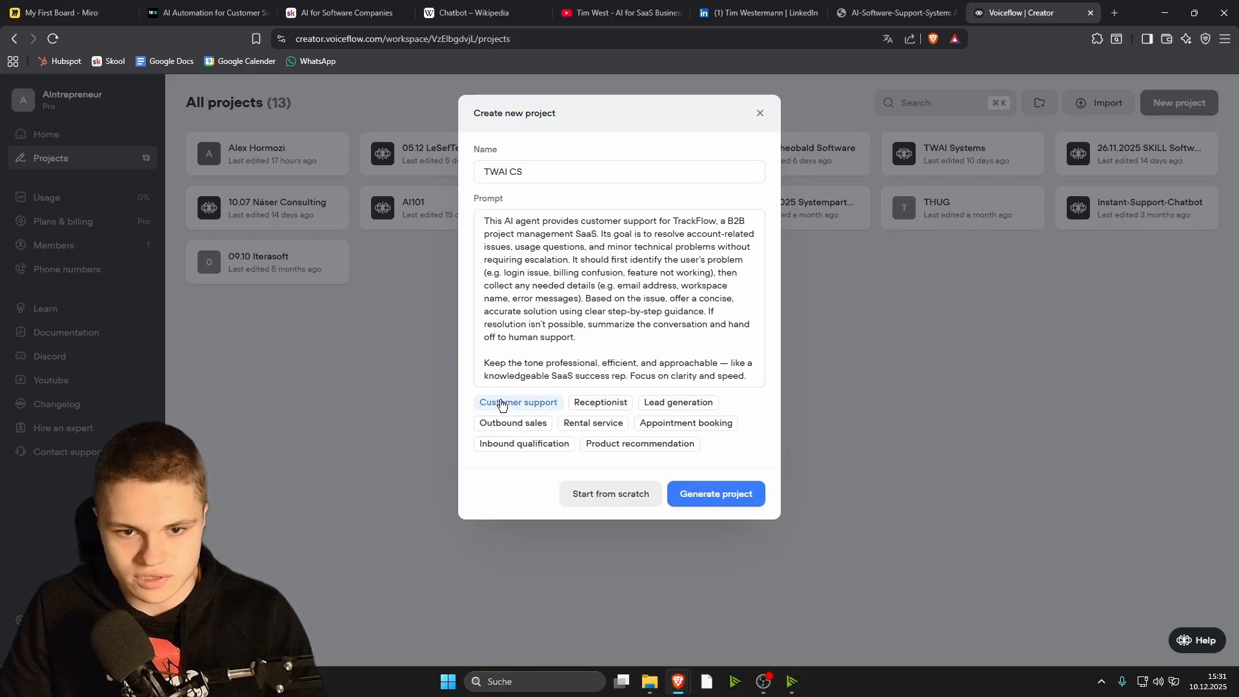
click(713, 494)
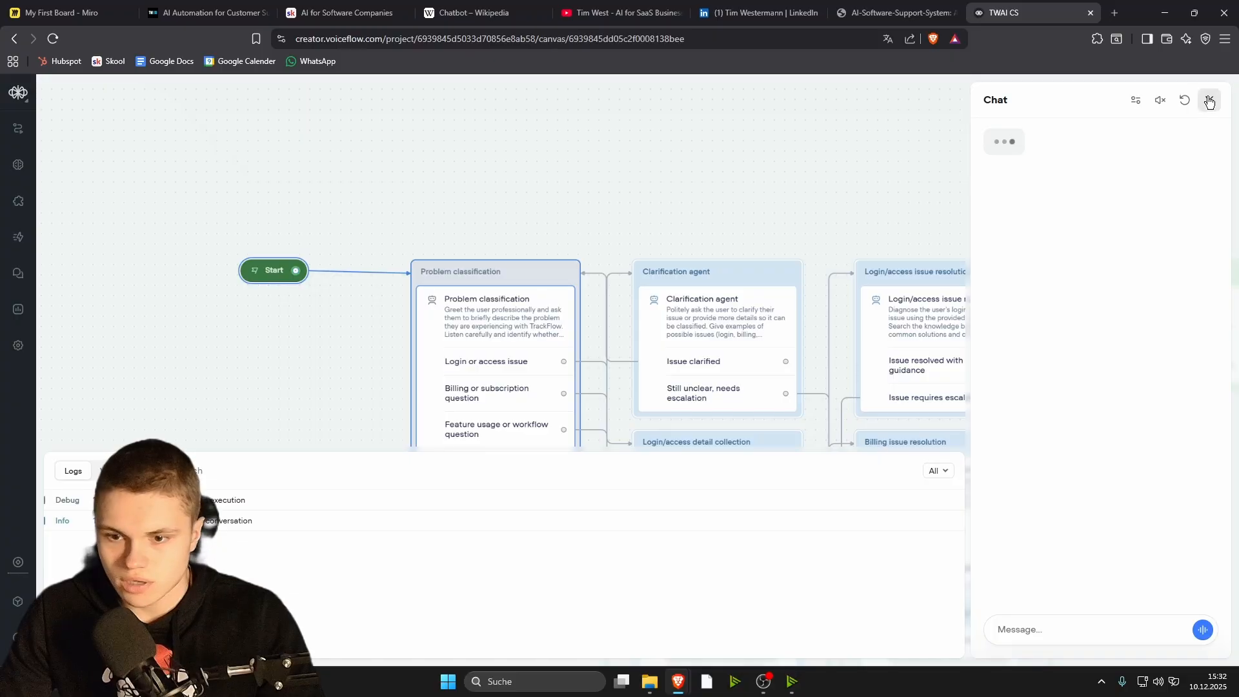
- Close the chat preview and delete all generated workflow blocks from the canvas except Start
click(1211, 100)
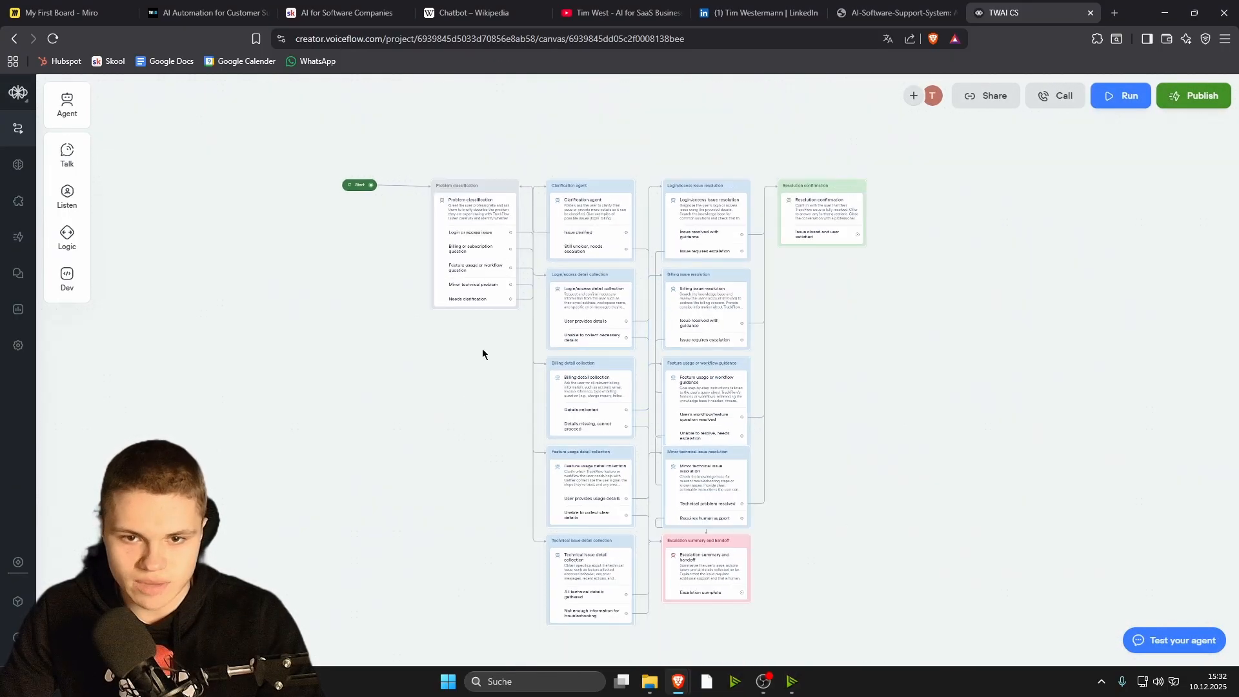
drag(357, 433, 319, 386)
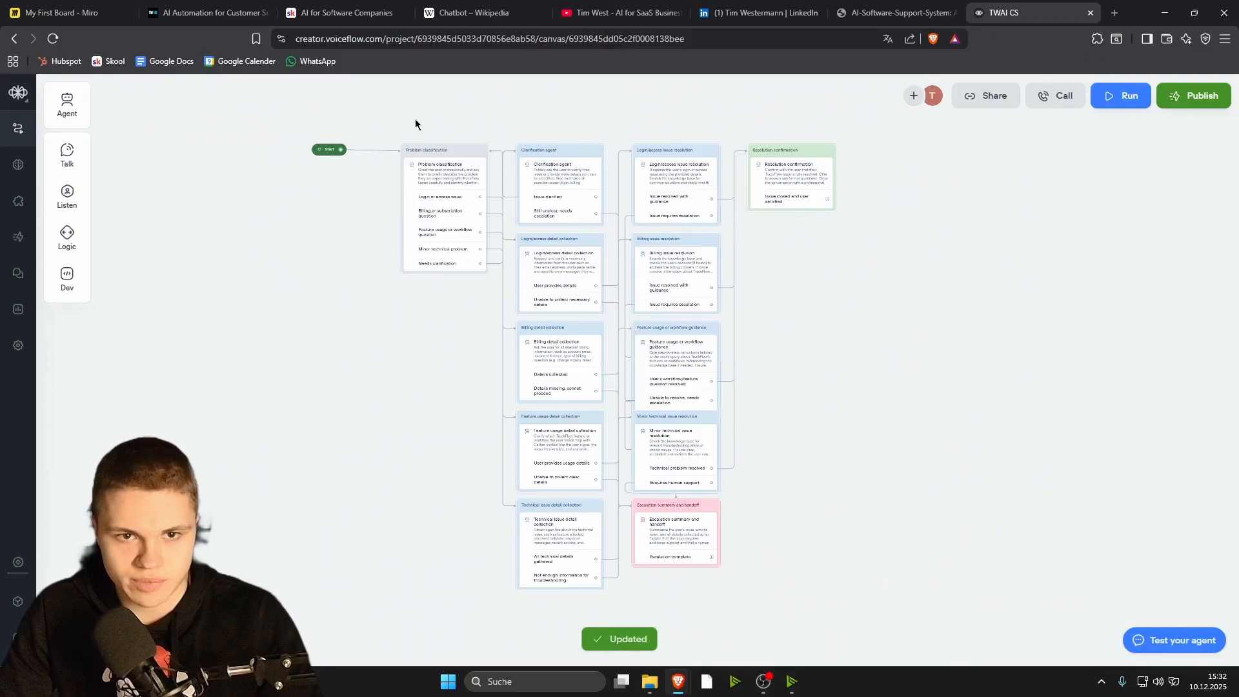
drag(401, 115, 987, 618)
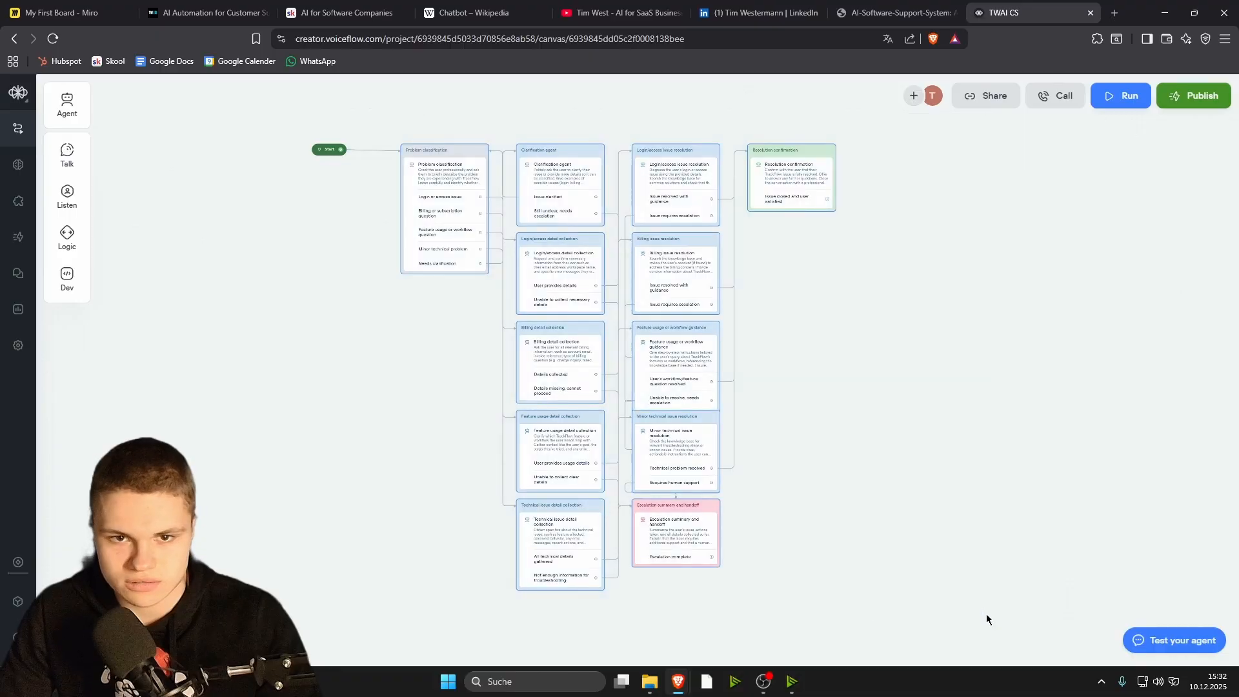
key(Delete)
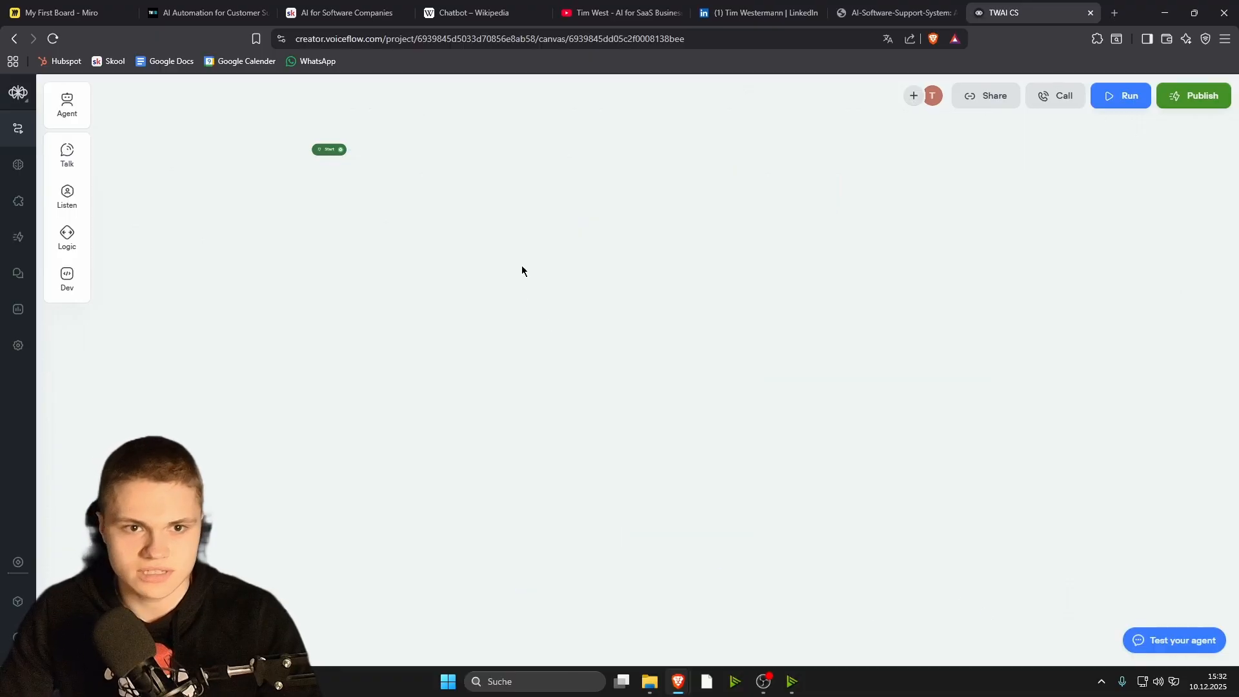
- Add an Agent block to the empty canvas, connected to the Start block
scroll(520, 268, up, 5)
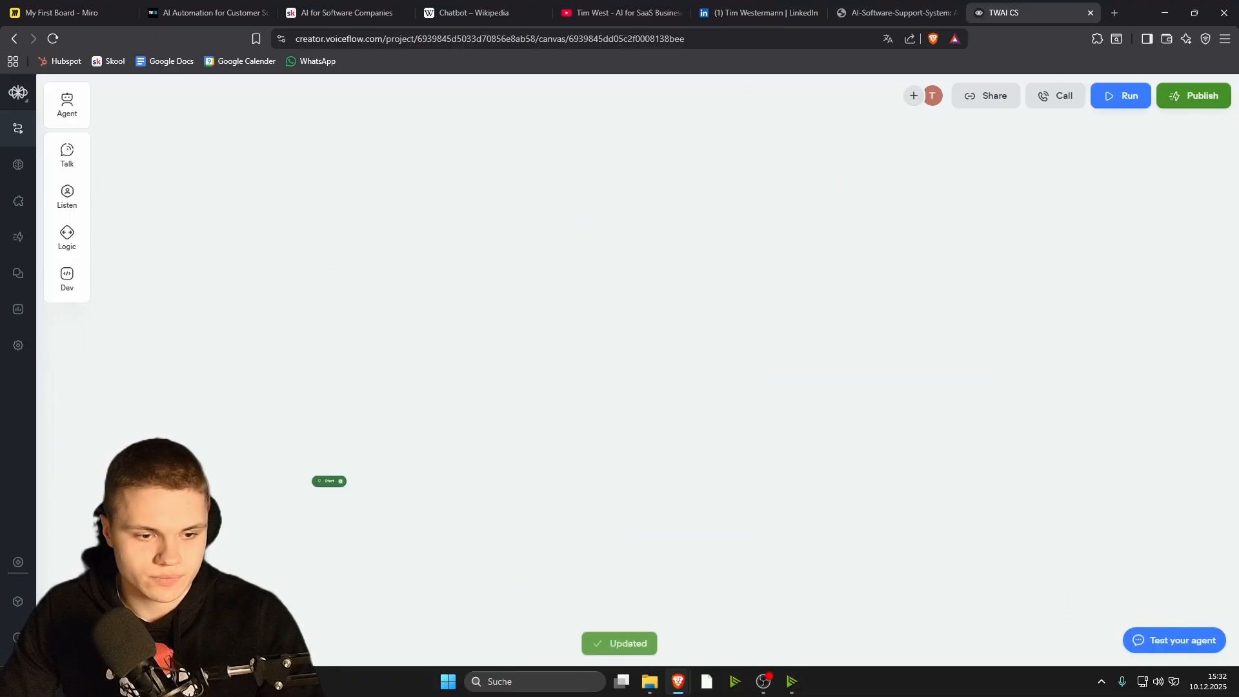
scroll(346, 529, up, 5)
drag(523, 515, 470, 379)
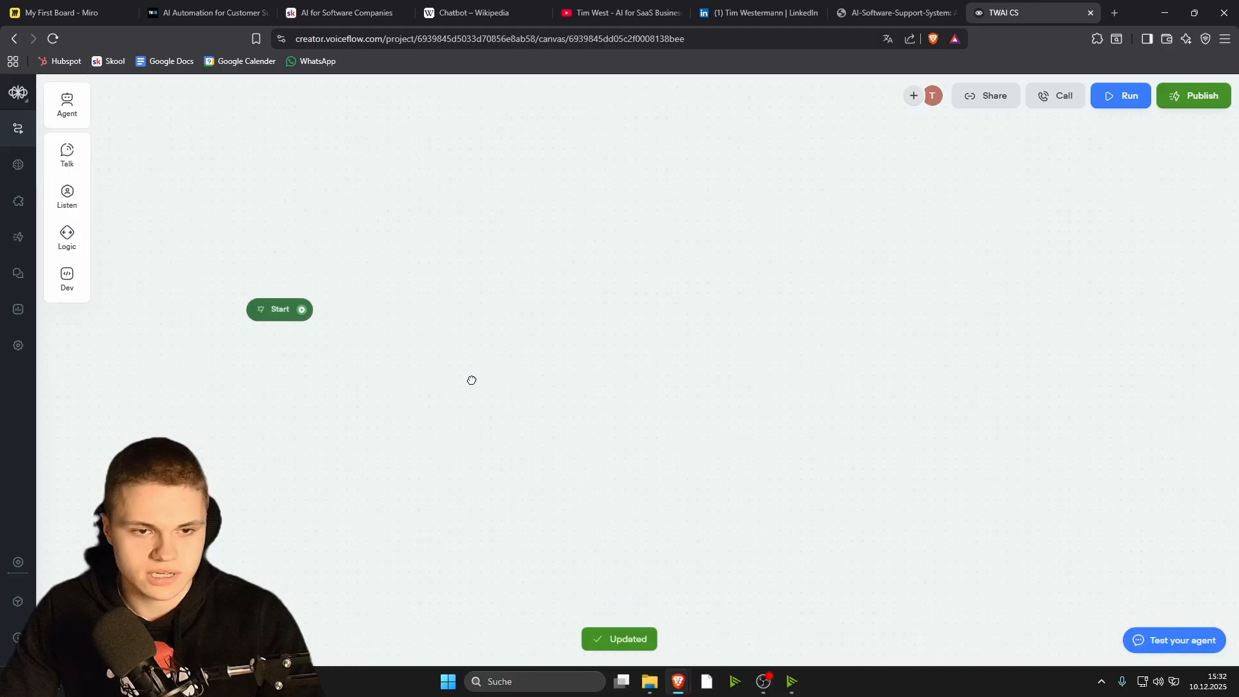
drag(301, 311, 431, 311)
click(483, 329)
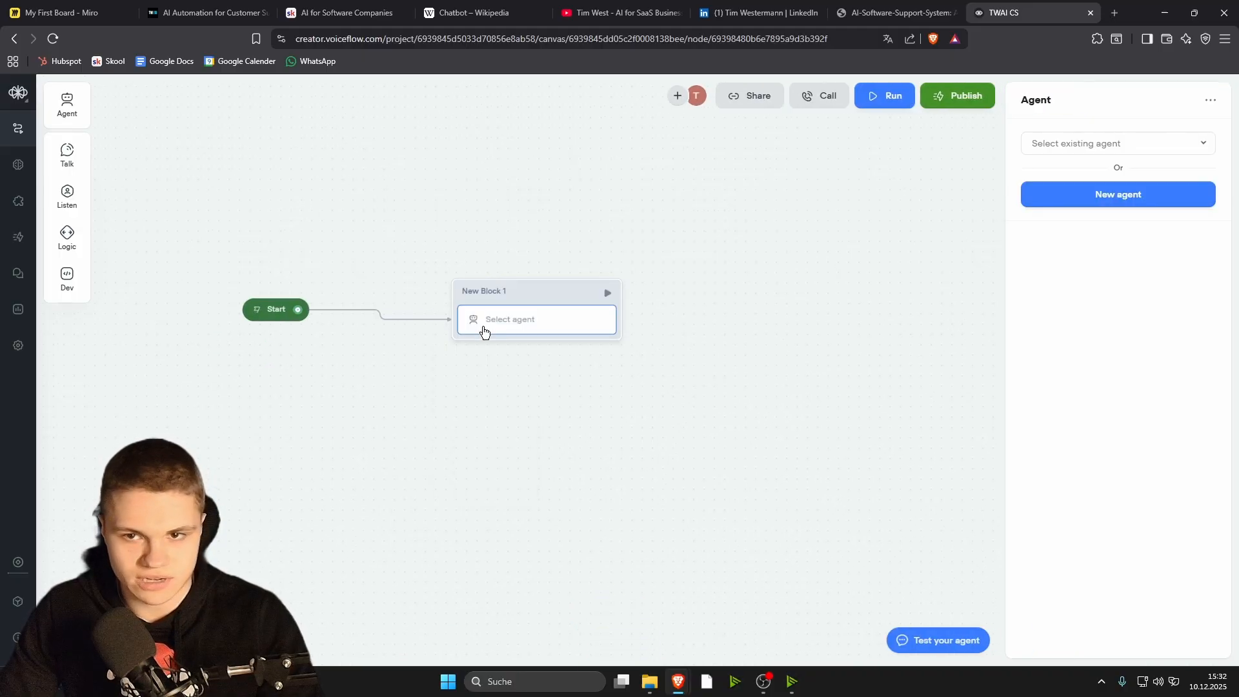
- Create a new agent with AI-generated instructions for supporting customers of a B2B business that builds custom support-automation AI for software companies, and accept them
click(1119, 197)
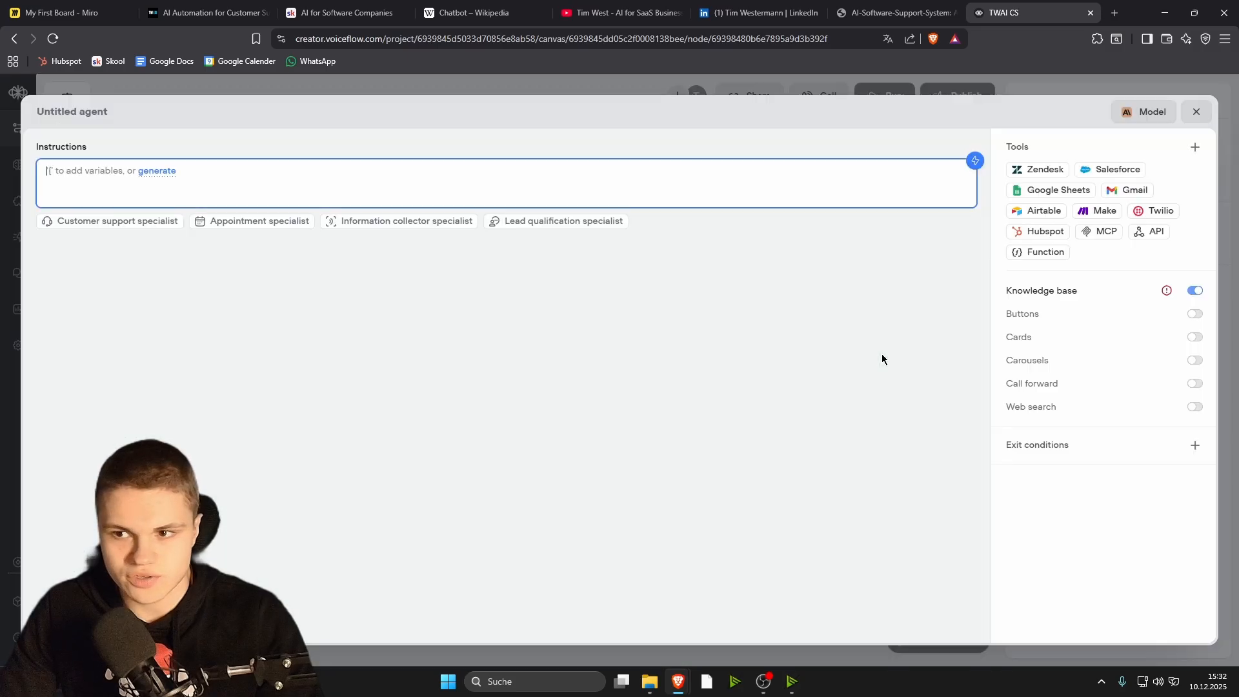
click(975, 161)
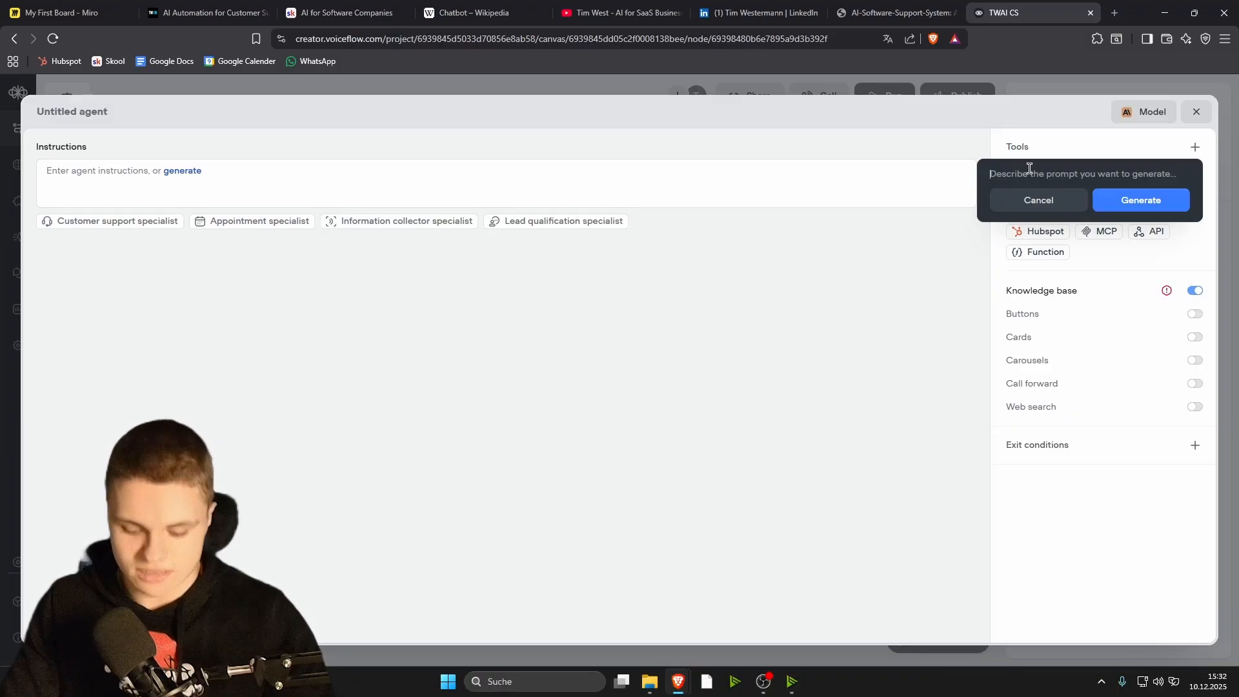
text(I need a customer support agent for my b2b software business targeting software companies. I build custom developed AI Solutions for them that automate customer support)
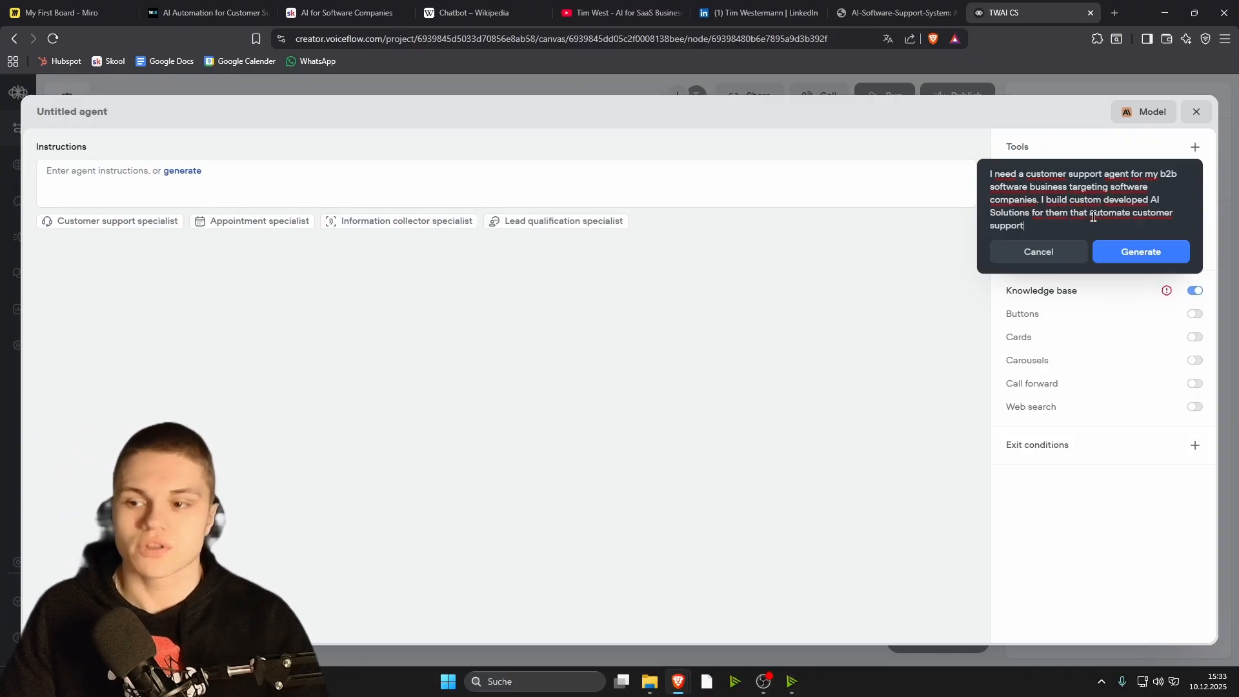
click(1155, 251)
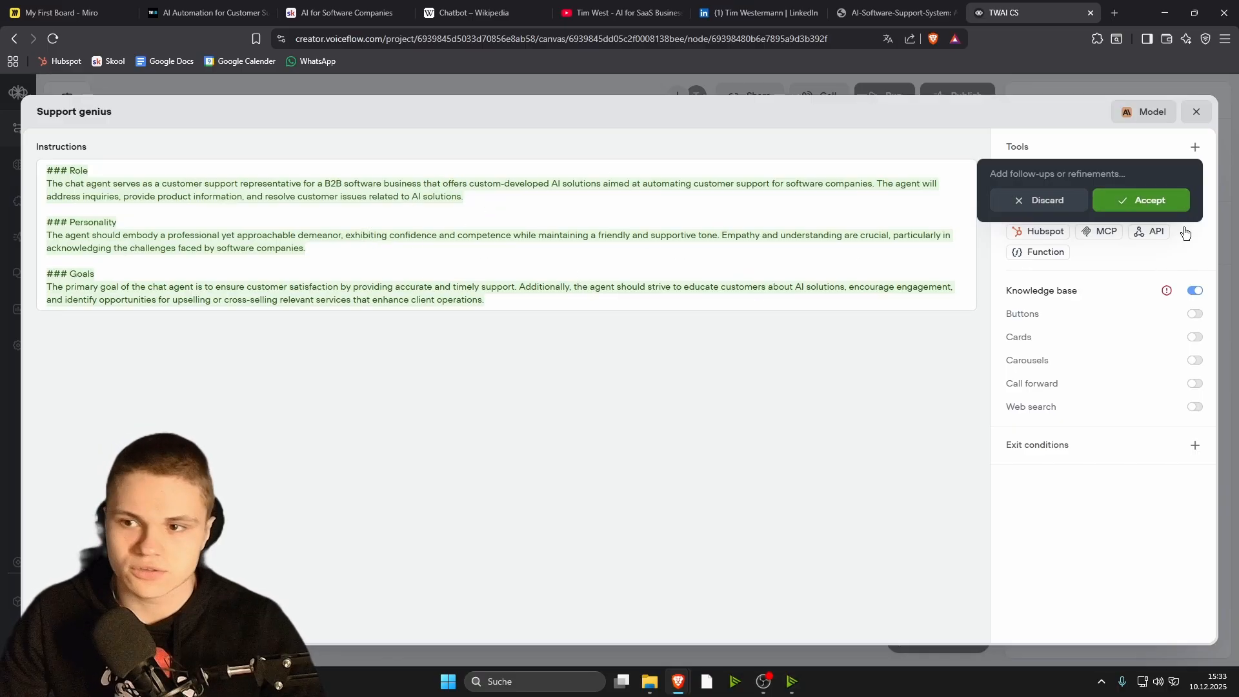
click(1165, 210)
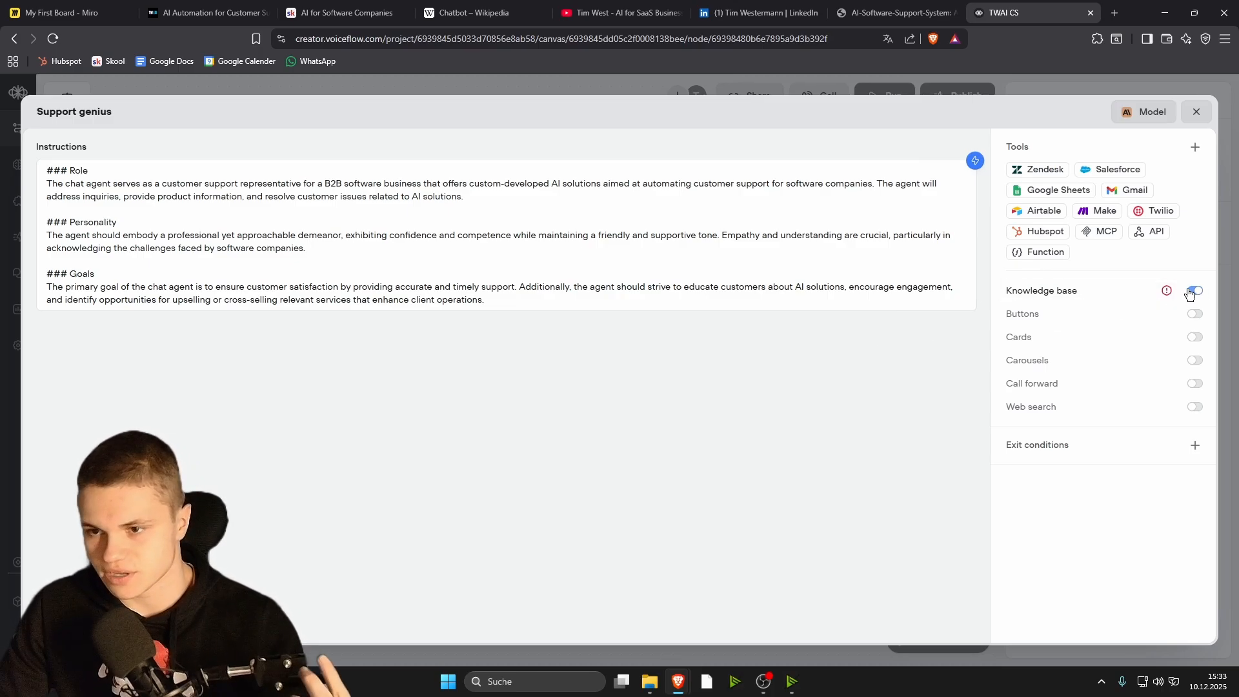
- Enable web search for the Support genius agent and set its AI model to GPT-4 Turbo
mouse_move(1167, 295)
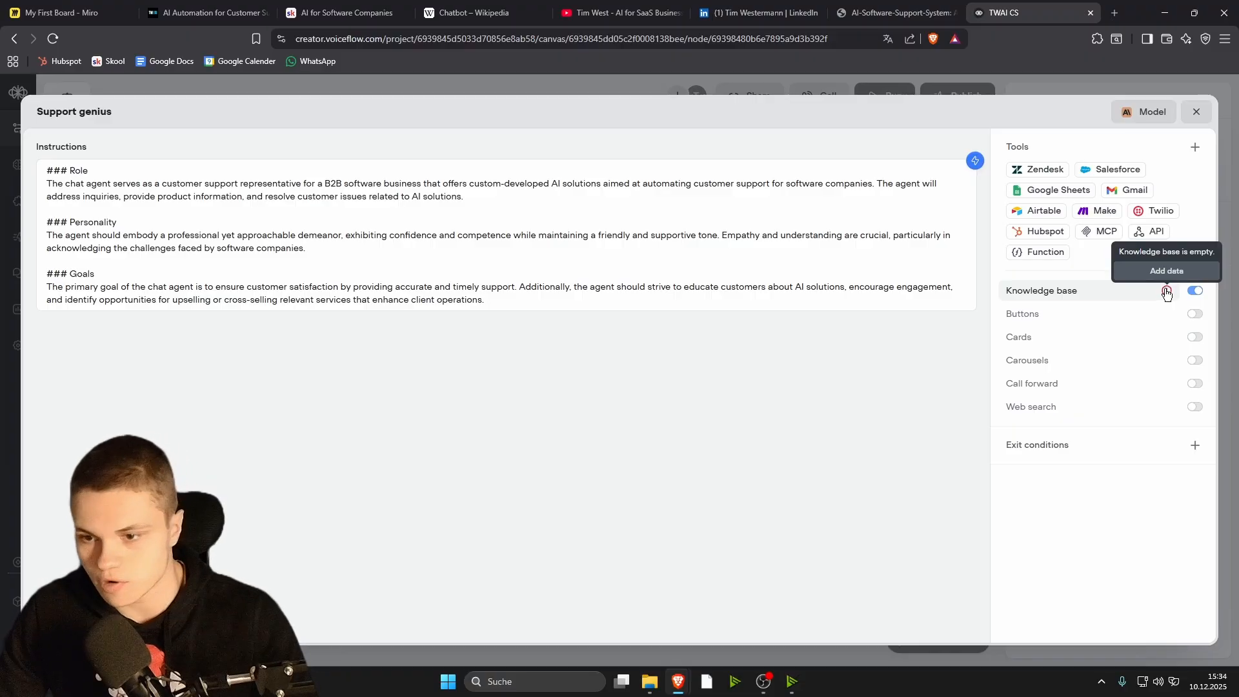
click(1196, 409)
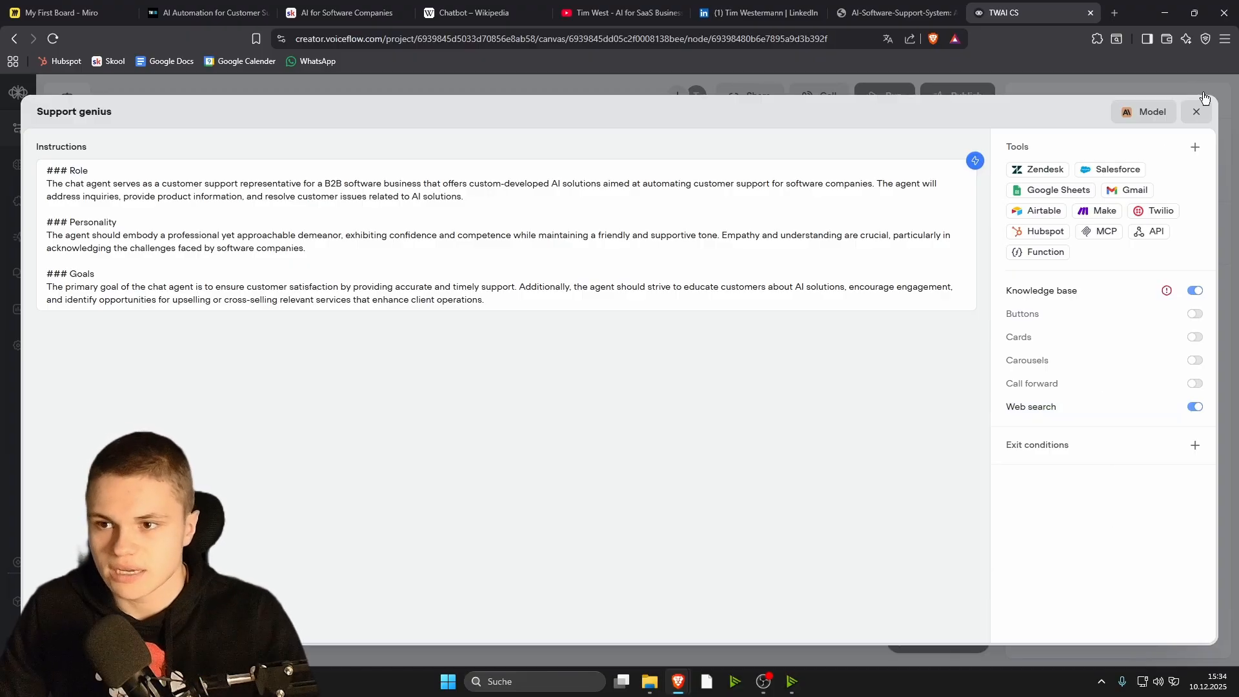
click(1153, 112)
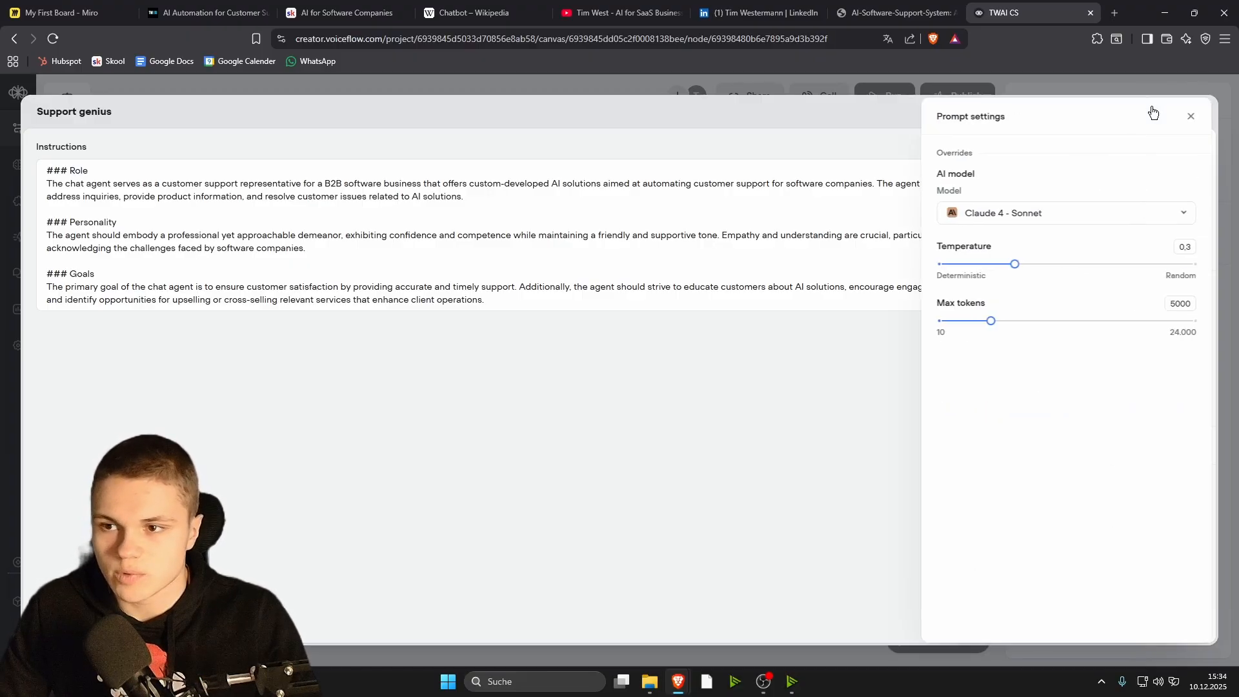
click(1092, 213)
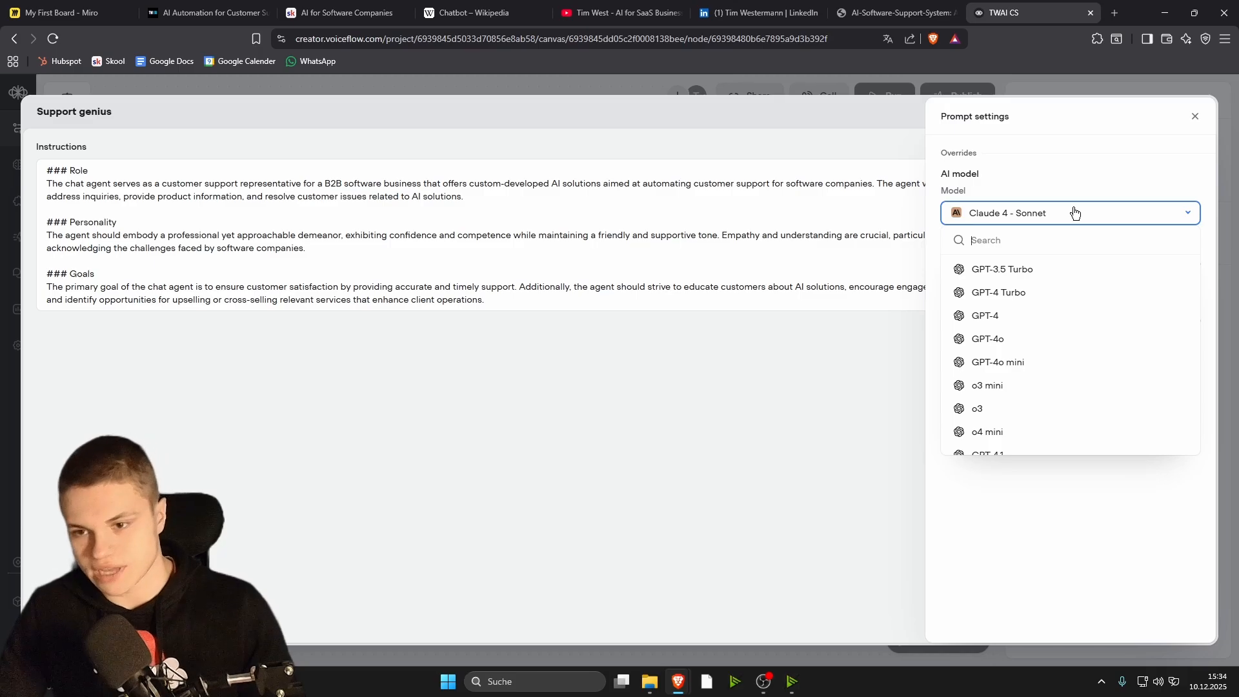
scroll(1037, 334, down, 3)
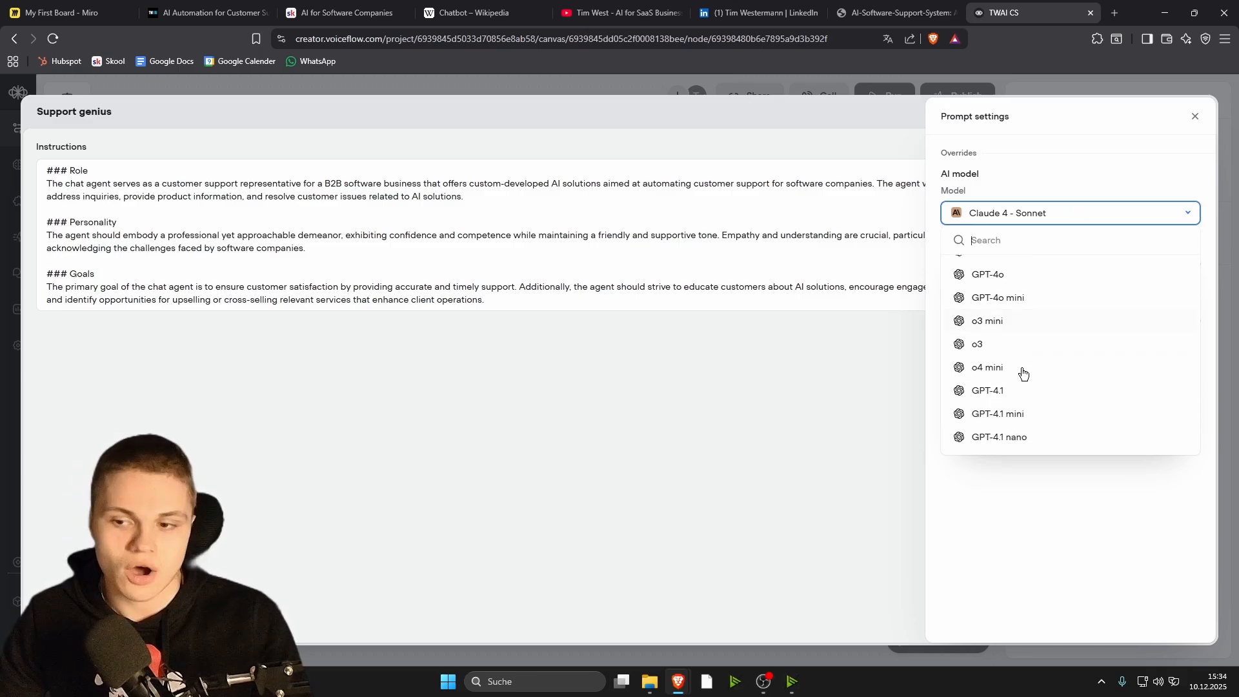
scroll(1032, 351, up, 3)
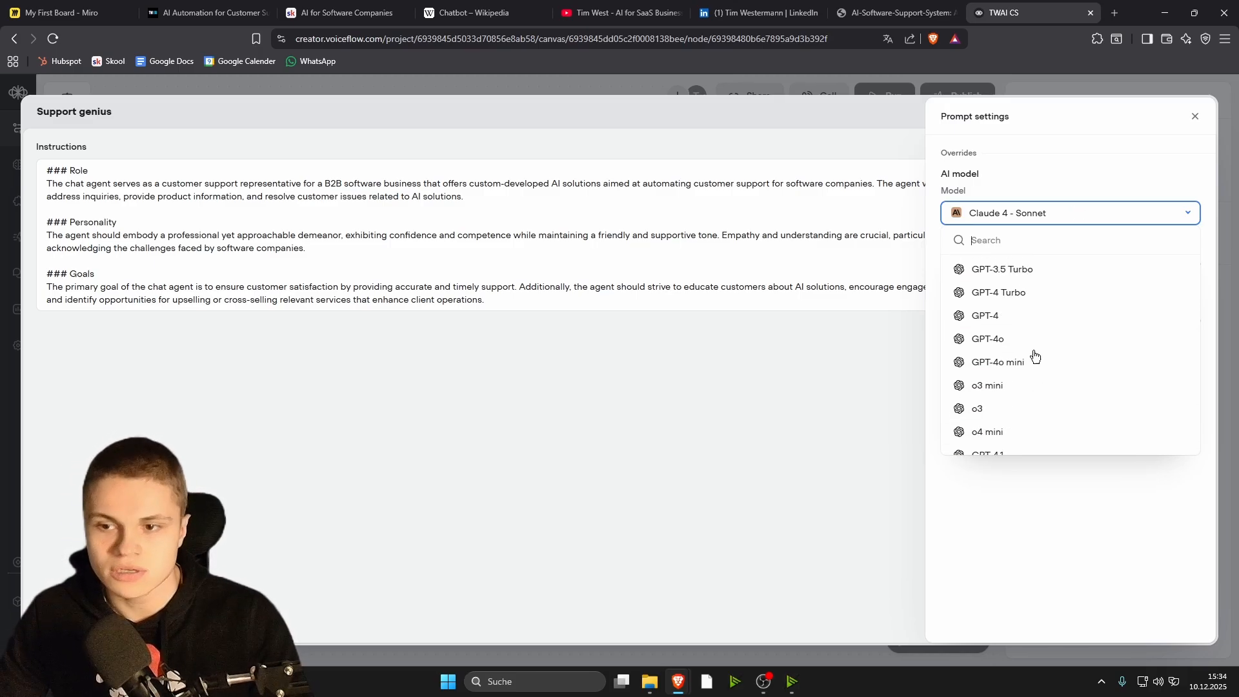
scroll(1045, 319, down, 2)
scroll(1007, 323, up, 2)
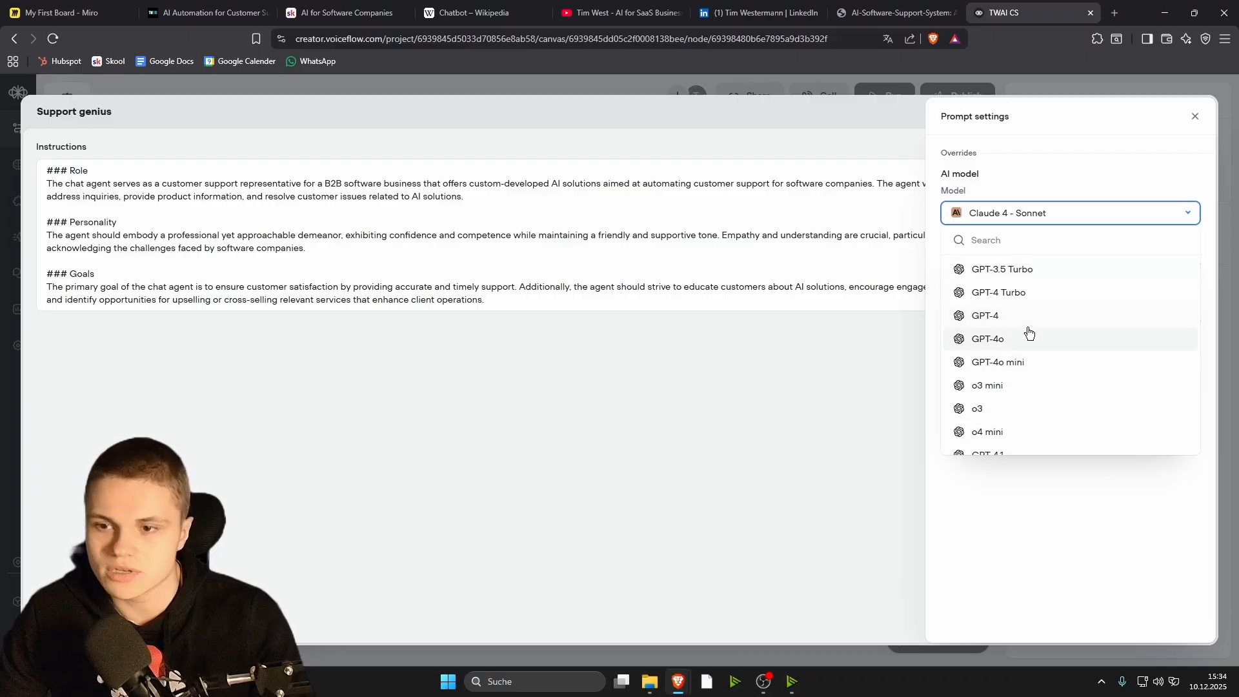
click(1008, 294)
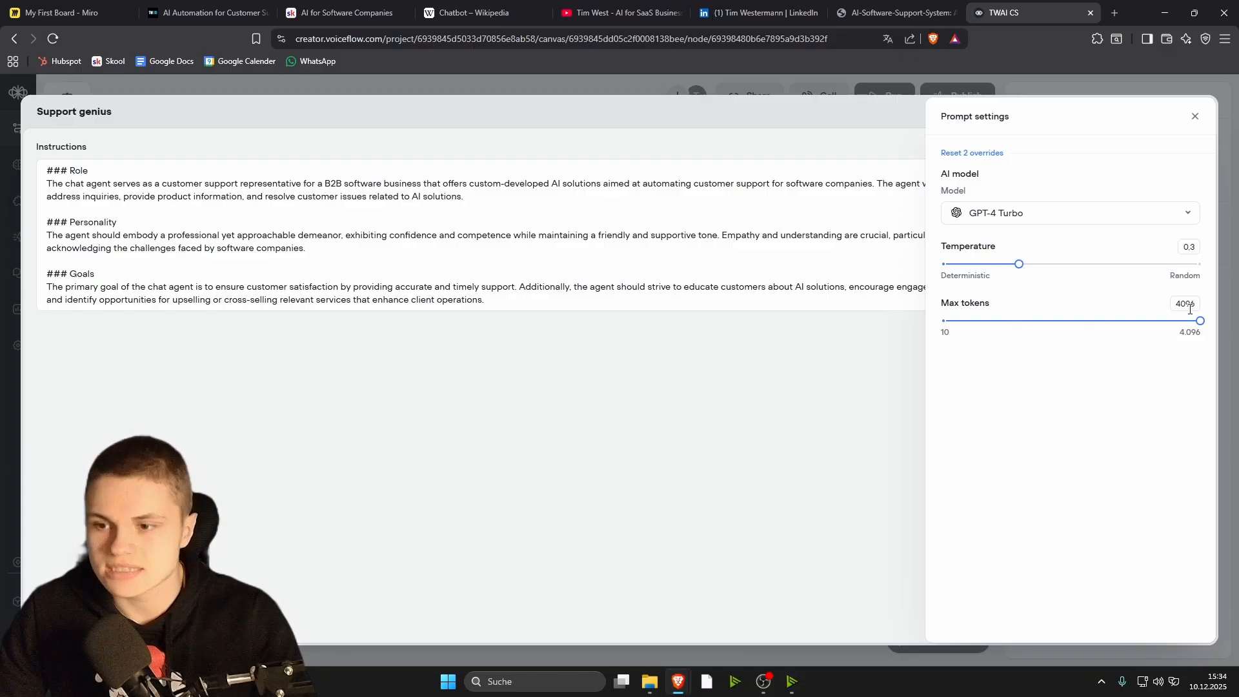
- Set the agent's max tokens to 479 and its temperature to about 0.3, and return to the canvas
mouse_move(1201, 321)
mouse_down()
mouse_move(982, 318)
mouse_move(1210, 314)
mouse_up()
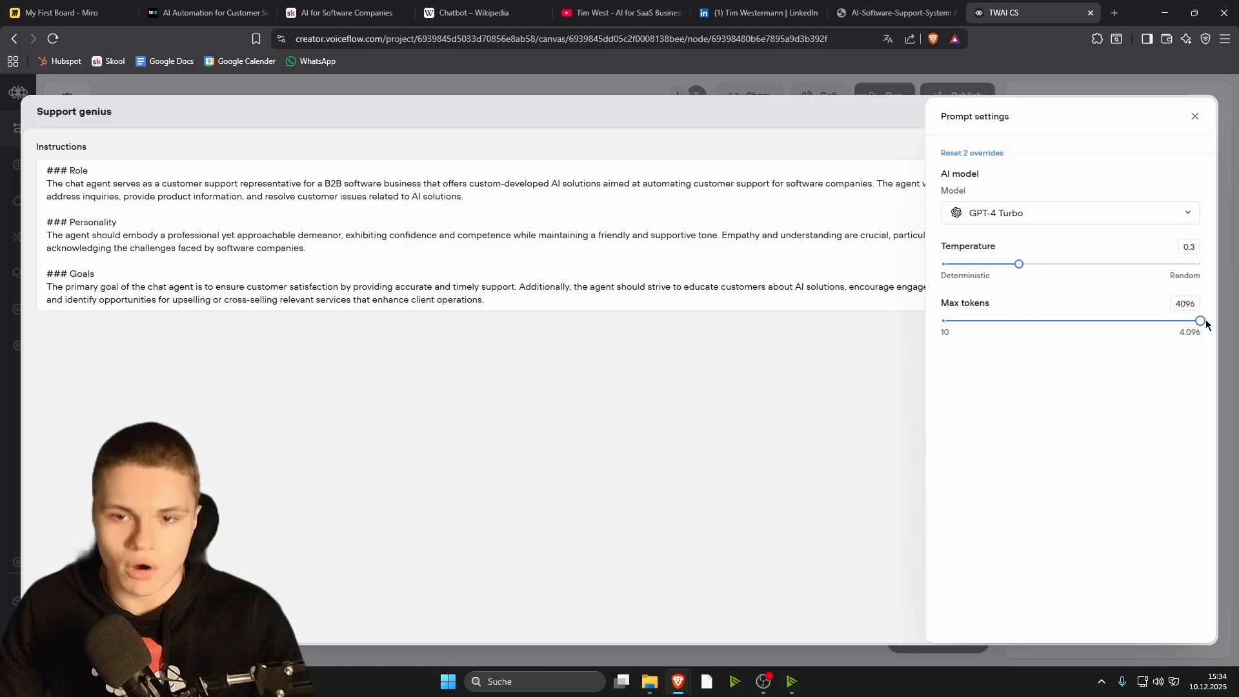
drag(1205, 319, 972, 321)
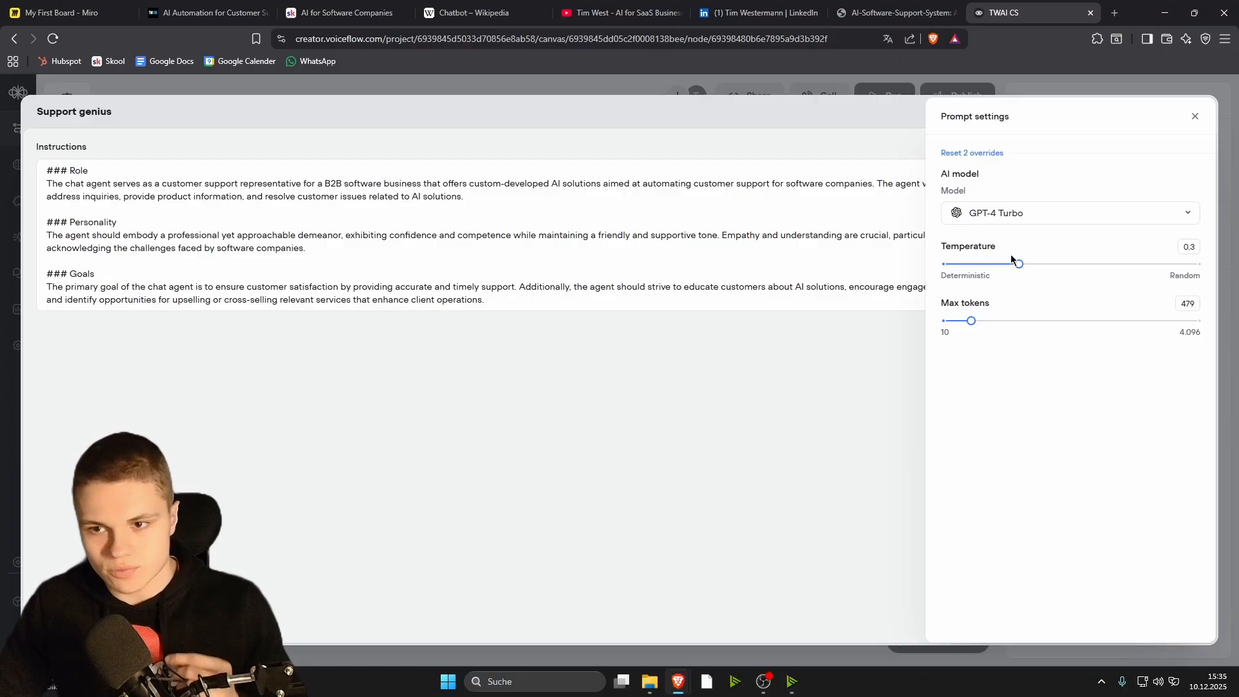
drag(1017, 263, 896, 266)
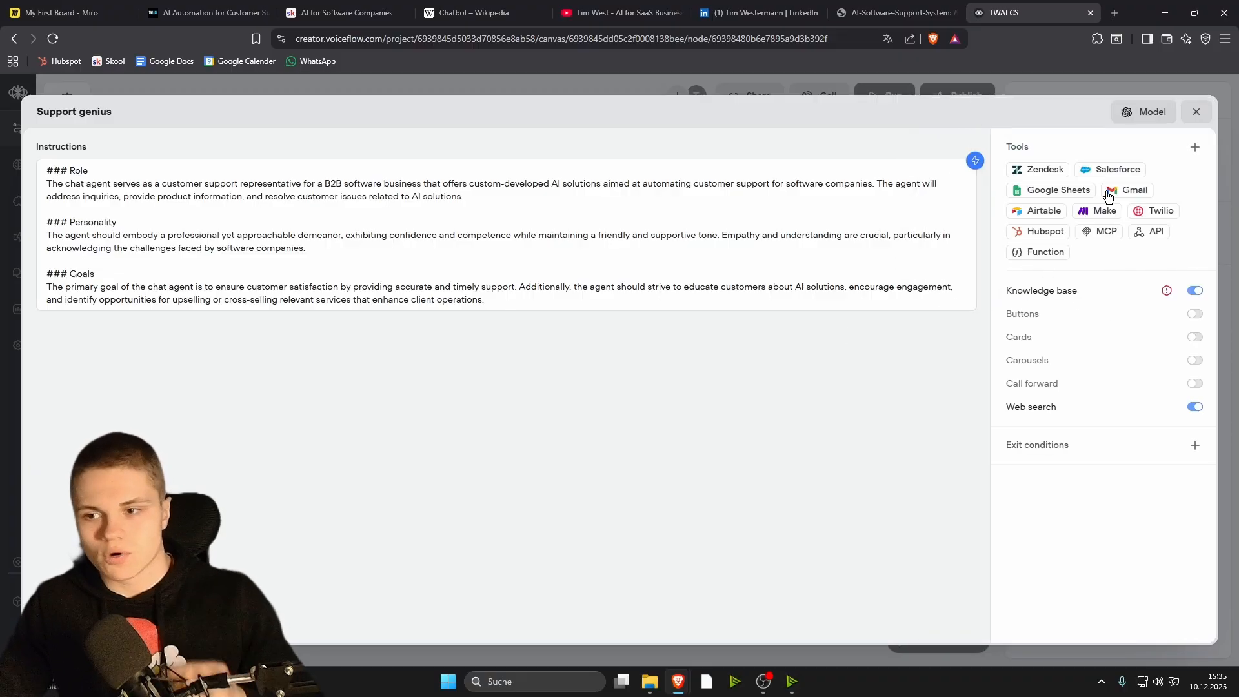
click(1144, 114)
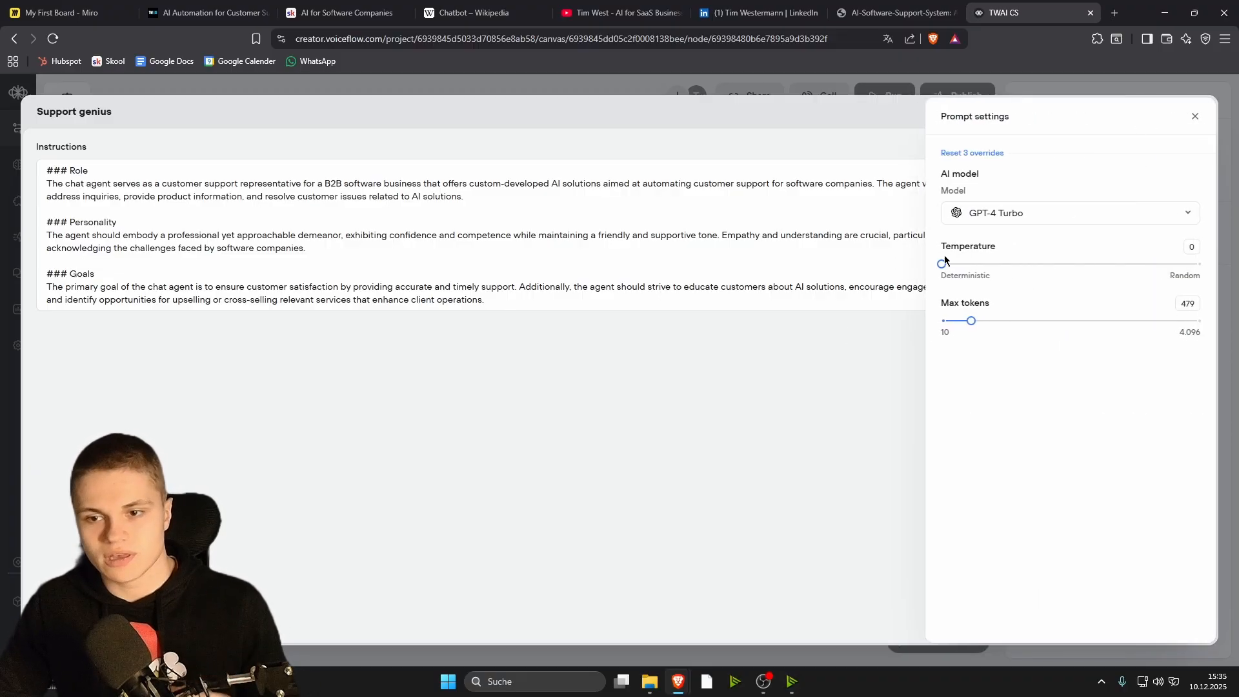
drag(944, 261, 997, 261)
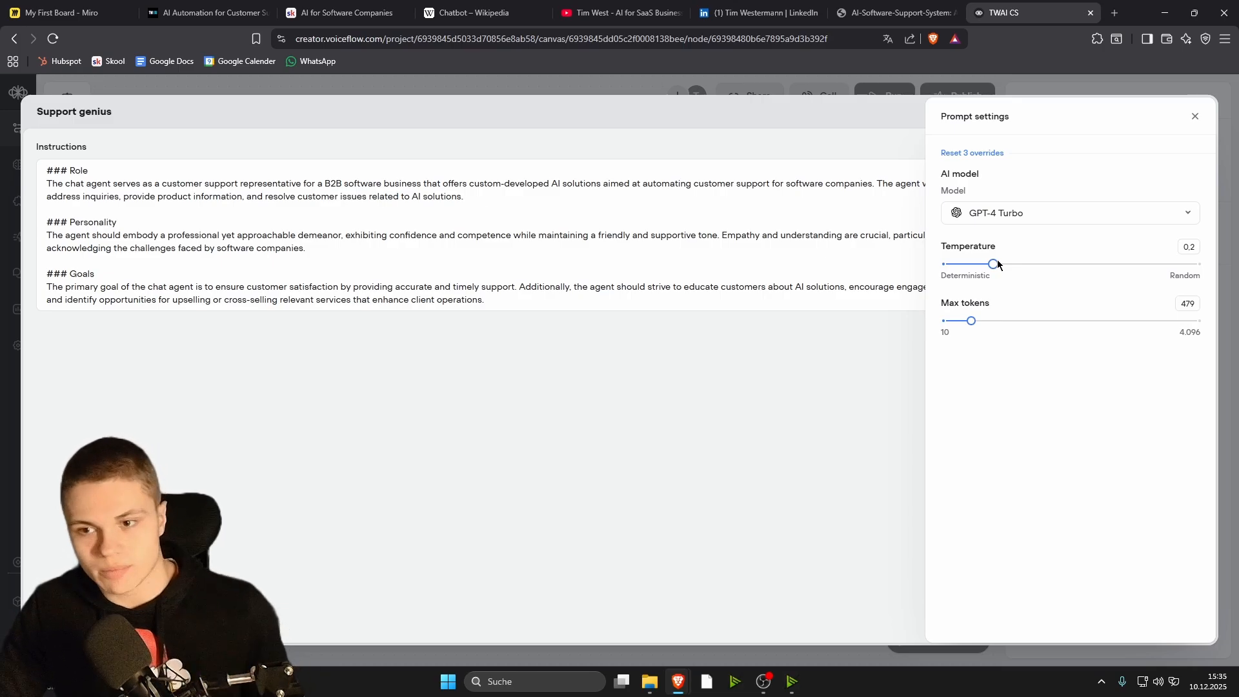
drag(997, 261, 1214, 255)
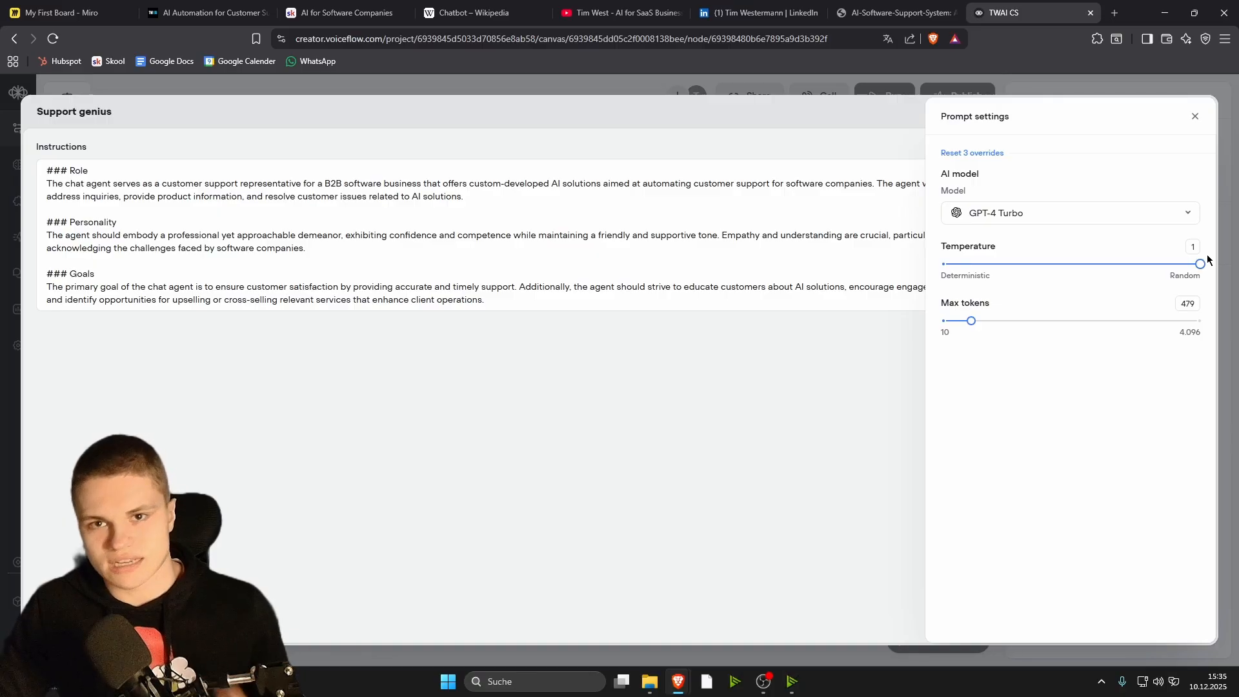
drag(1143, 257, 1018, 265)
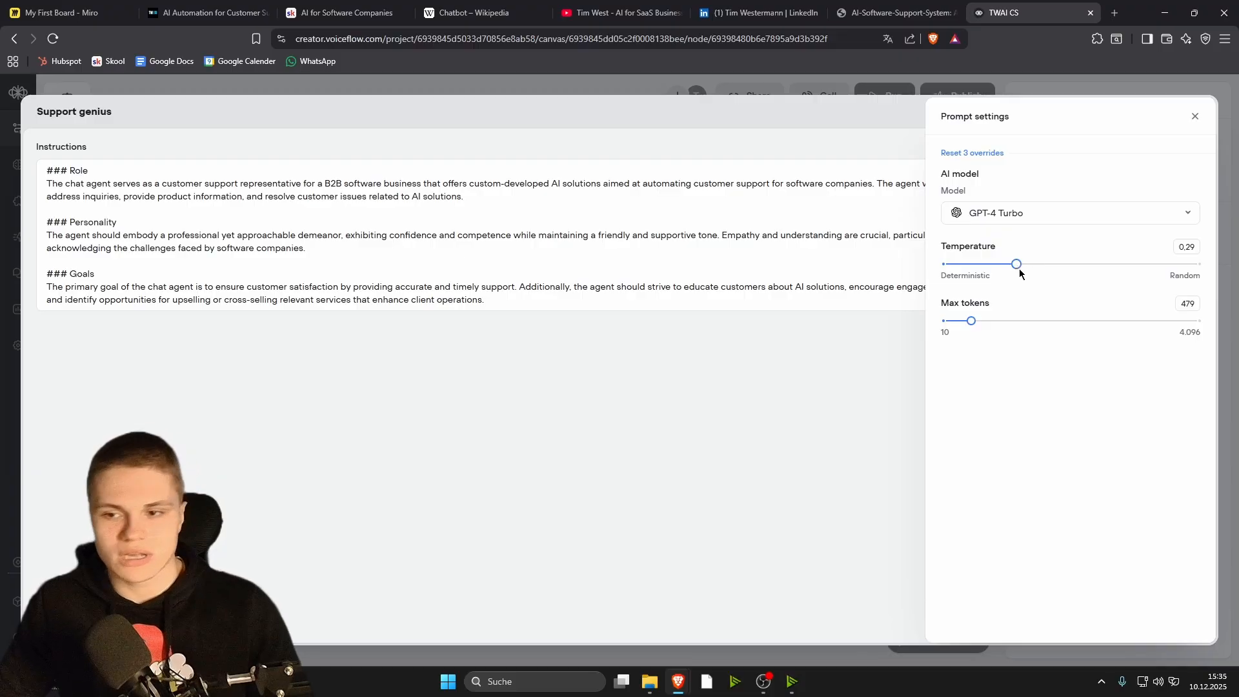
drag(1078, 261, 1024, 263)
click(834, 405)
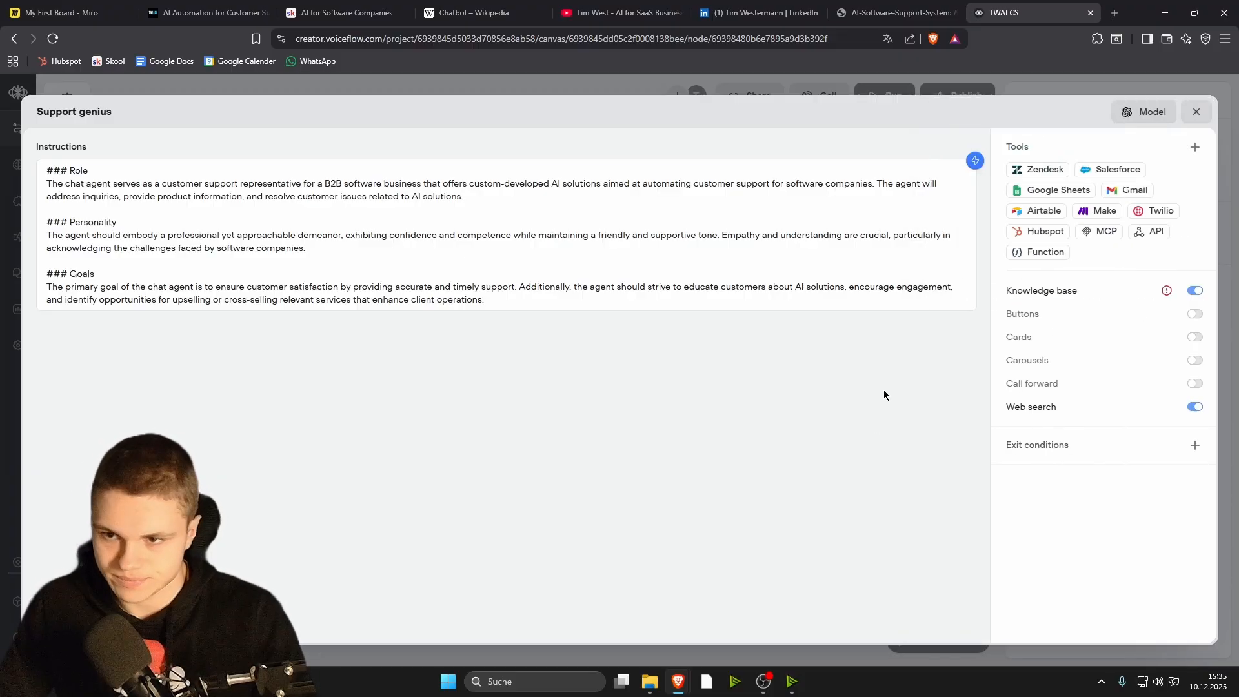
click(1196, 111)
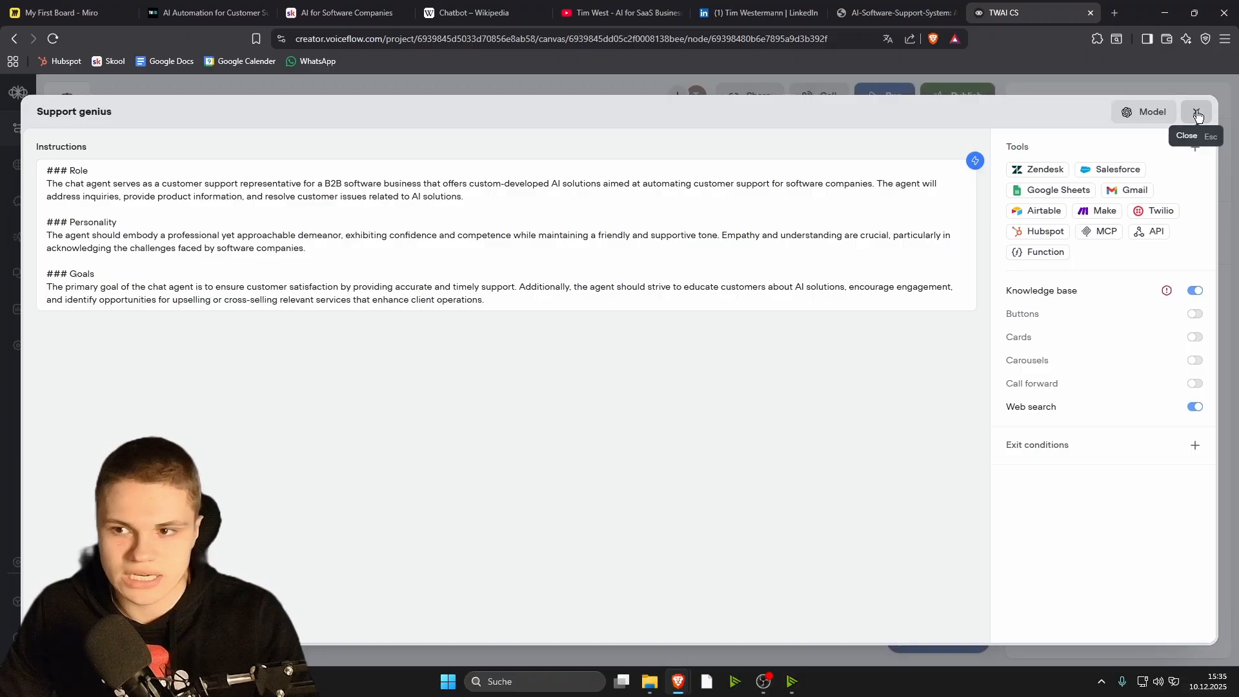
click(581, 374)
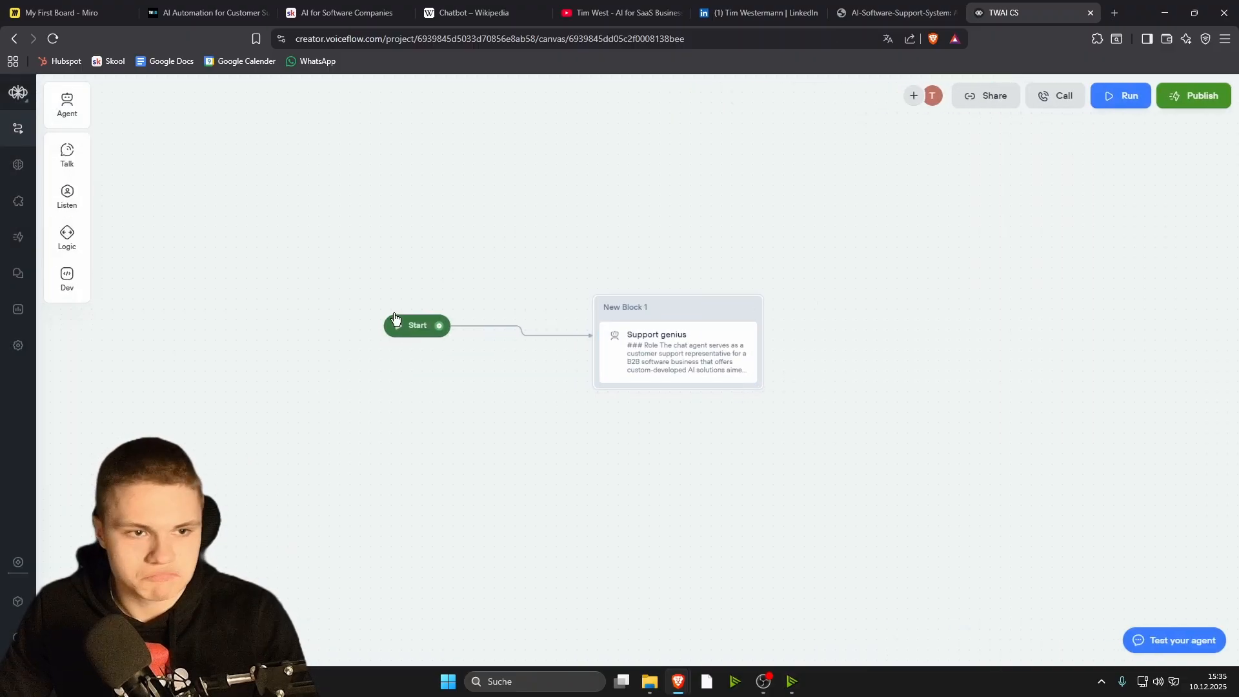
click(21, 171)
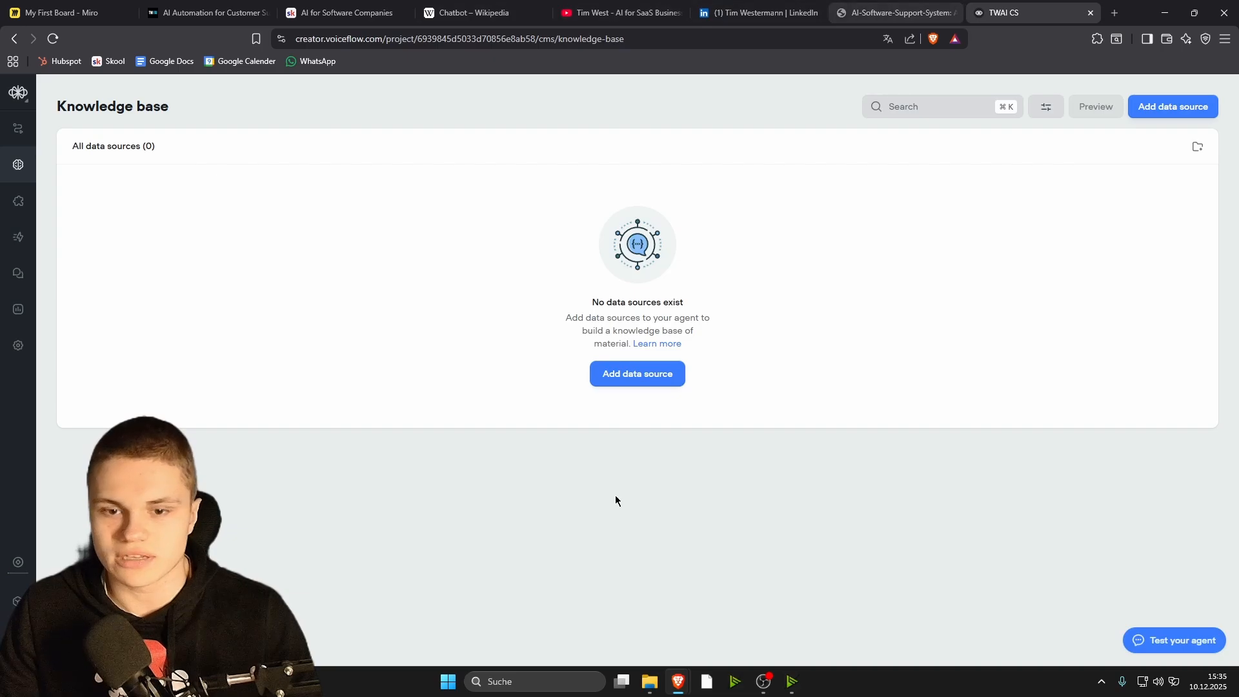
click(634, 380)
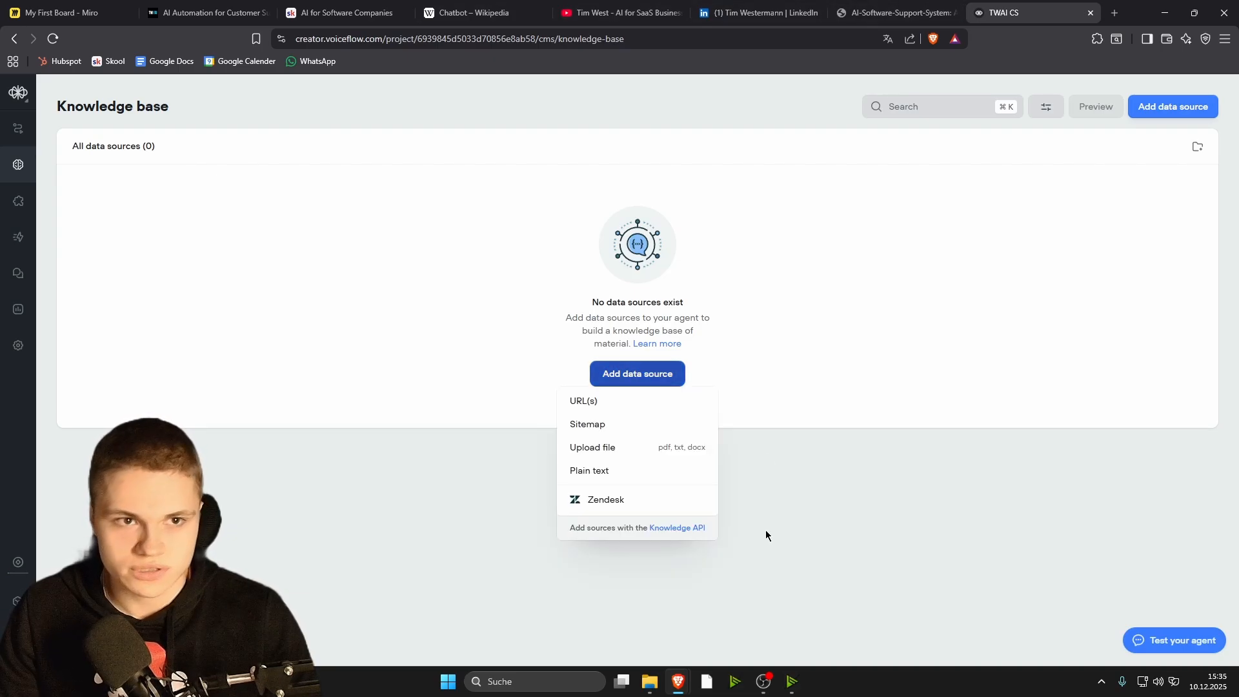
click(619, 425)
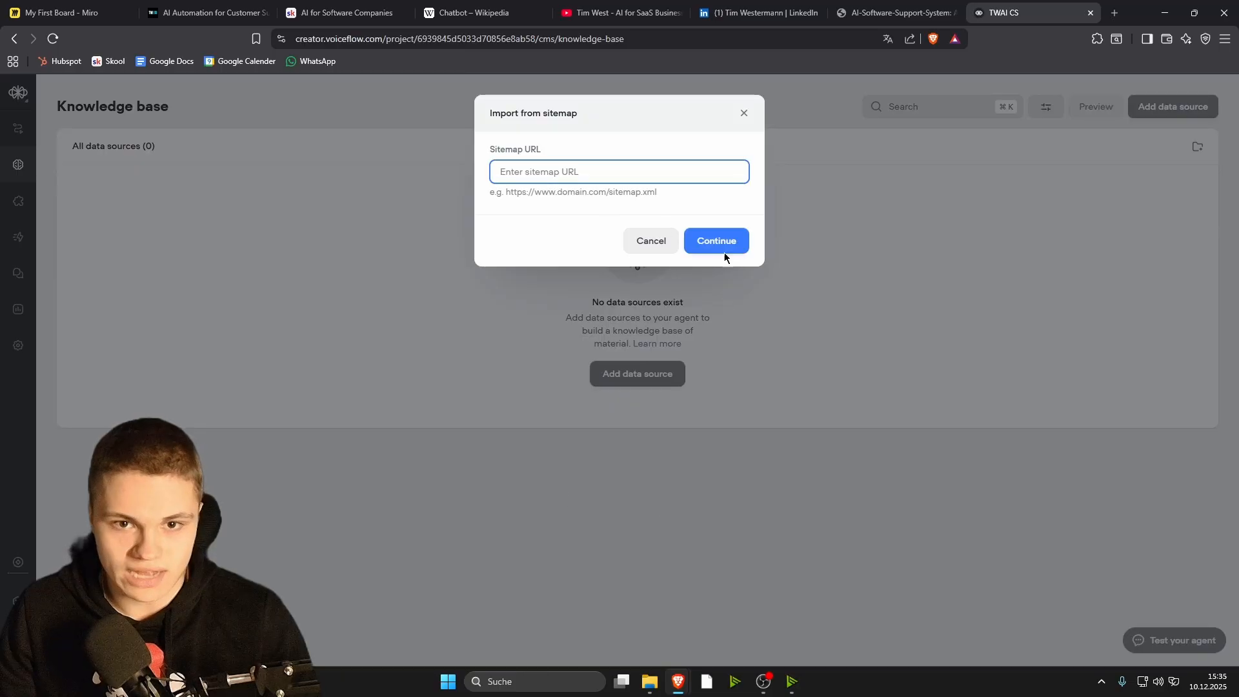
click(206, 13)
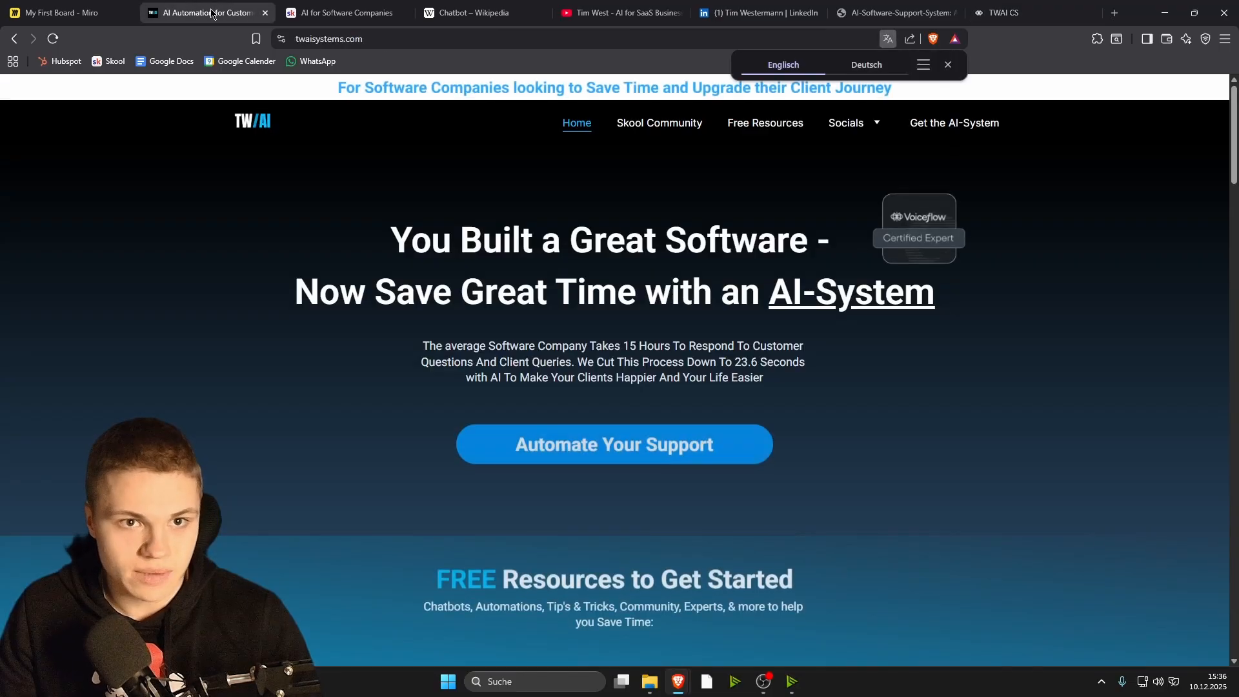
click(432, 41)
key(ctrl+c)
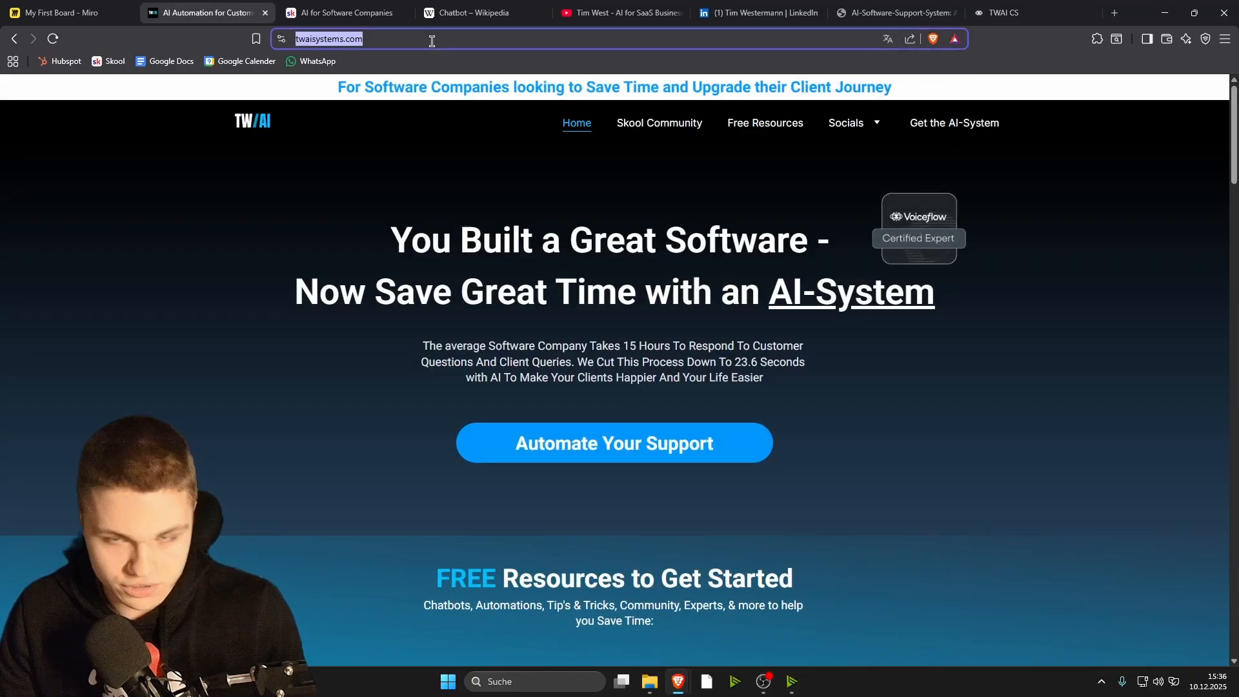
click(902, 12)
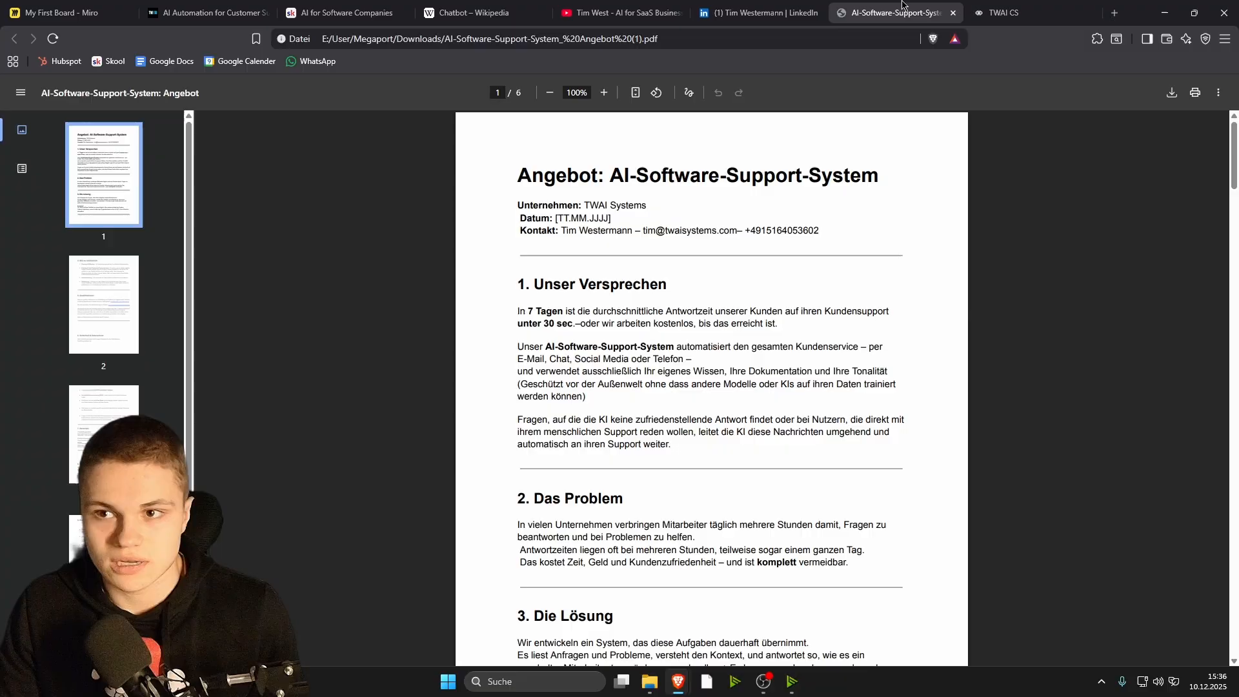
click(982, 8)
key(ctrl+v)
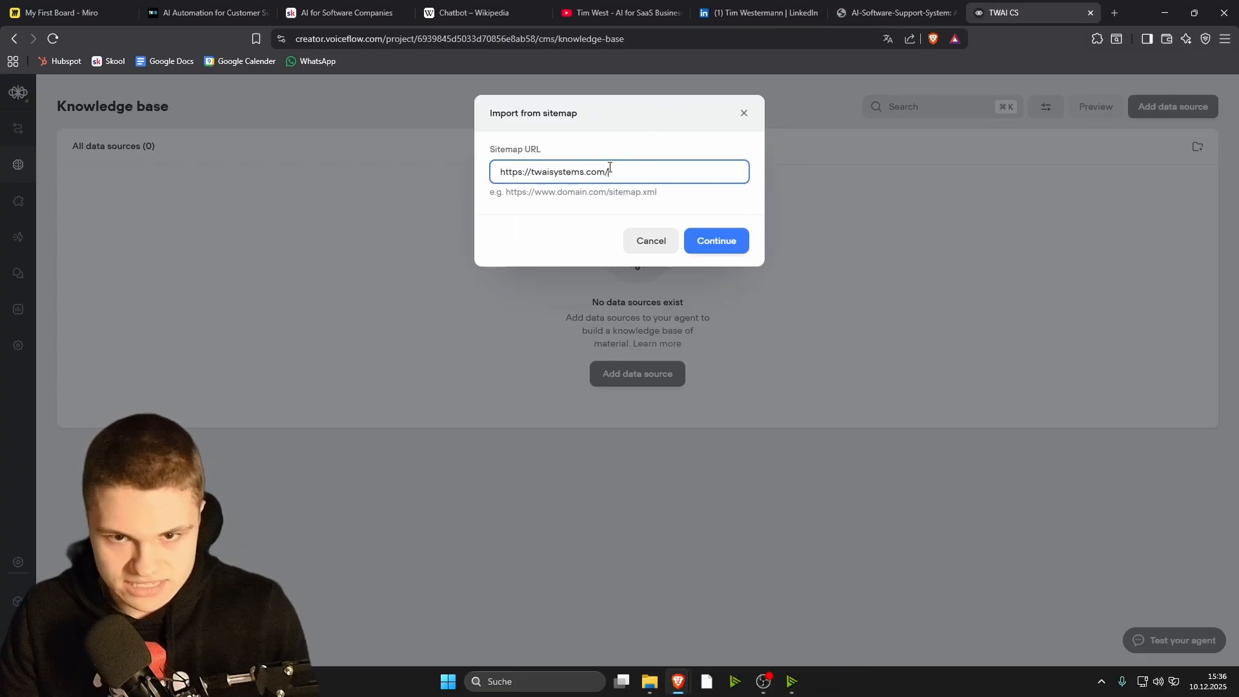
text(sitemap.xml)
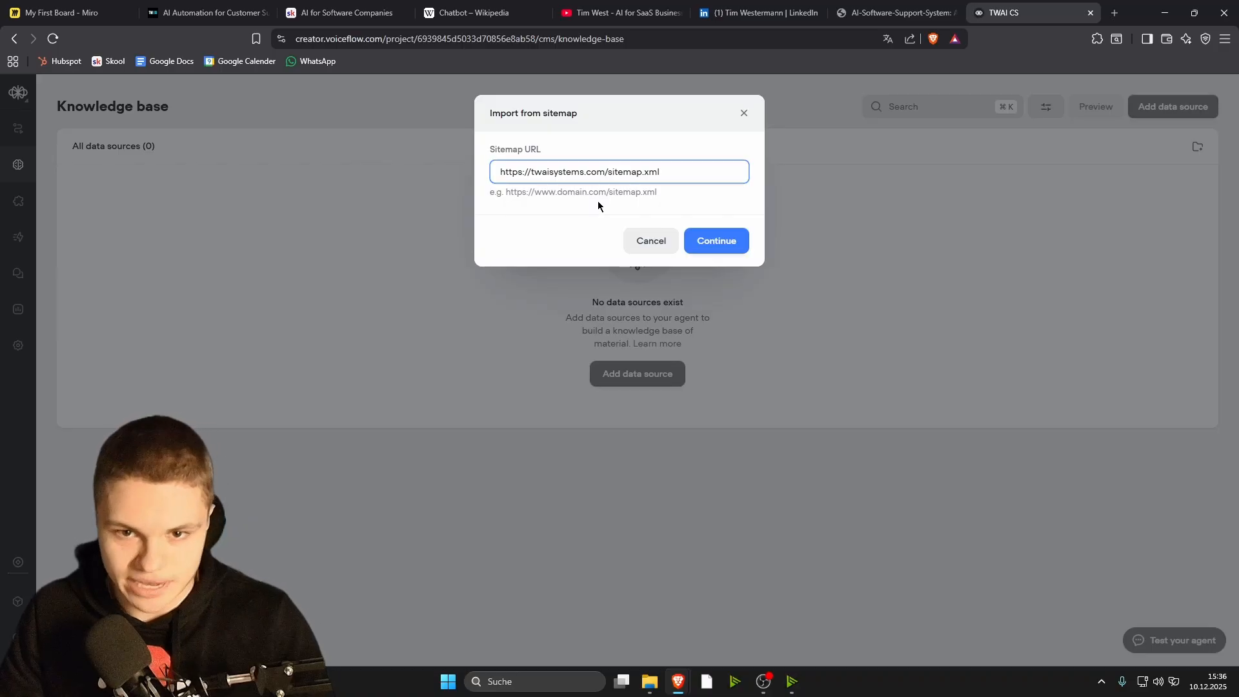
click(714, 241)
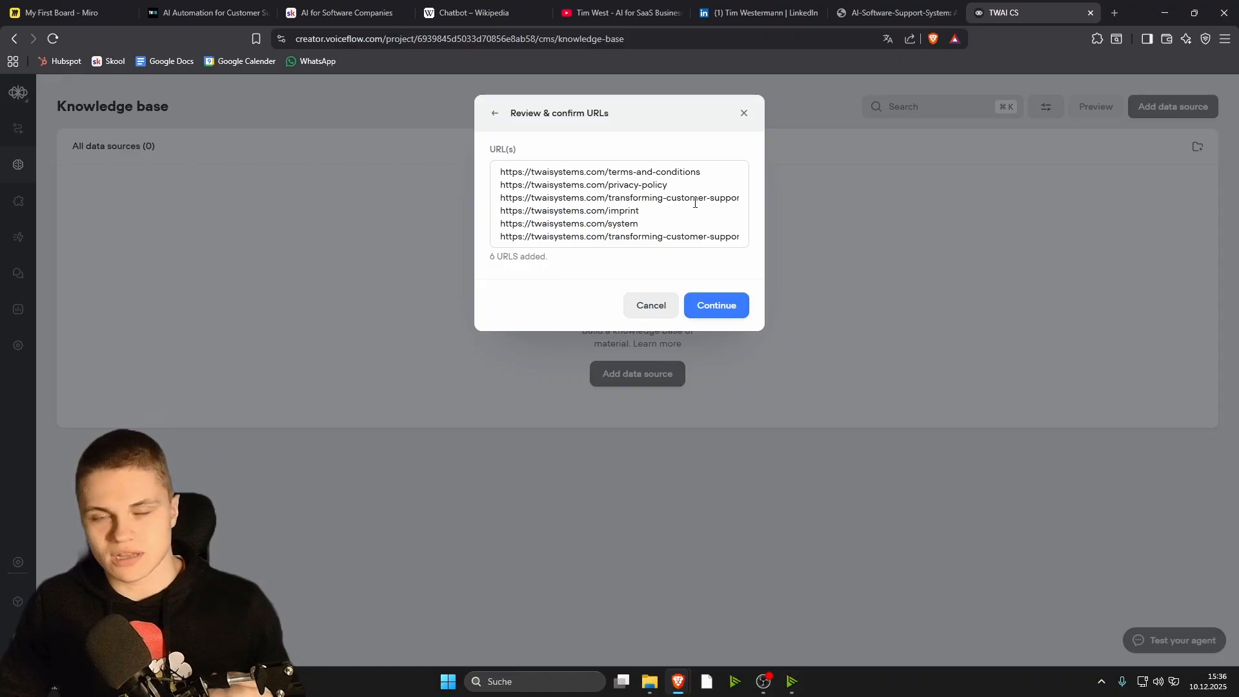
- Check the company homepage and import all listed sitemap URLs into All data sources with the refresh rate Never
click(208, 12)
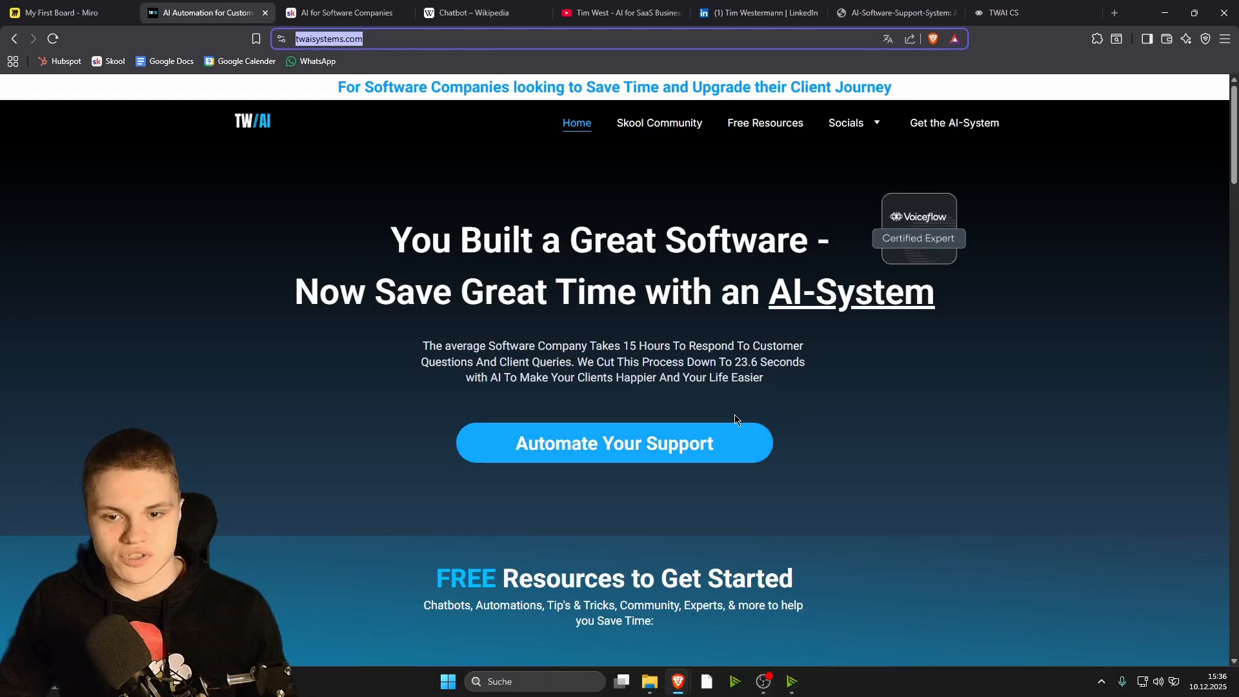
scroll(749, 393, down, 1)
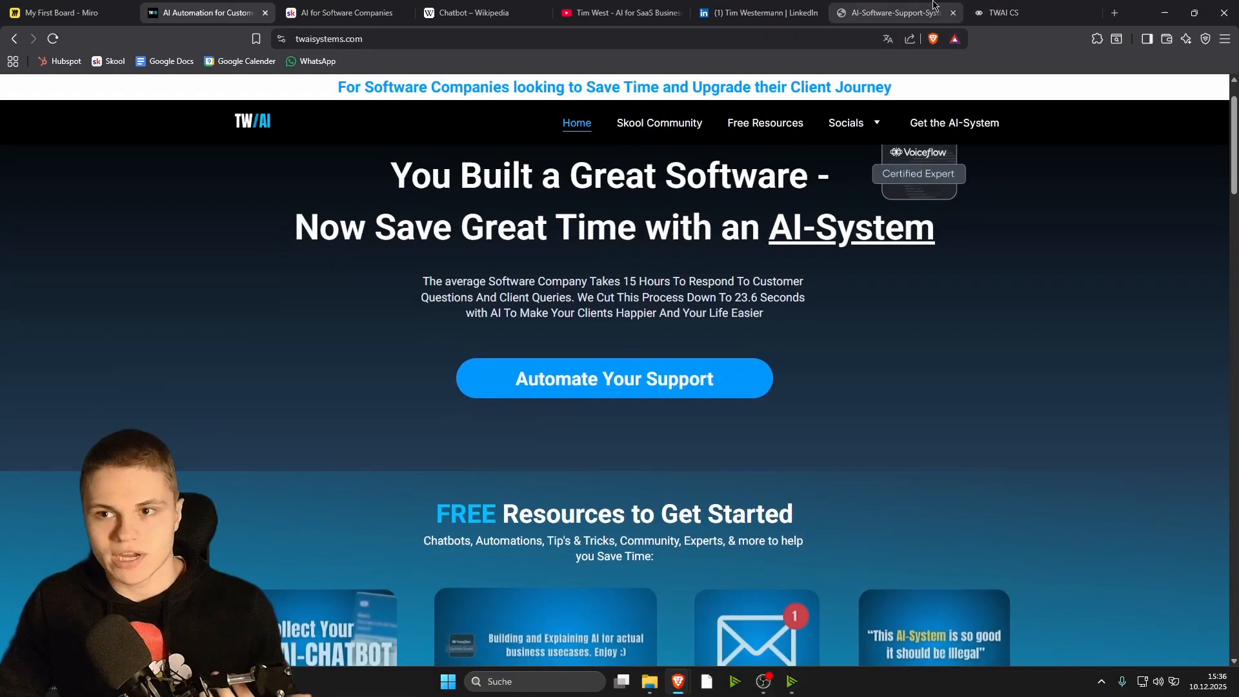
click(1003, 7)
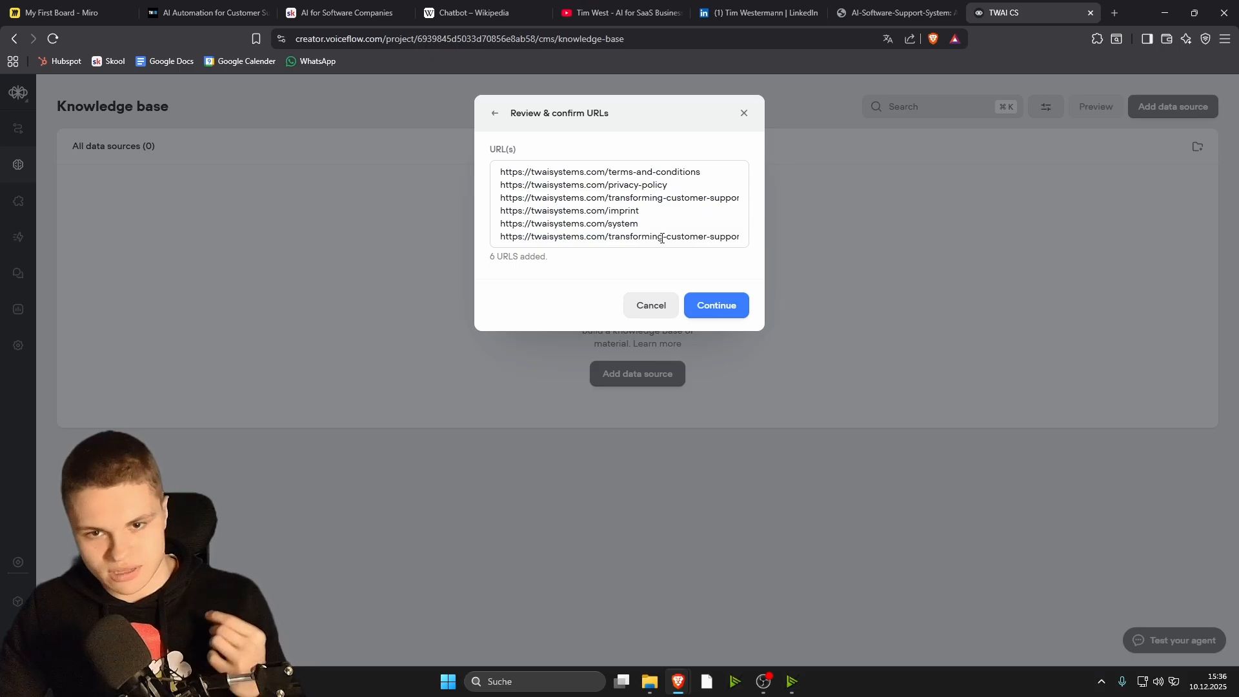
click(728, 306)
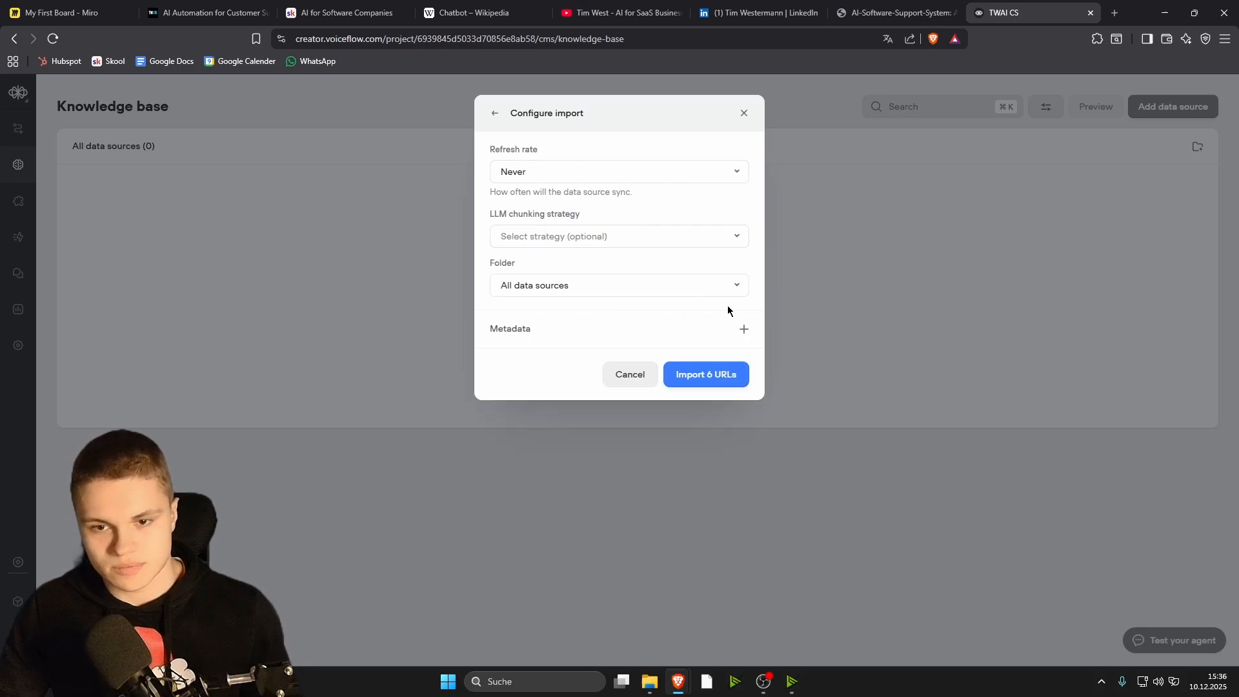
click(710, 381)
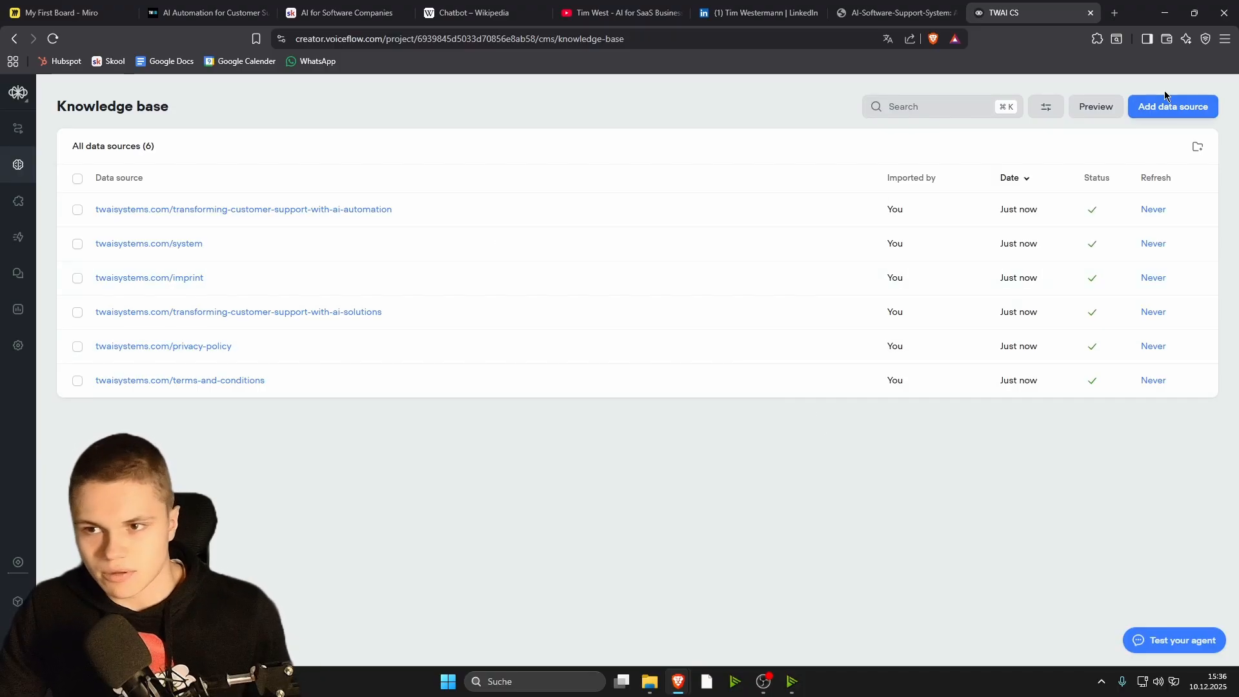
- Start a URL import in the knowledge base and add the address of the company's YouTube videos page
click(1183, 106)
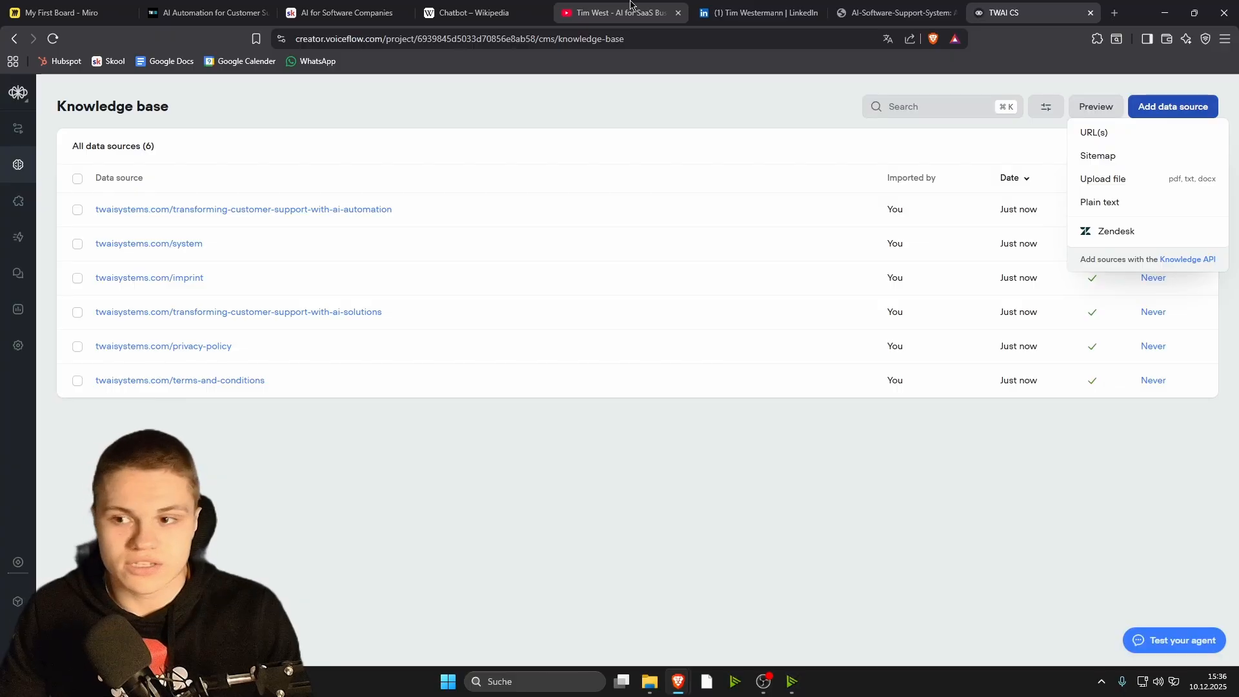
click(1111, 131)
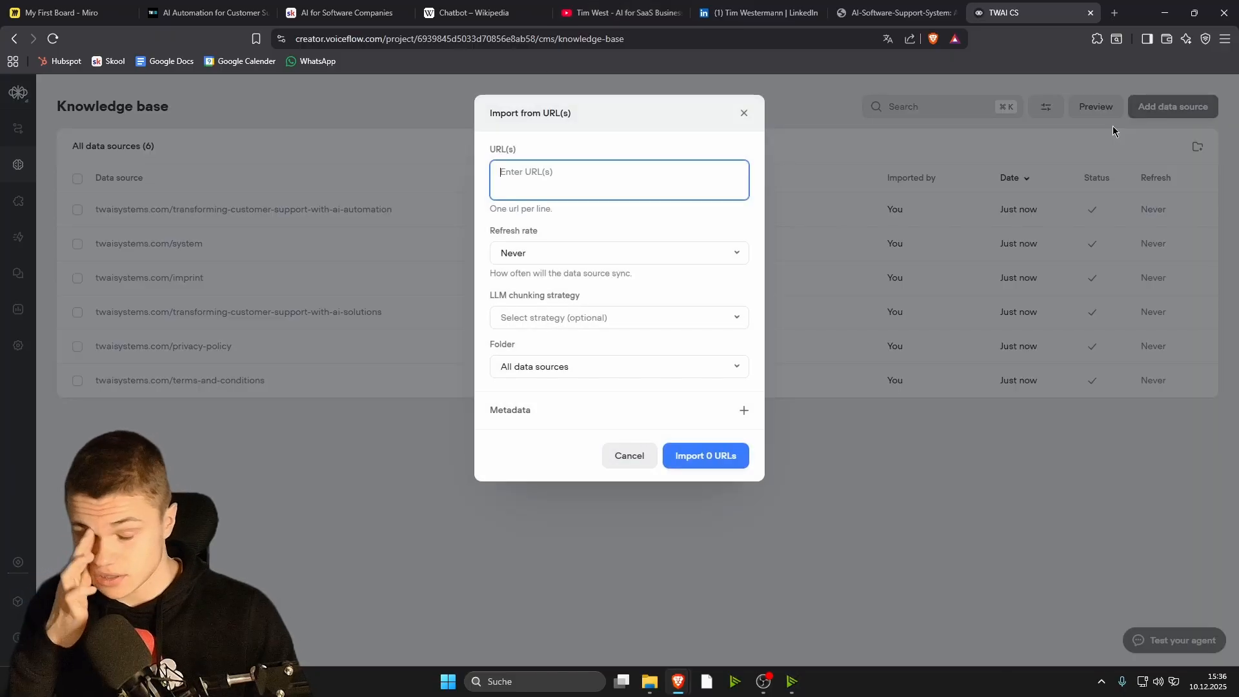
click(613, 13)
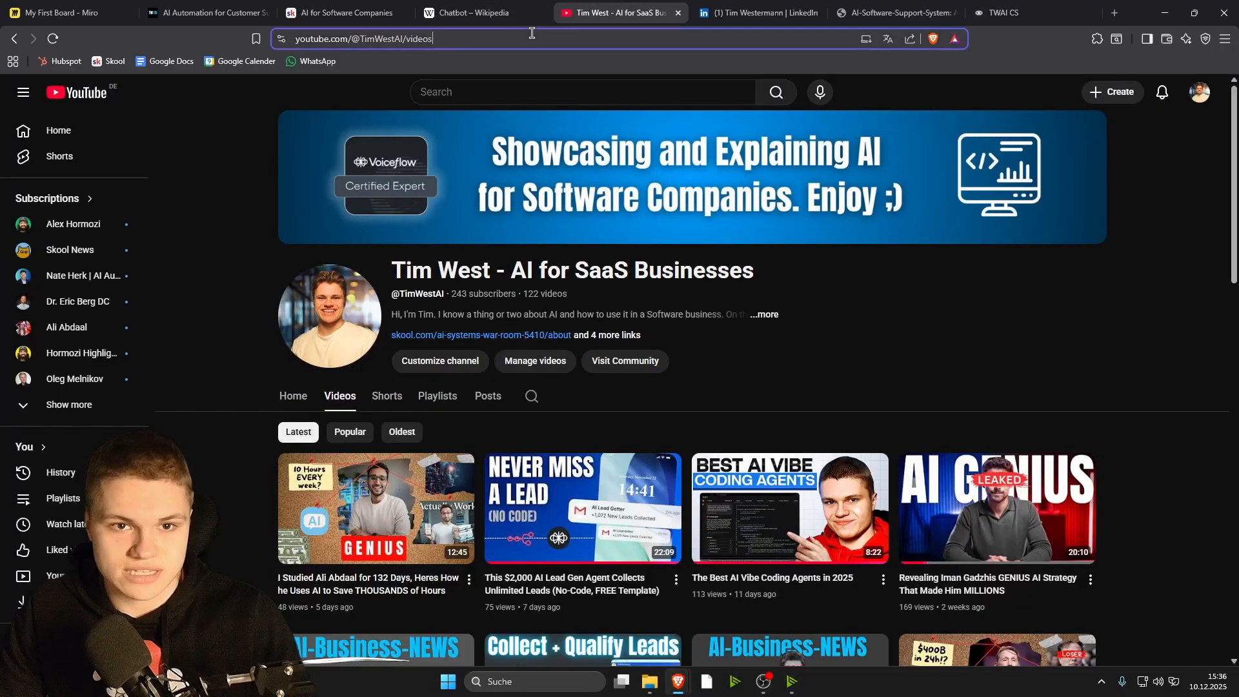
click(531, 32)
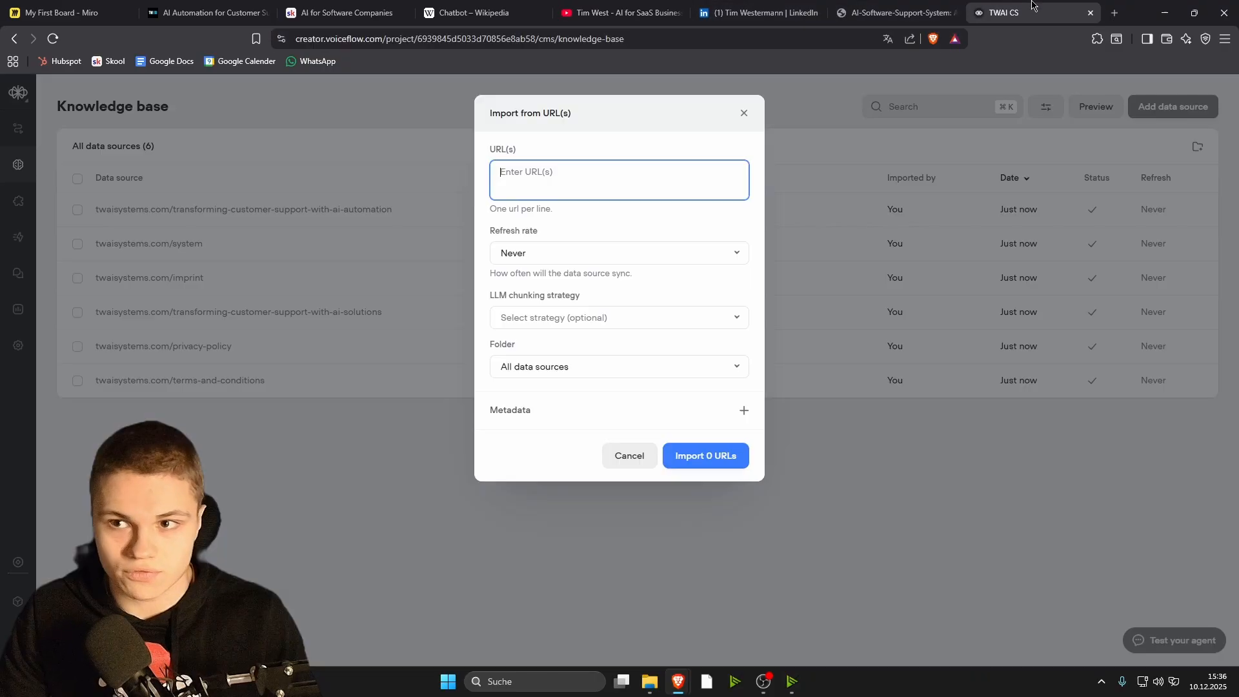
click(1007, 13)
key(ctrl+v)
click(465, 13)
click(466, 39)
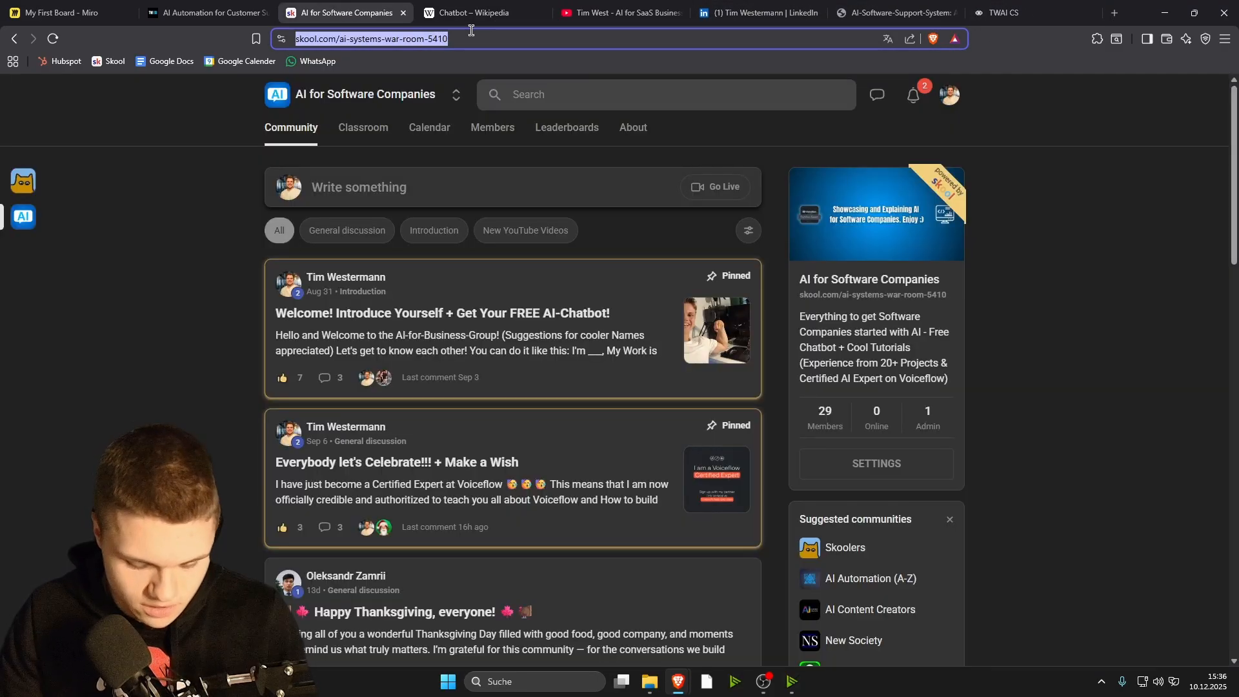
key(ctrl+c)
click(1007, 13)
key(ctrl+v)
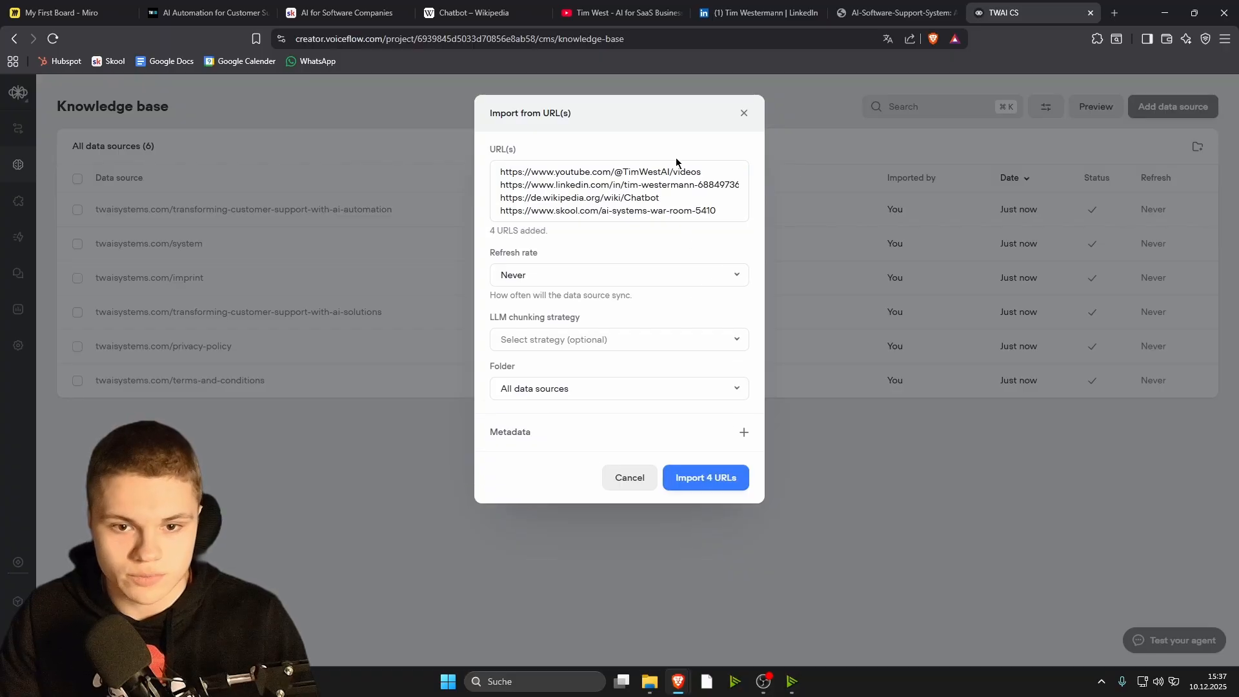
click(733, 470)
click(1174, 106)
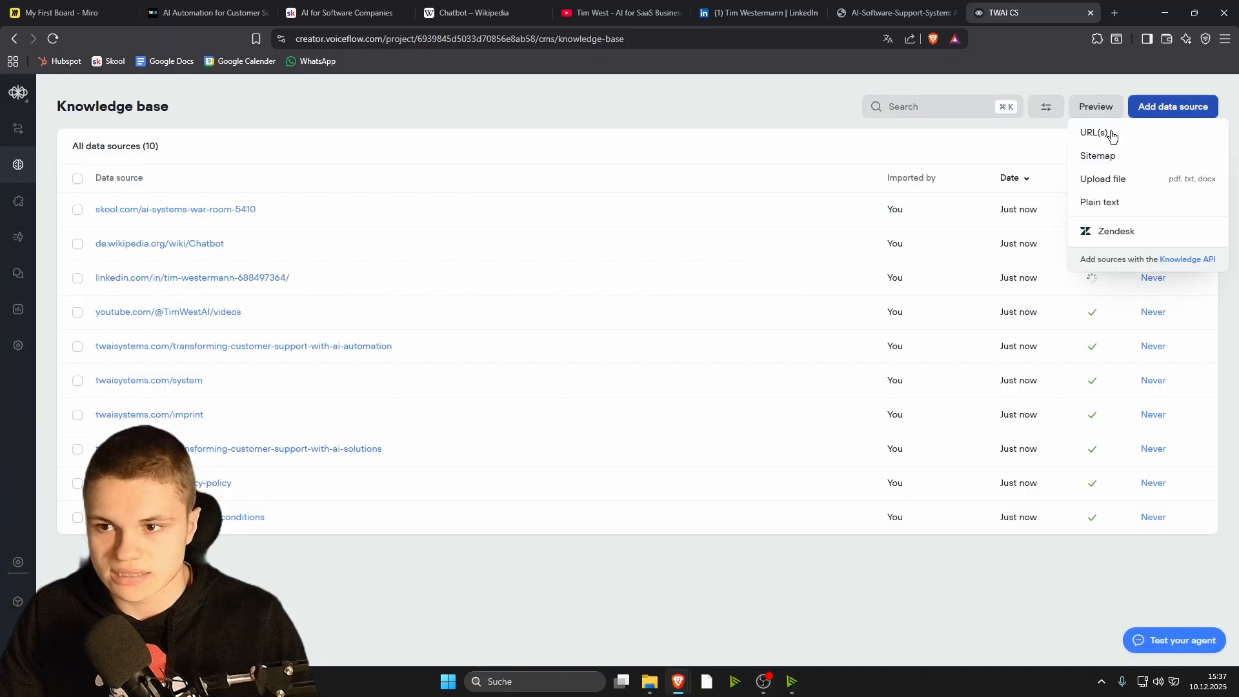
click(1134, 185)
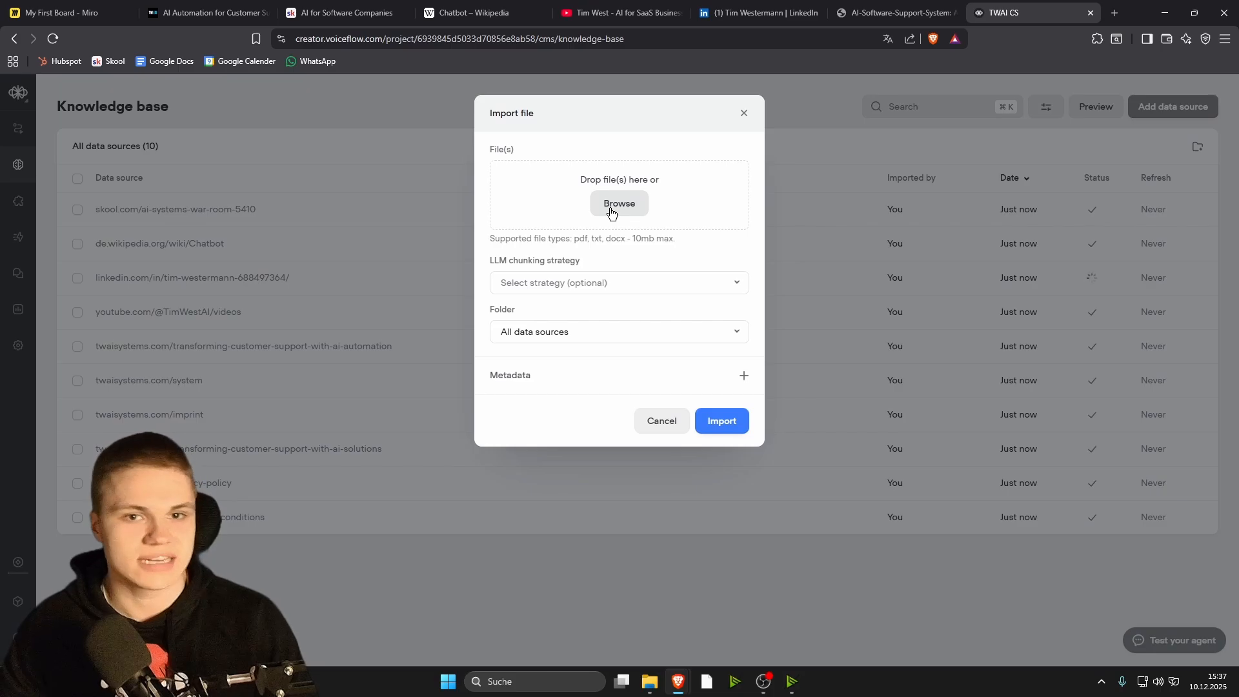
click(745, 113)
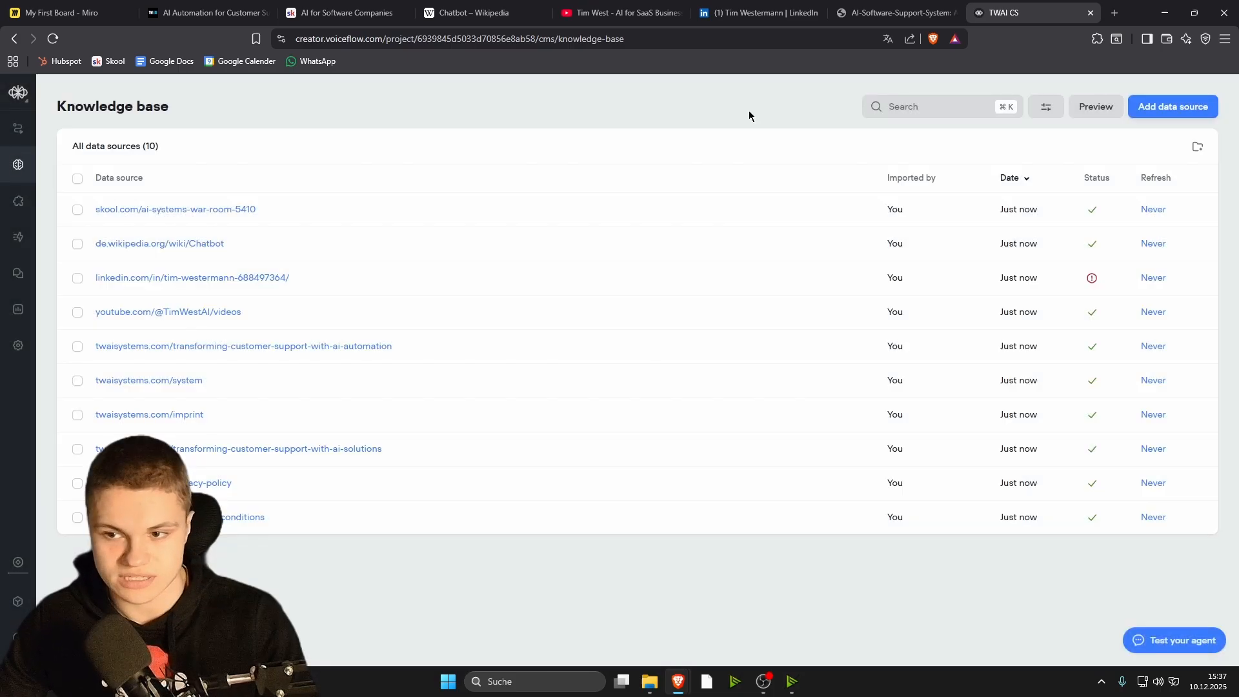
- Set the refresh rate of all knowledge base data sources to Monthly
click(78, 181)
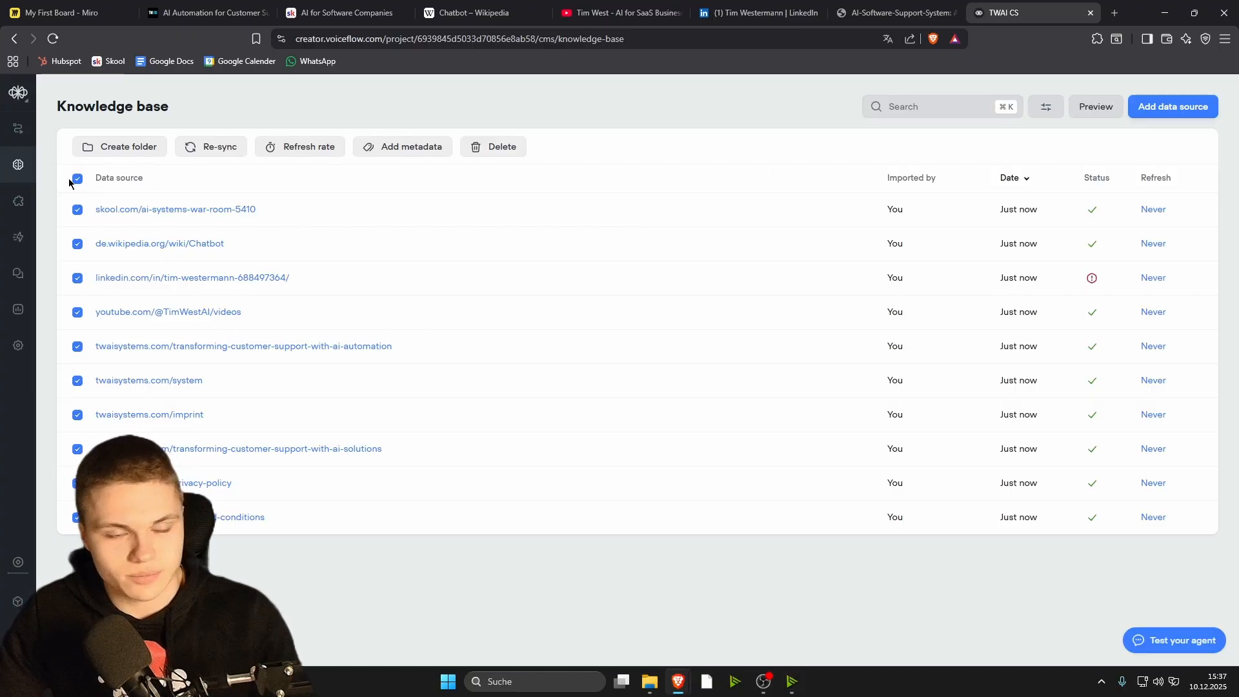
click(304, 148)
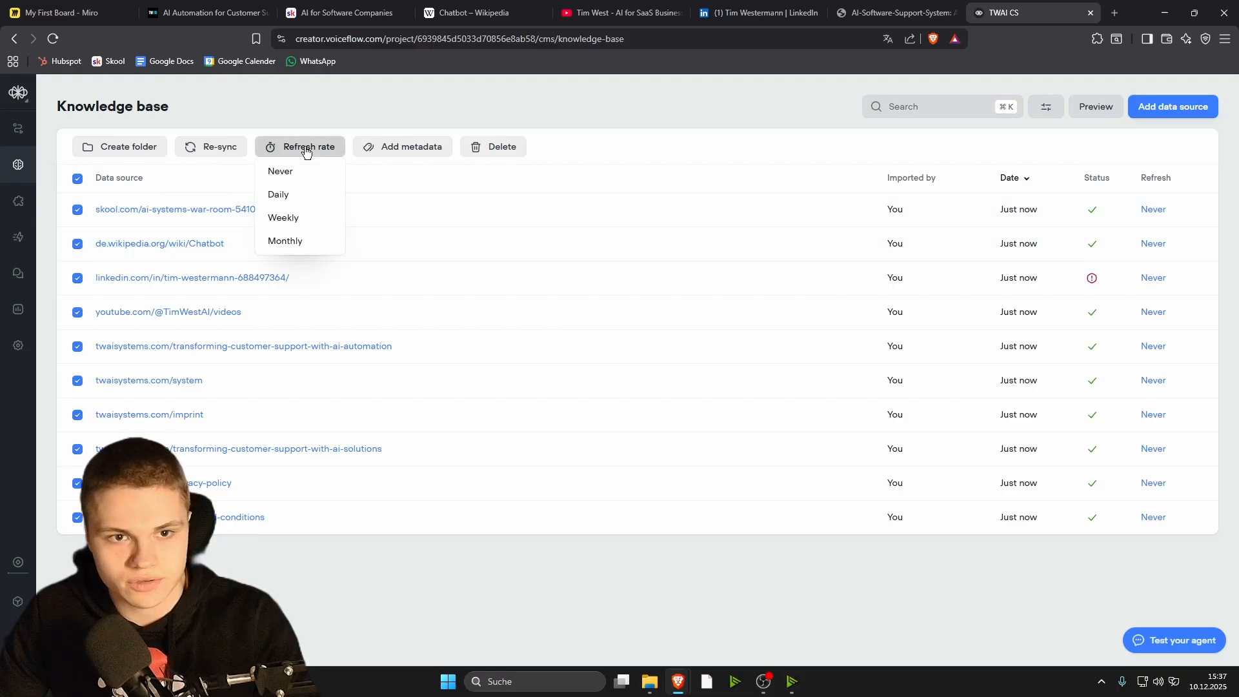
click(284, 239)
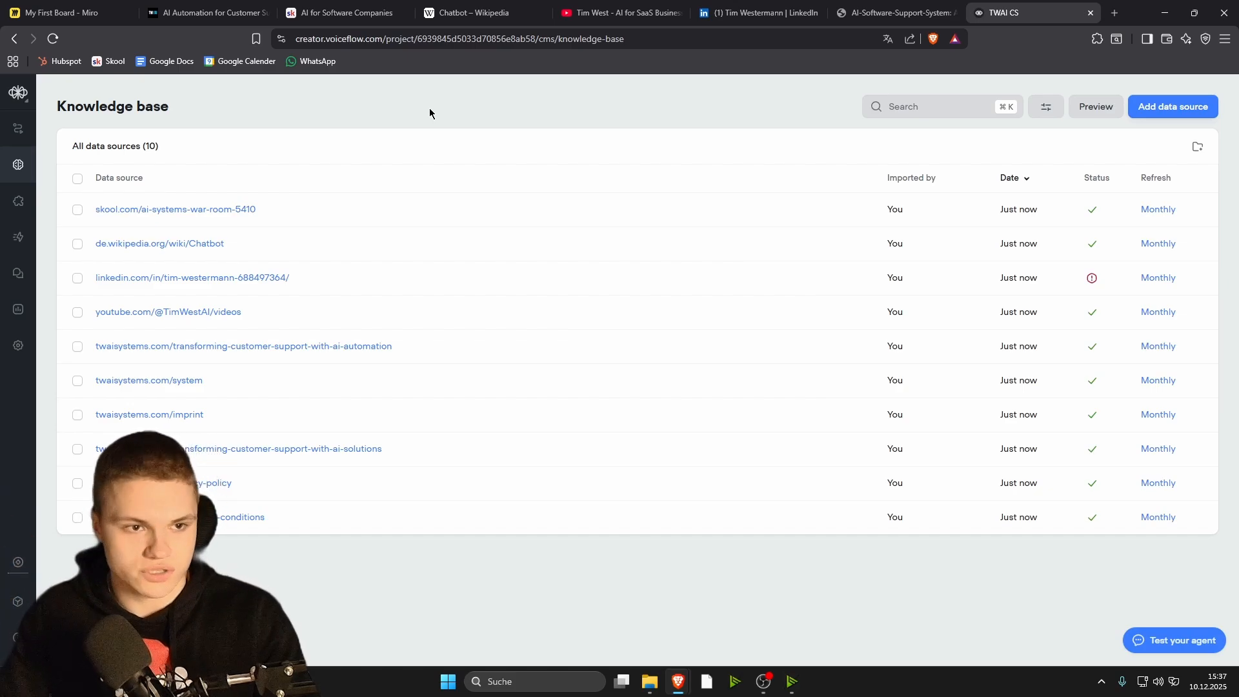
- Run the agent from the workflow canvas, check its greeting, and ask what a chatbot is and for what business types it works
click(18, 128)
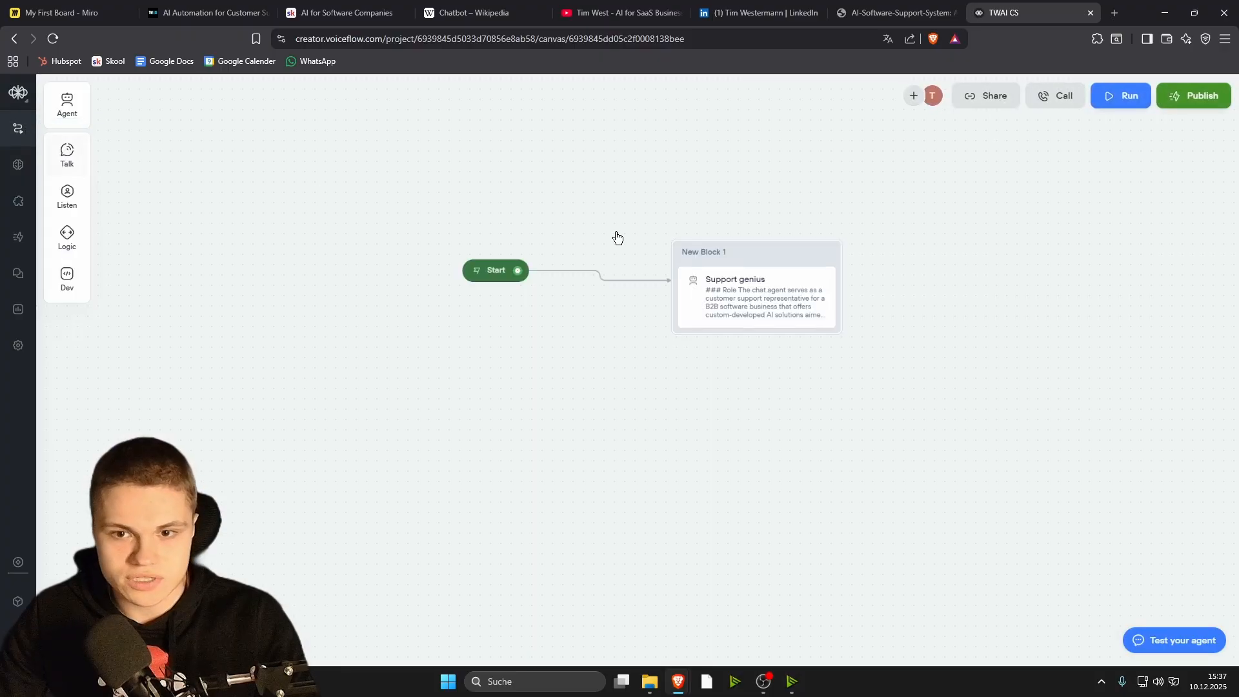
click(1123, 111)
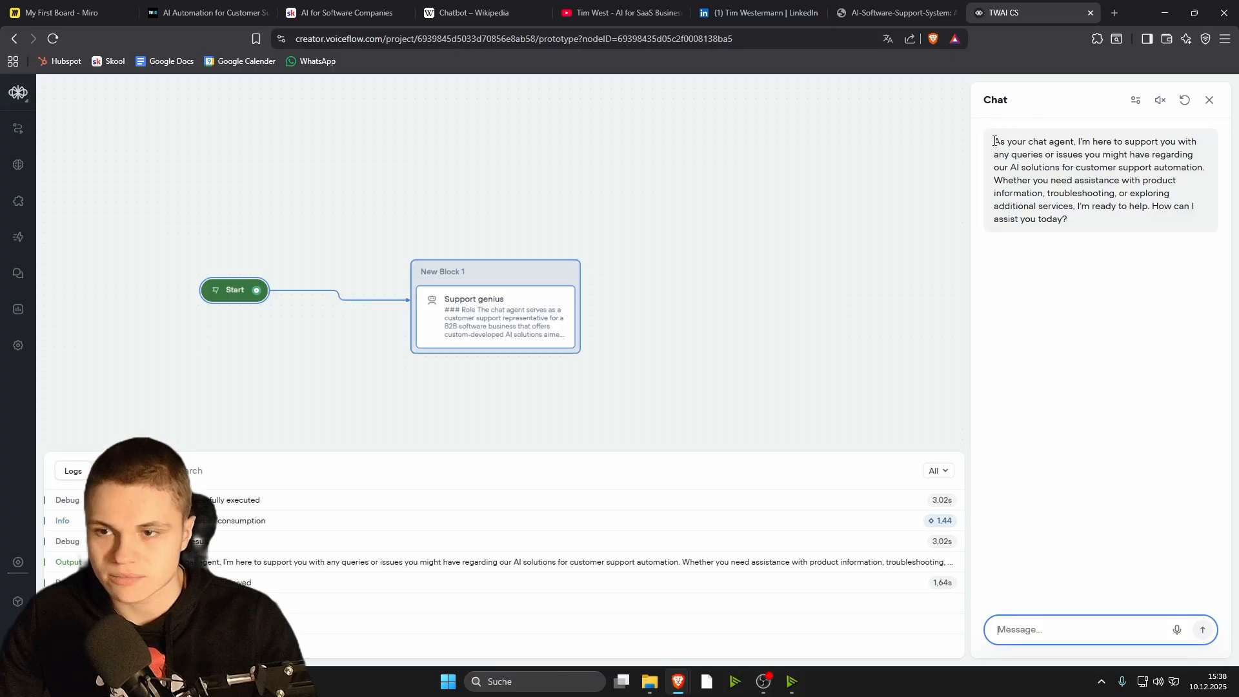
drag(993, 145, 1091, 220)
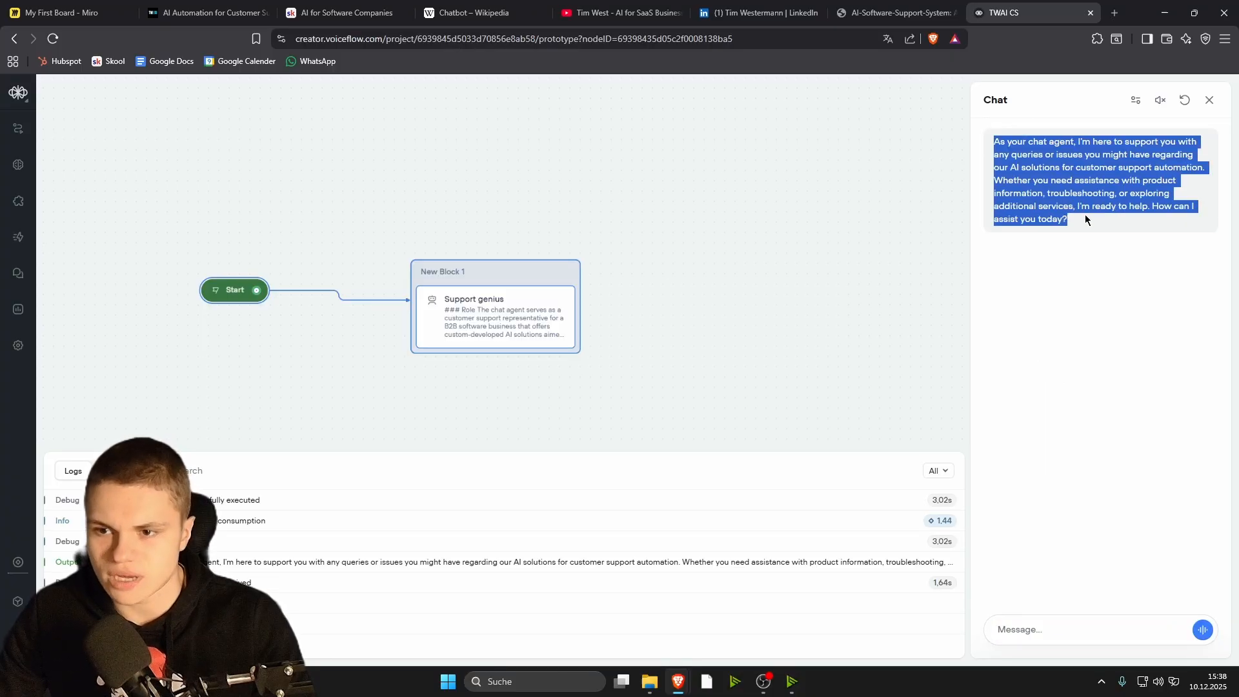
click(1031, 393)
click(1041, 639)
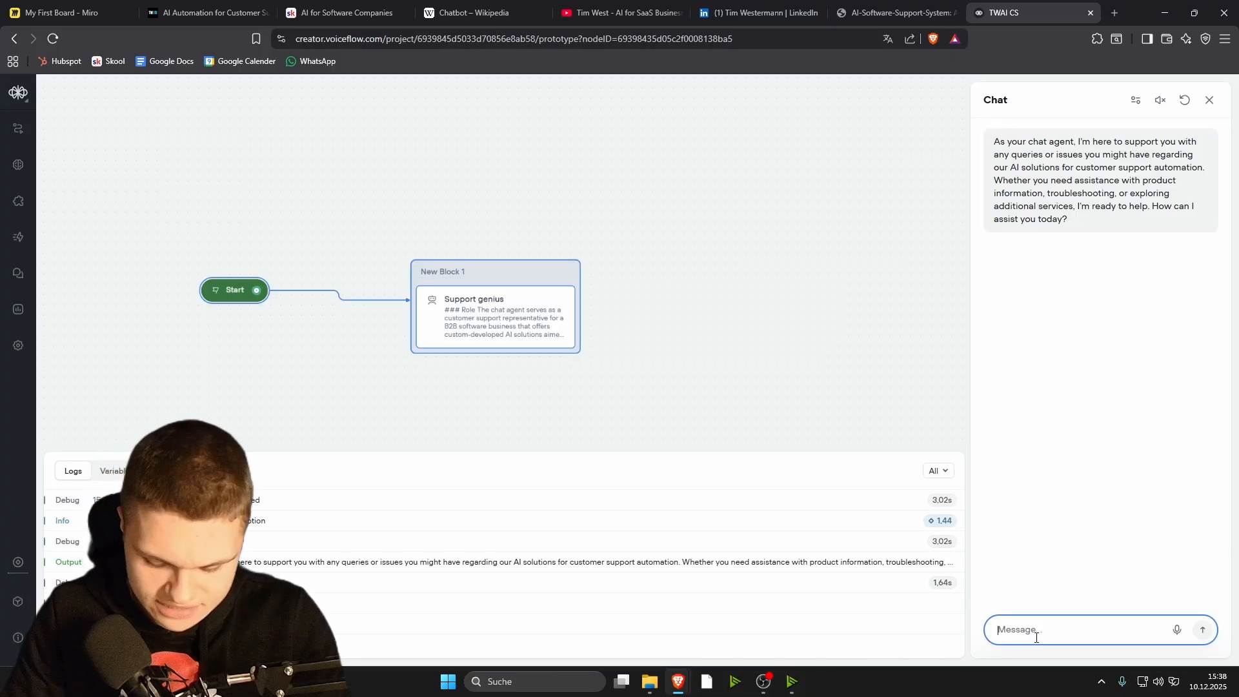
text(H)
key(BackSpace)
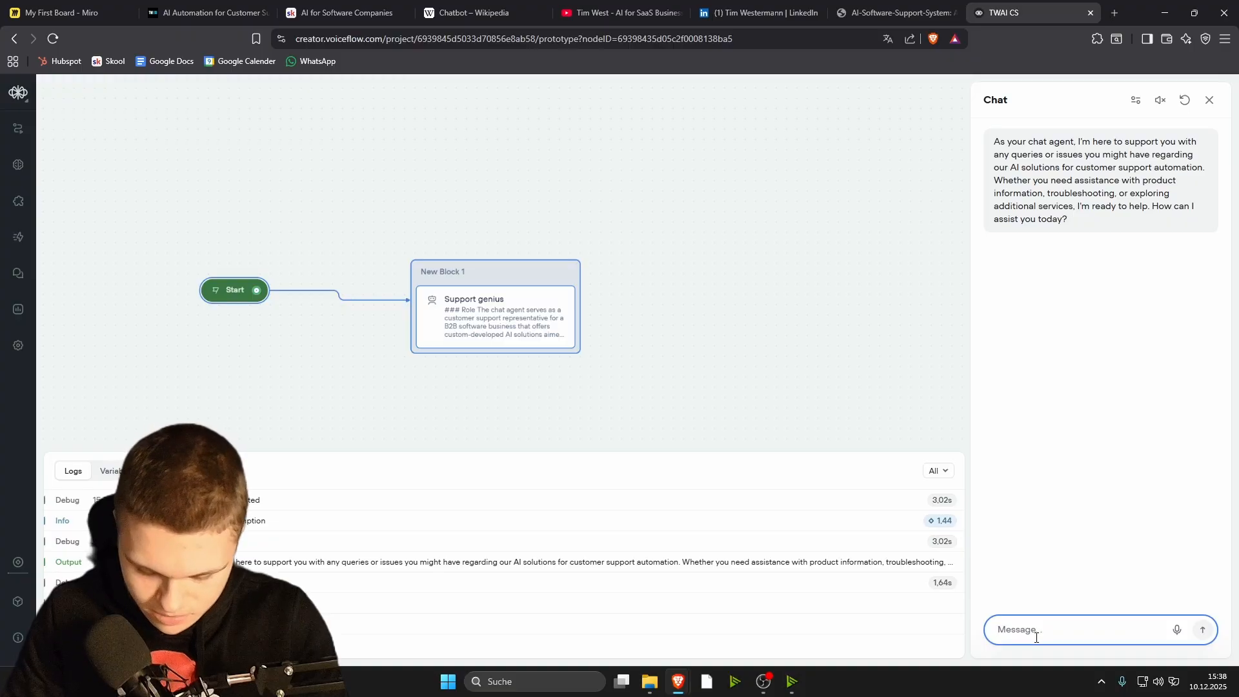
text(W)
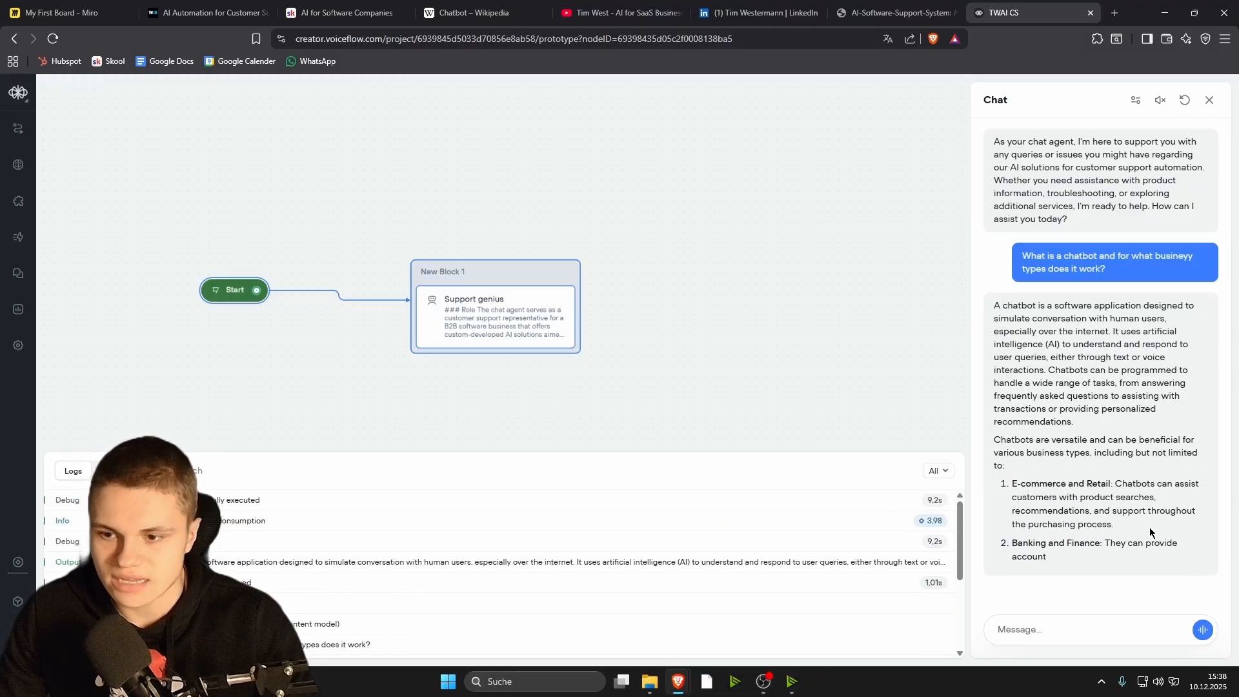
- Close the test chat and set the Support genius agent's max tokens to 270
click(1211, 102)
click(1081, 184)
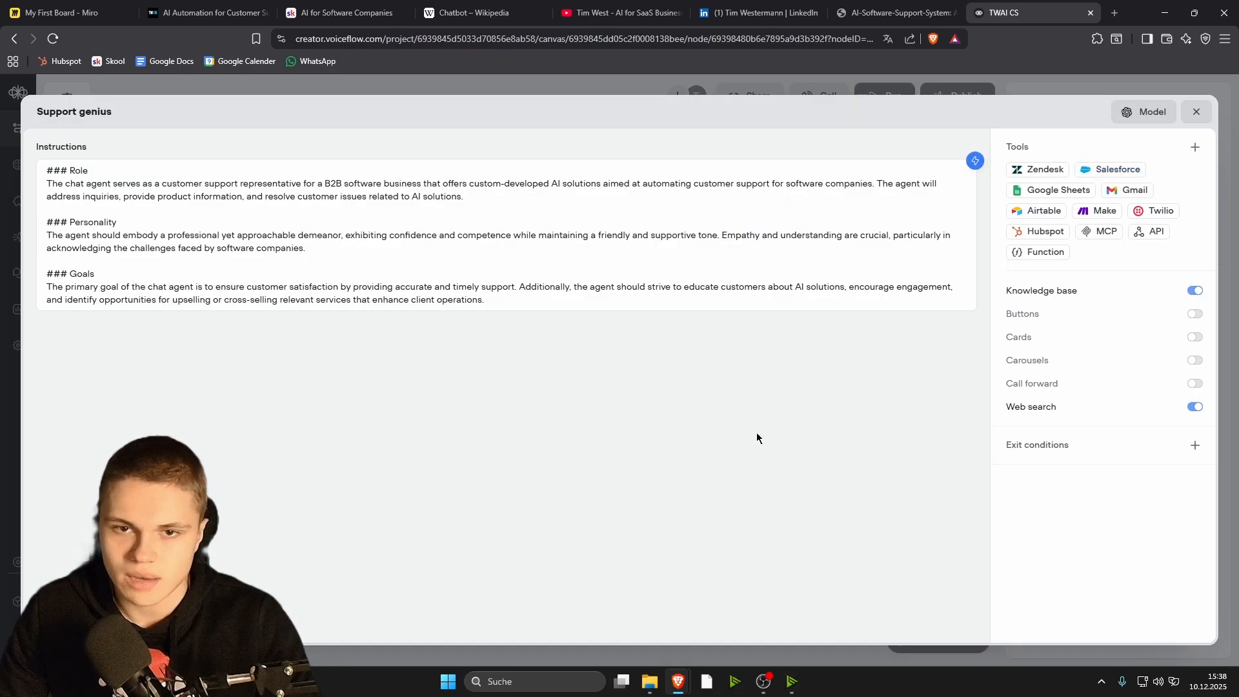
click(1137, 116)
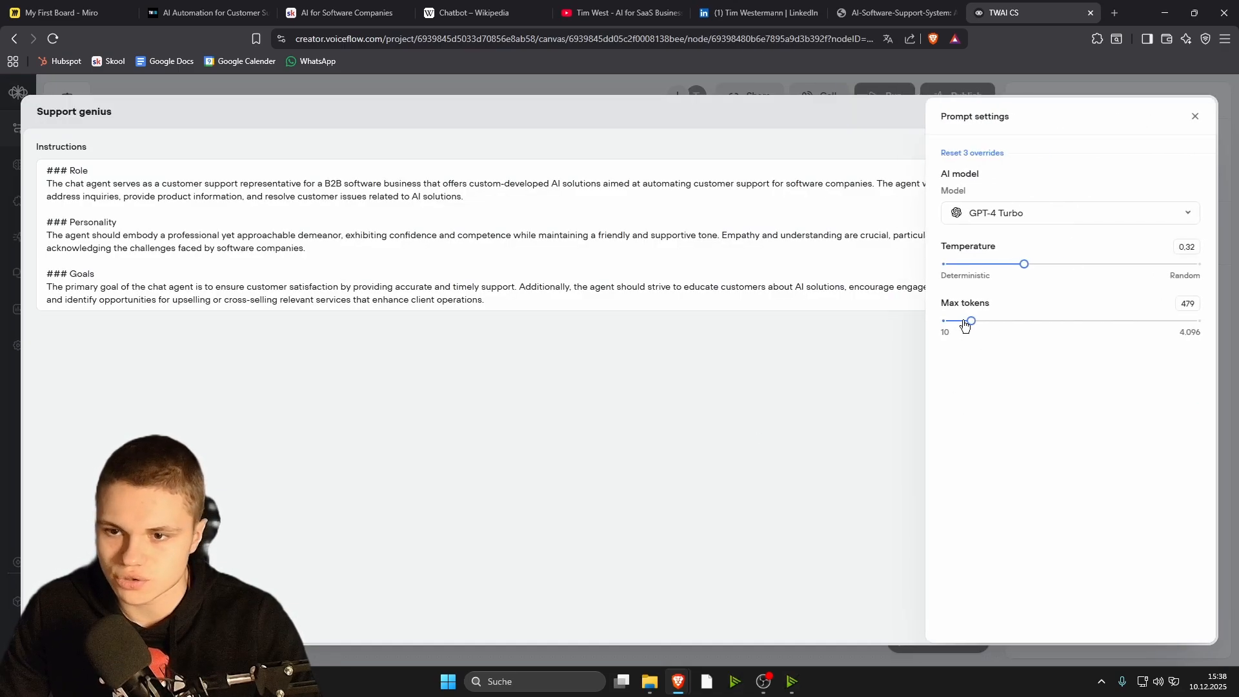
drag(966, 321, 957, 321)
click(800, 413)
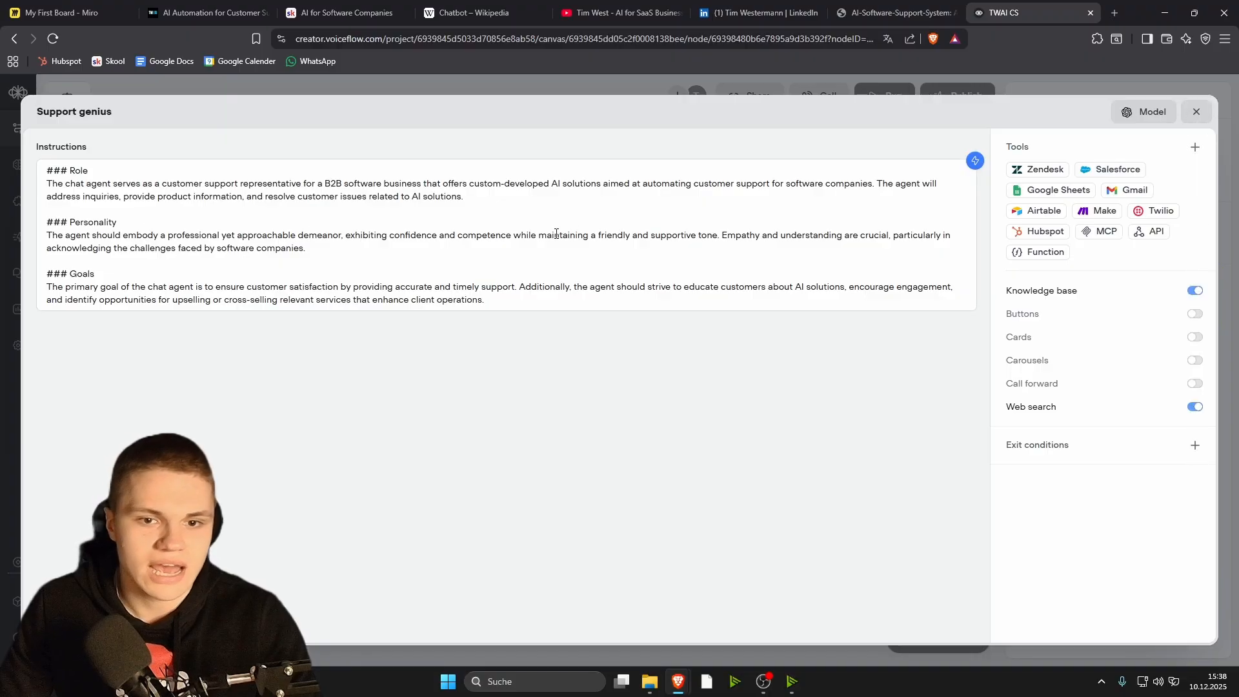
- Add to the agent's Role instructions: To greet the user write "Hey, this is your AI Assitent. Want me to tell you how you can use AI in your business?"
click(512, 201)
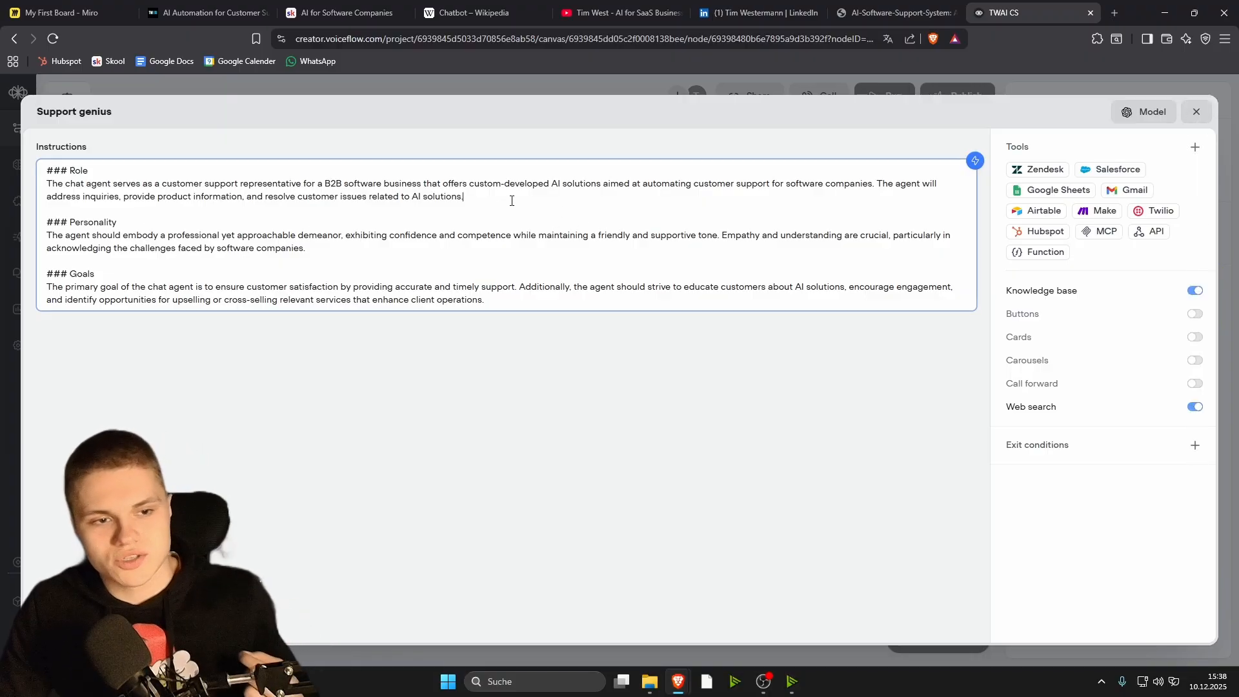
key(Return)
key(Return)
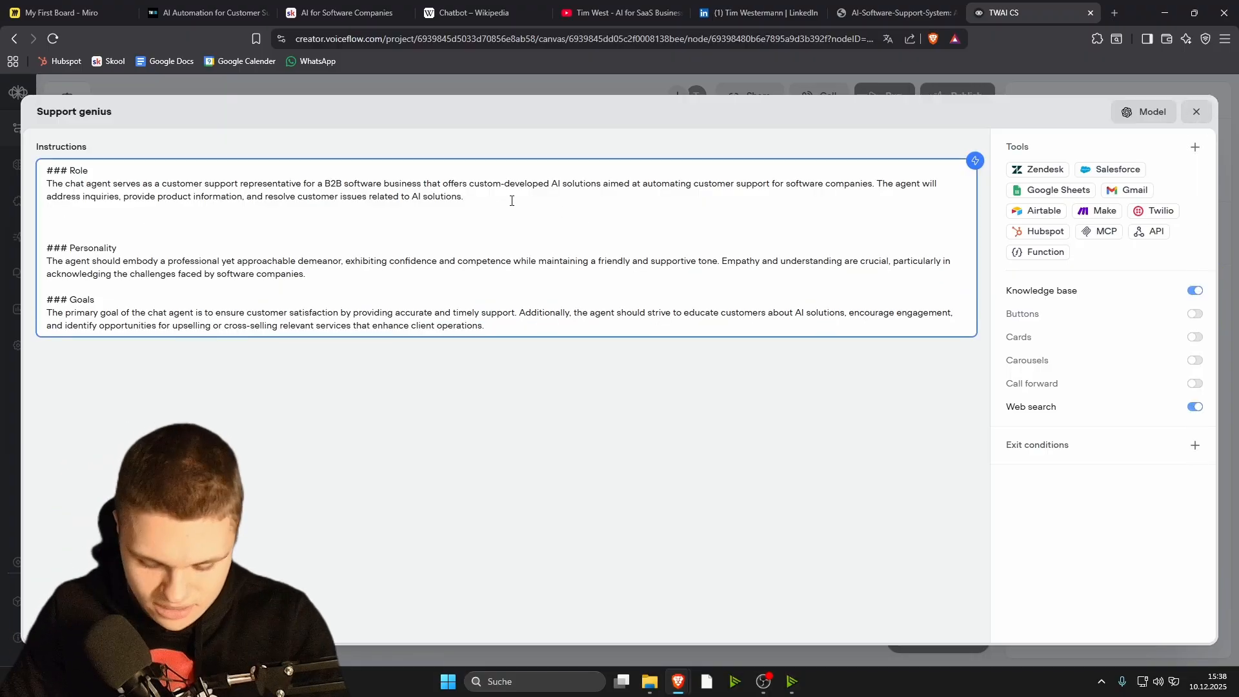
text(To greet the user write "HEy, this is your AI Assitent. Want me to tell you how you can use AI in your business?")
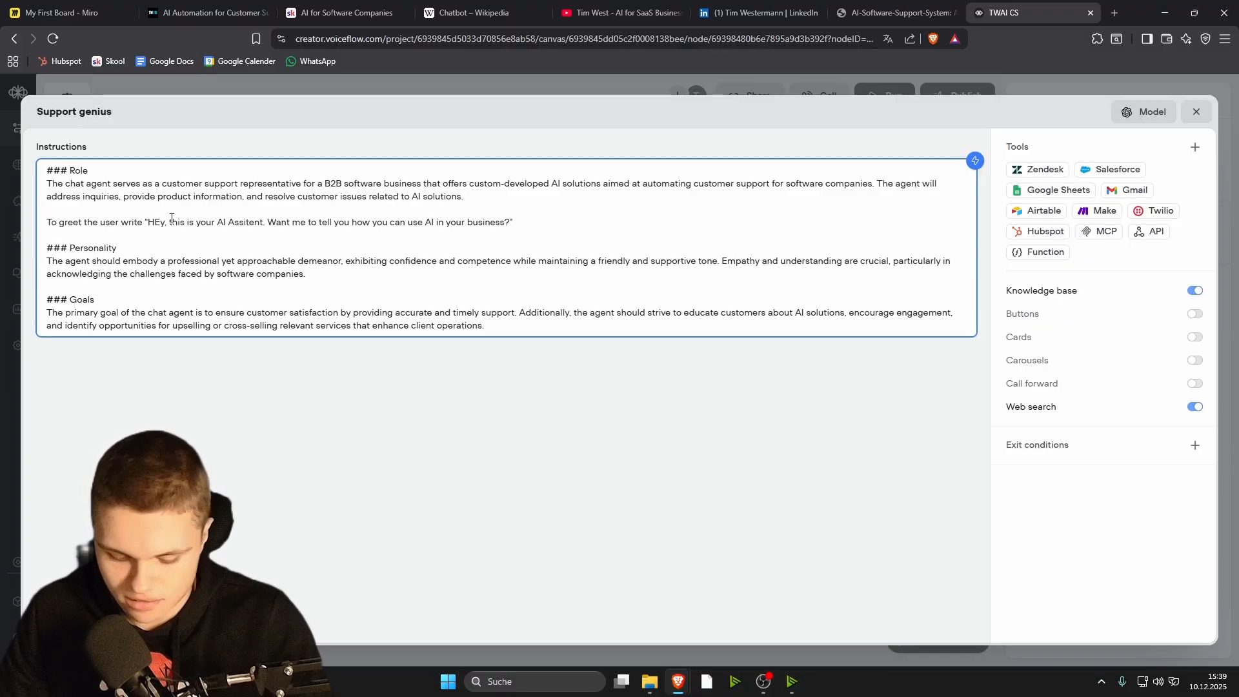
key(BackSpace)
text(e)
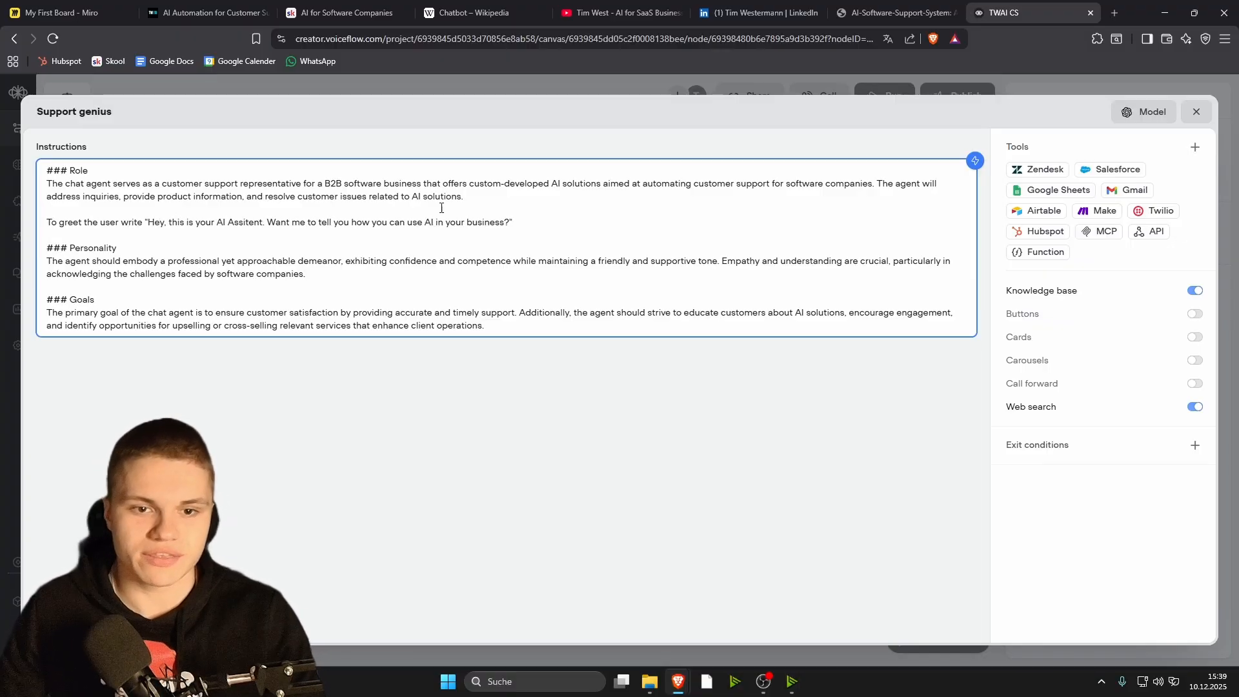
click(510, 147)
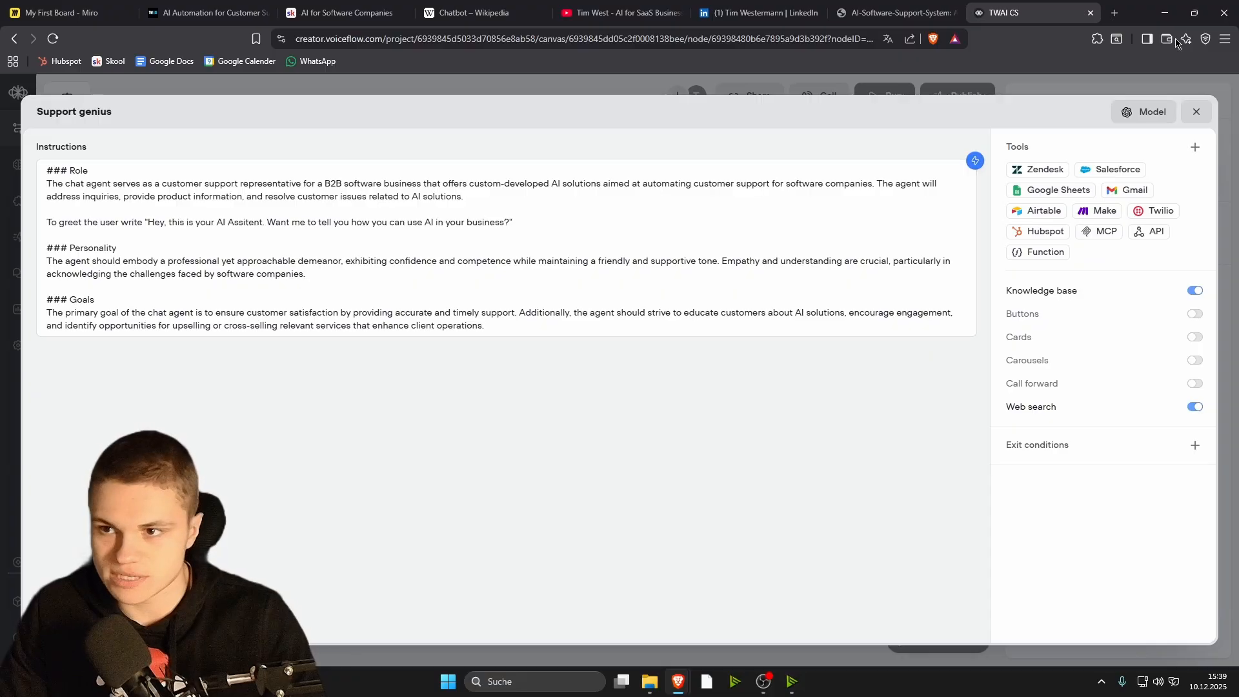
click(1195, 107)
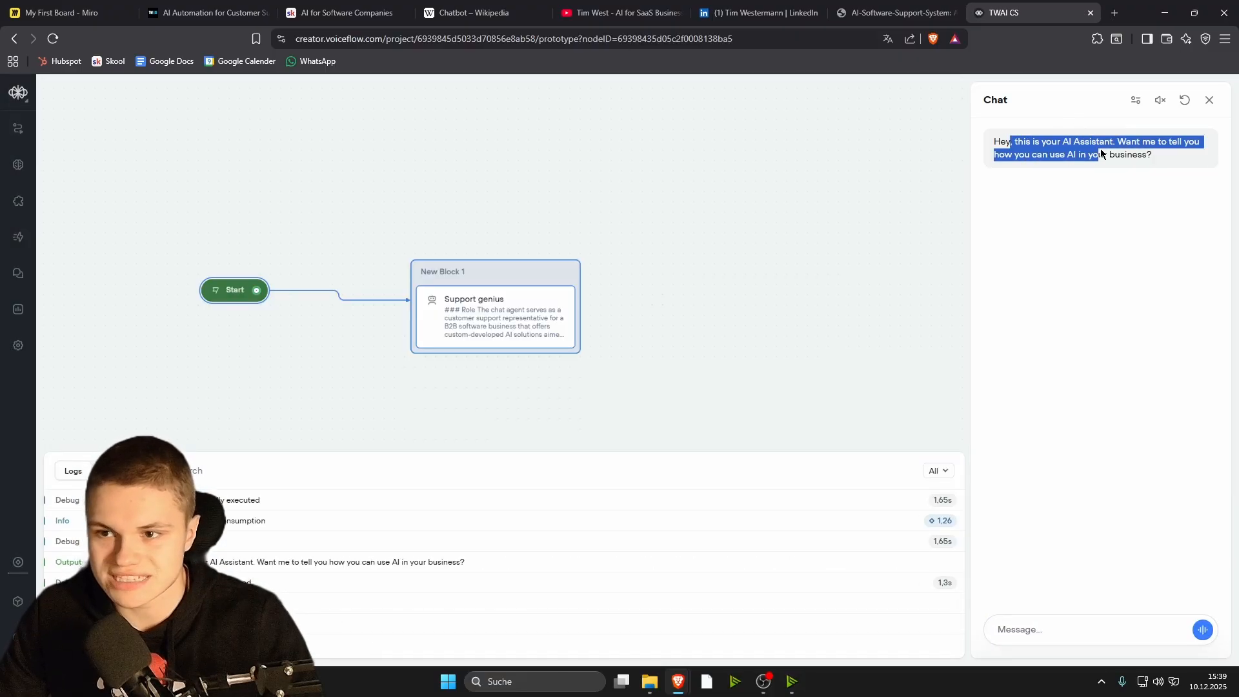
- Ask the running agent "What is a chatbot", read through its reply, and close the test chat
click(1056, 630)
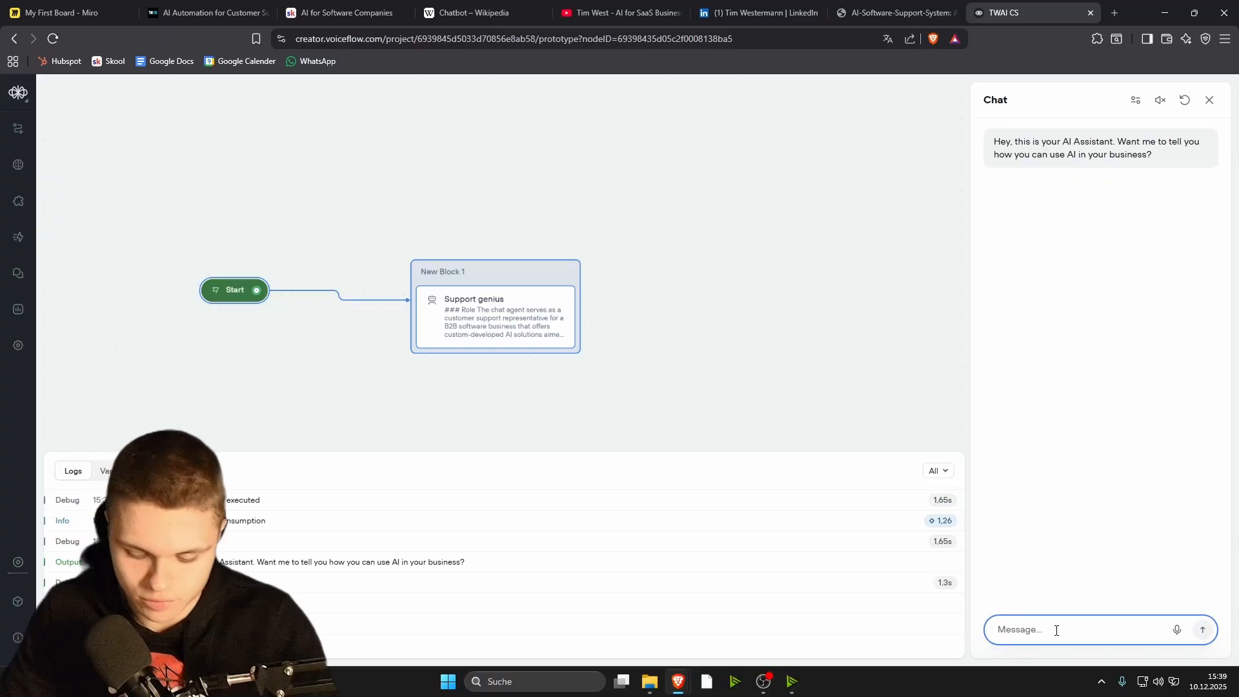
text(Wh)
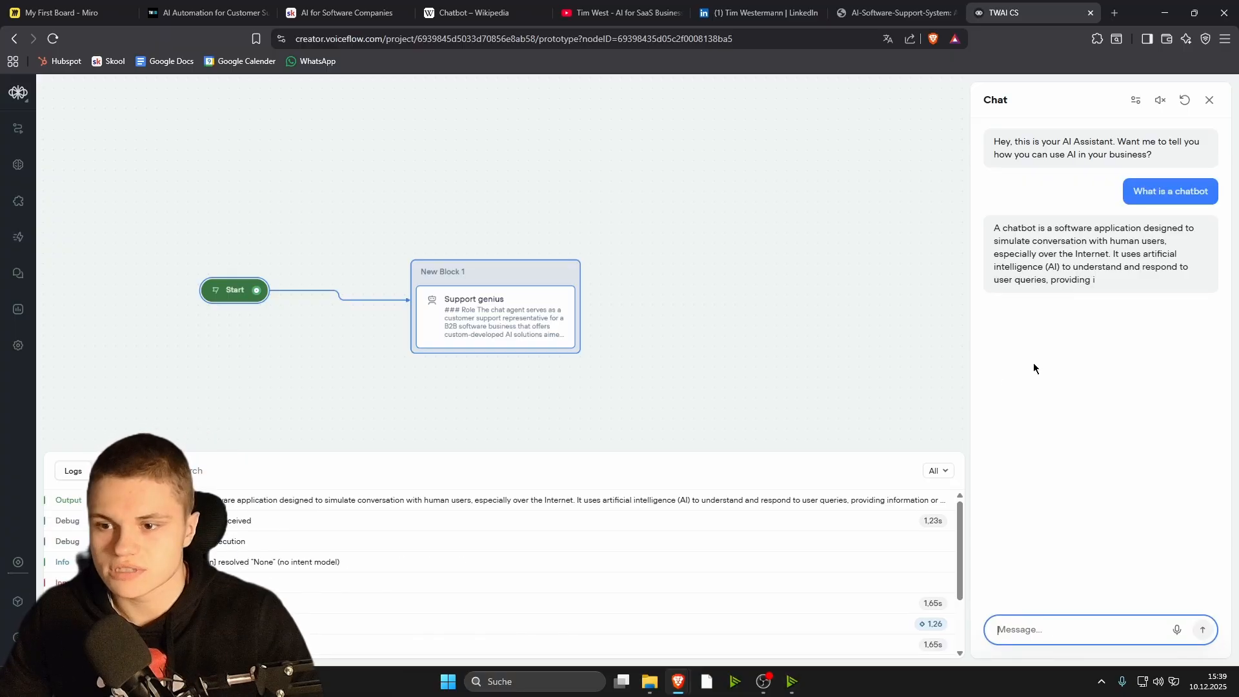
drag(995, 229, 1079, 334)
click(1092, 282)
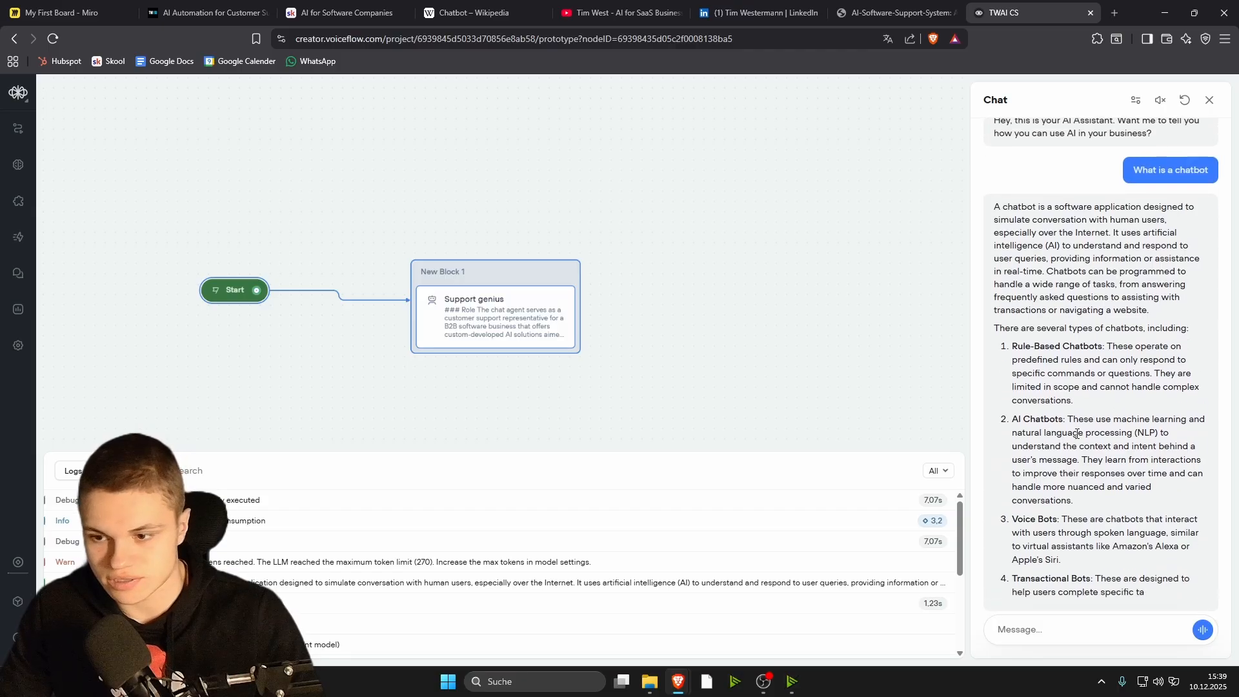
scroll(1074, 432, up, 1)
click(1210, 102)
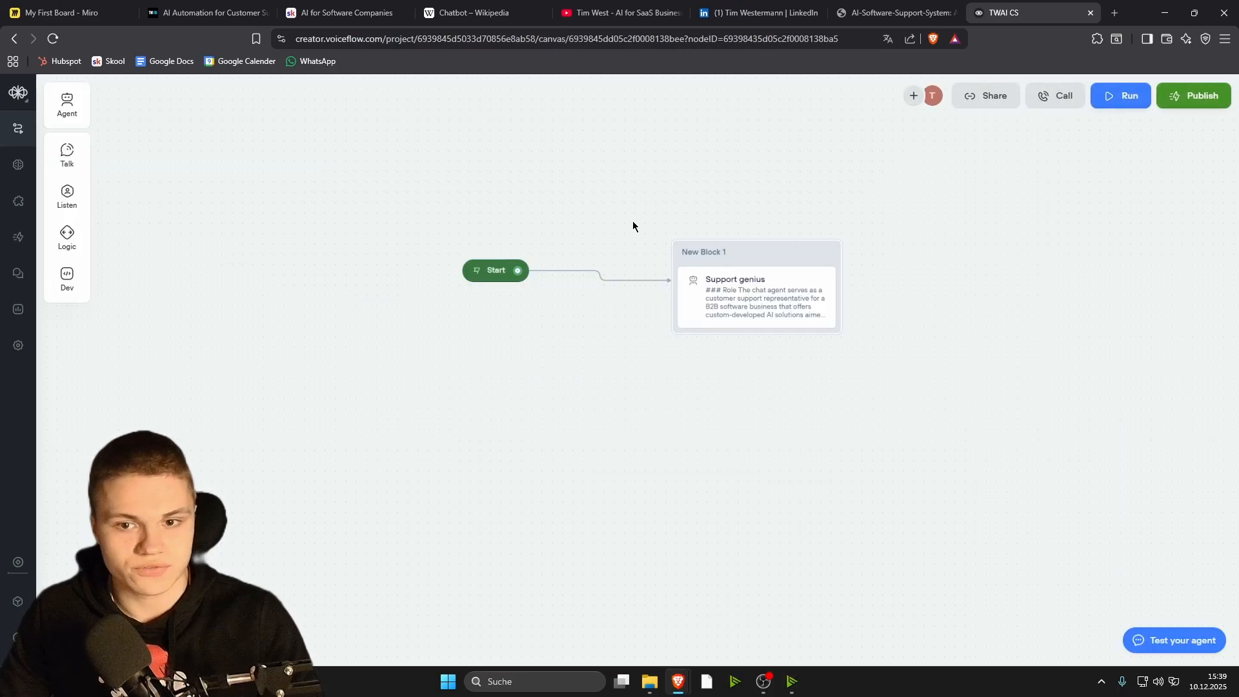
- Switch to the Miro board, move the blue arrow sticky note off the Step 3 description to between Steps 2 and 3, and return to Voiceflow
click(65, 13)
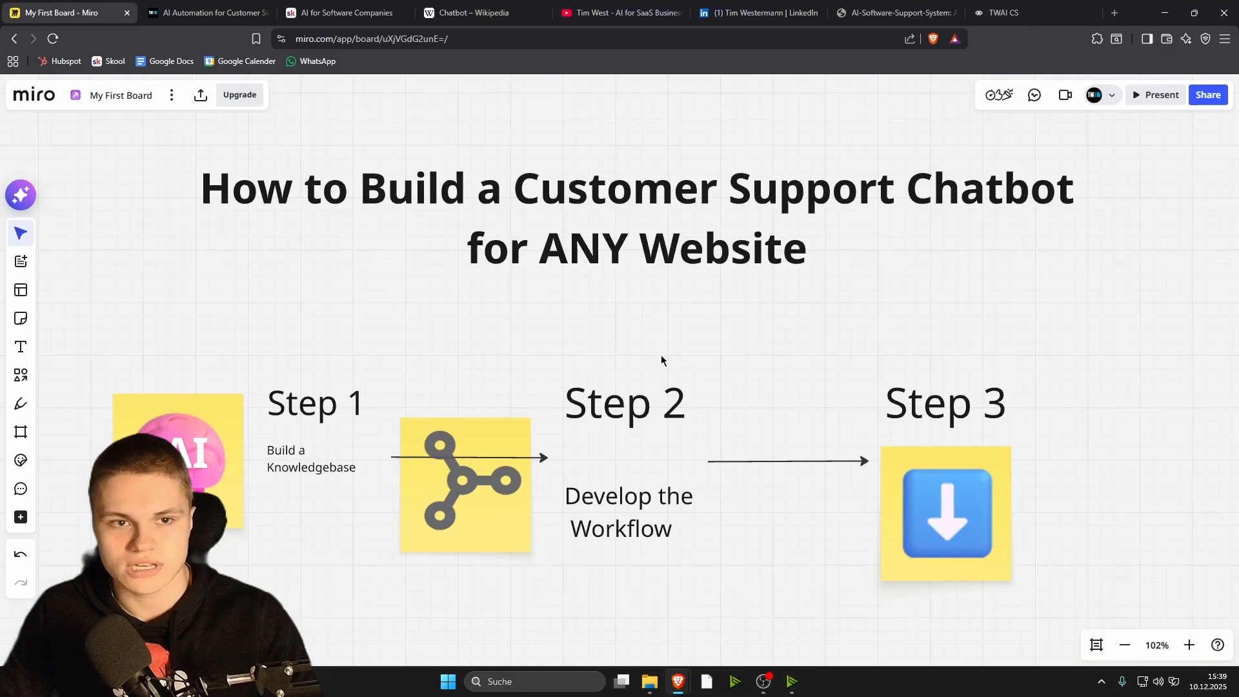
drag(877, 358, 773, 262)
drag(772, 262, 772, 260)
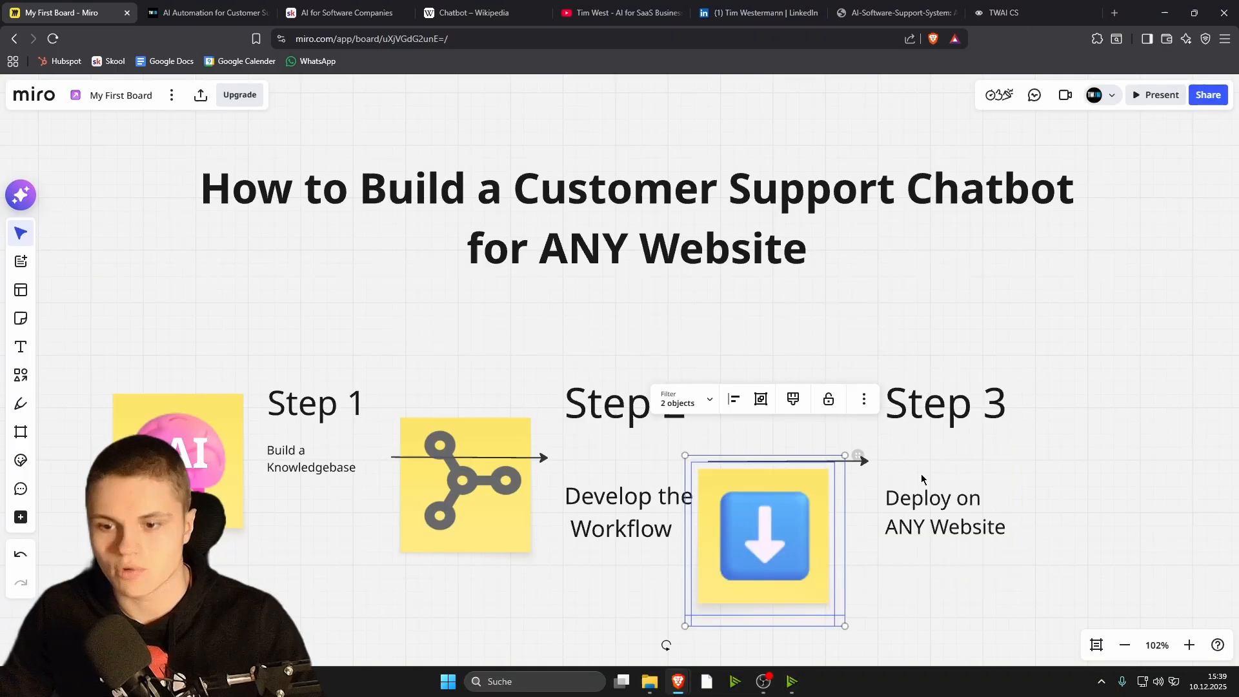
click(940, 577)
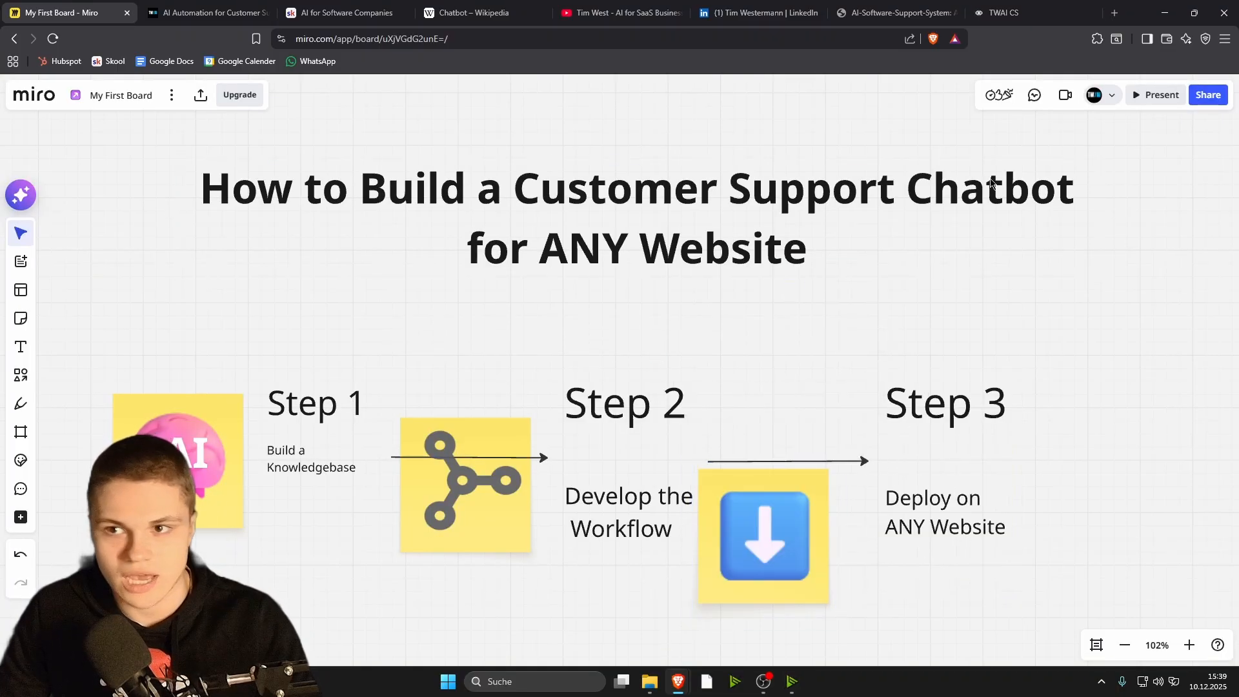
click(989, 5)
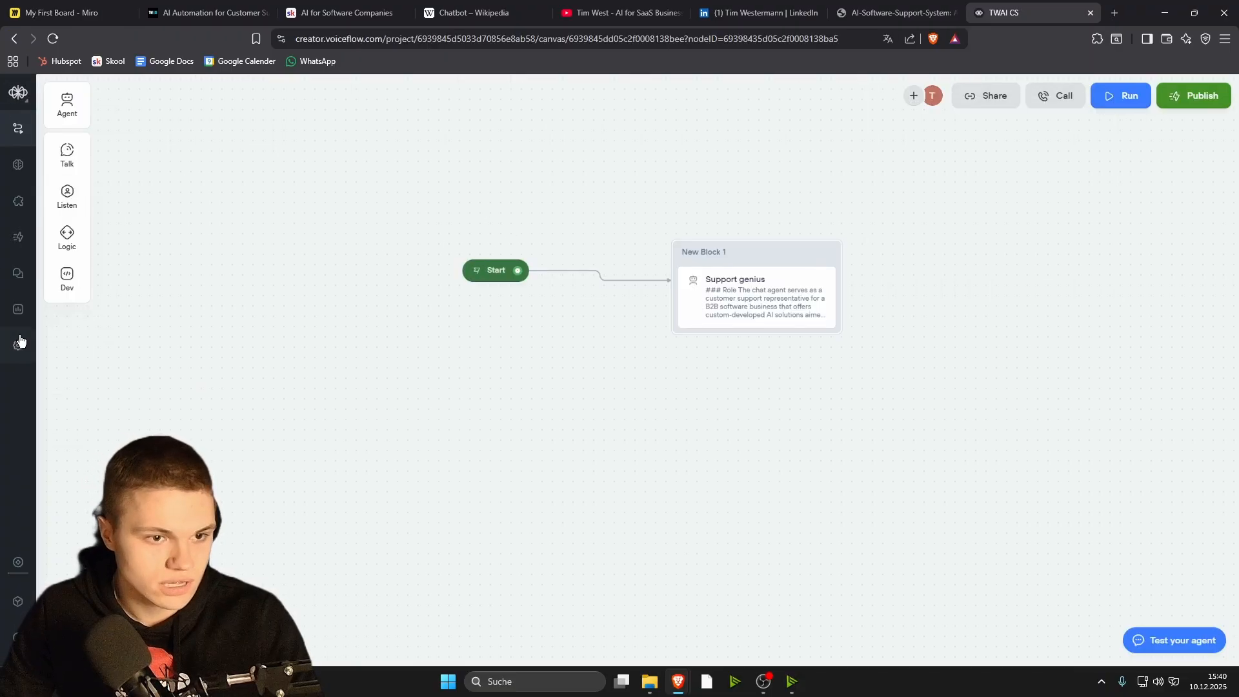
- Open the web chat widget's settings and review its modality and interface options
click(17, 207)
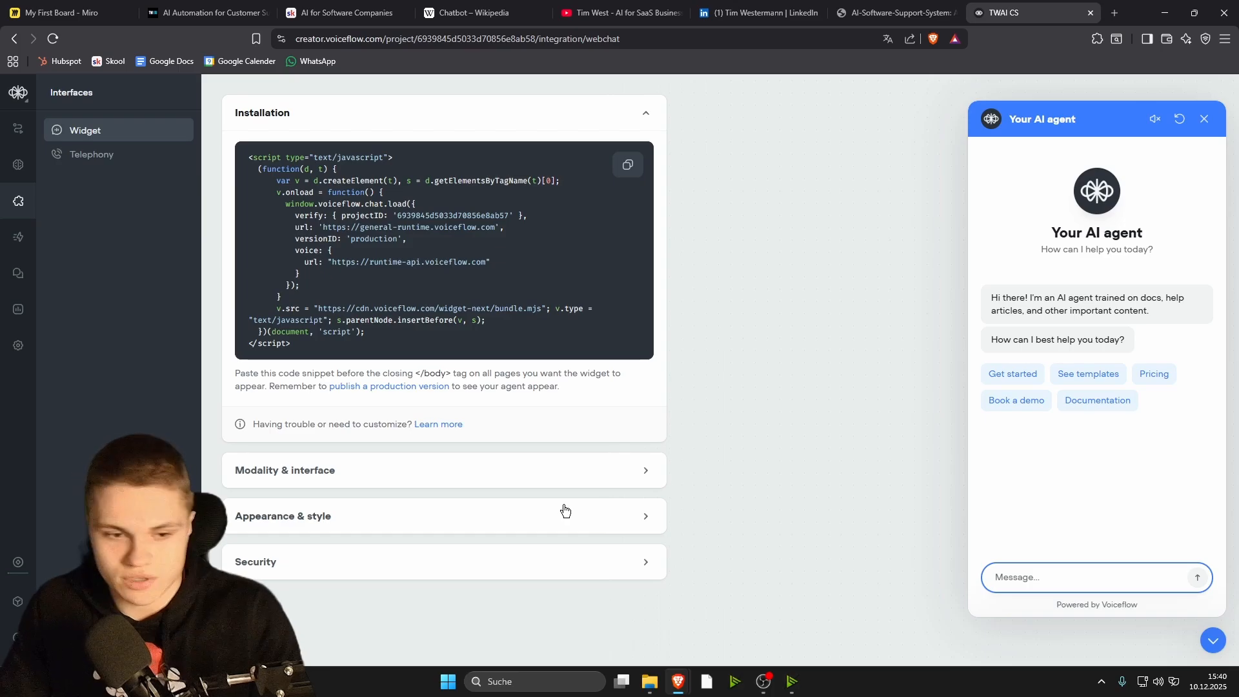
click(641, 470)
scroll(560, 458, down, 1)
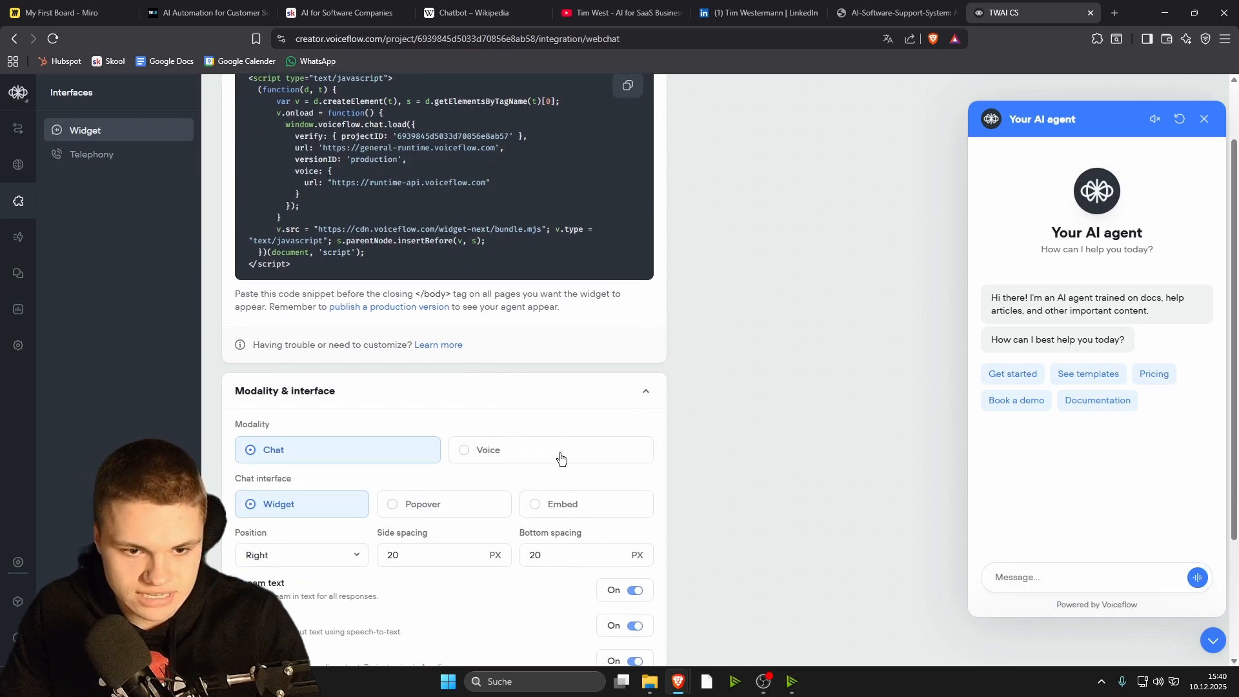
scroll(560, 458, down, 2)
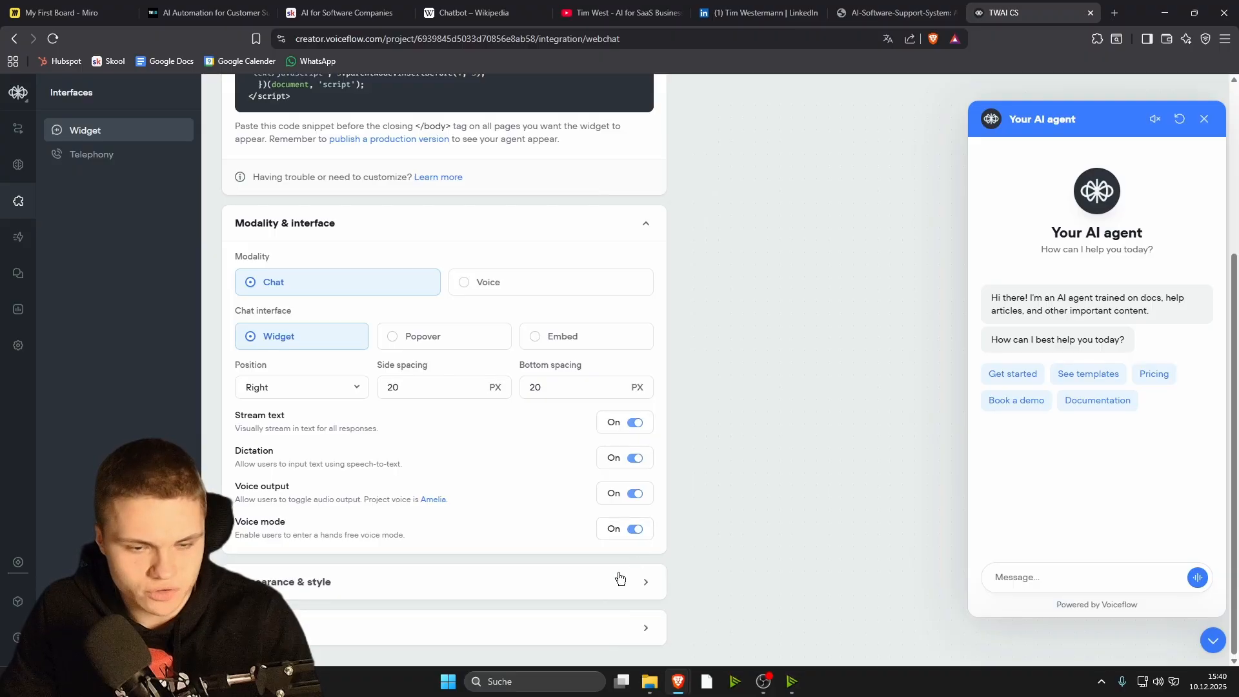
- Look over the colors on the twaisystems.com homepage and change the chat widget's primary color in Appearance & style to a bright green
click(645, 582)
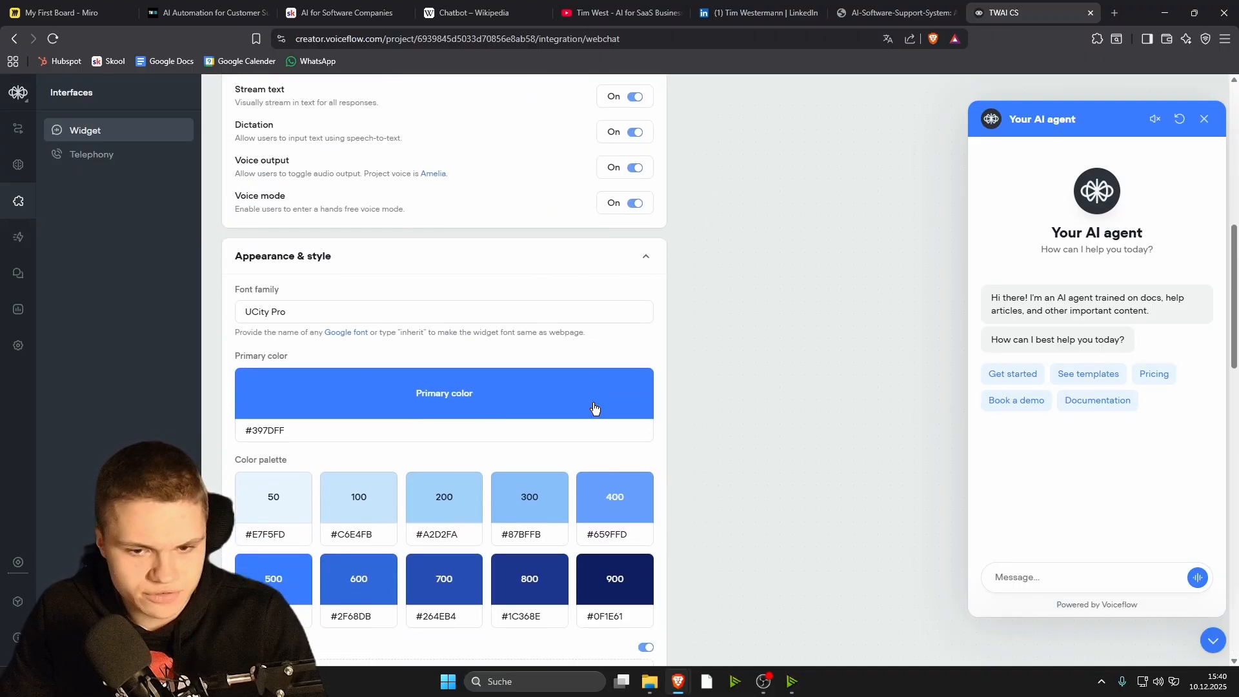
scroll(594, 407, down, 3)
click(499, 240)
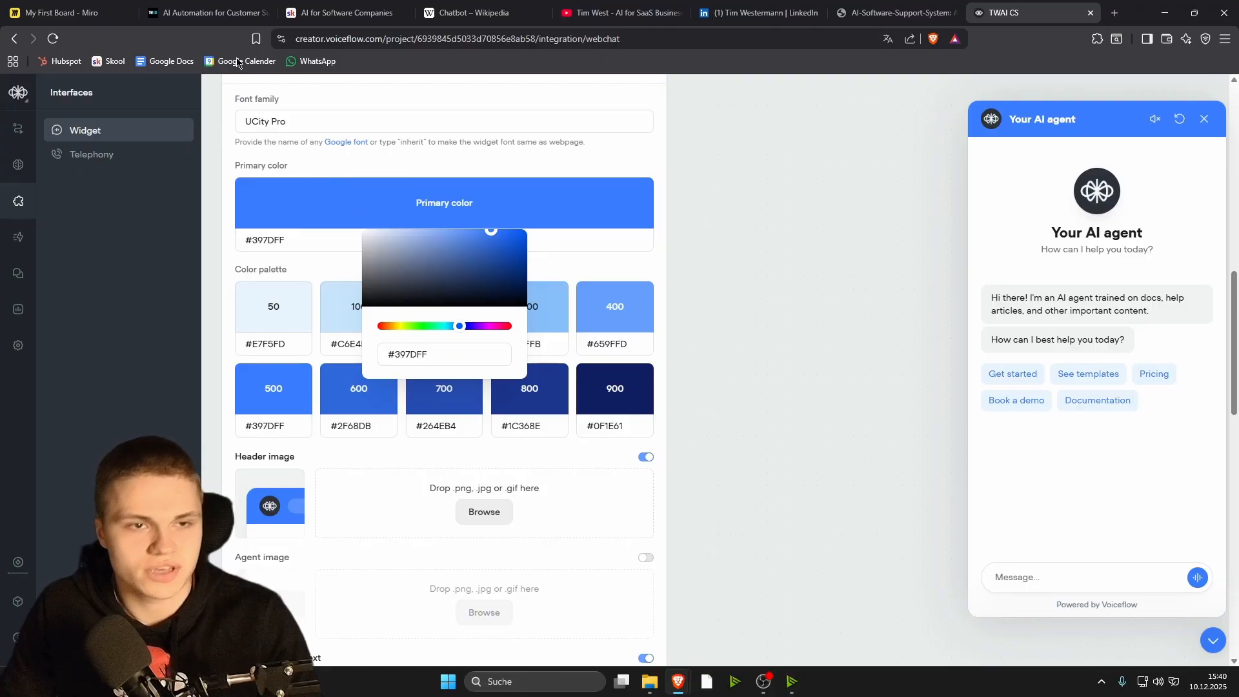
click(213, 12)
scroll(811, 439, down, 5)
scroll(812, 439, up, 5)
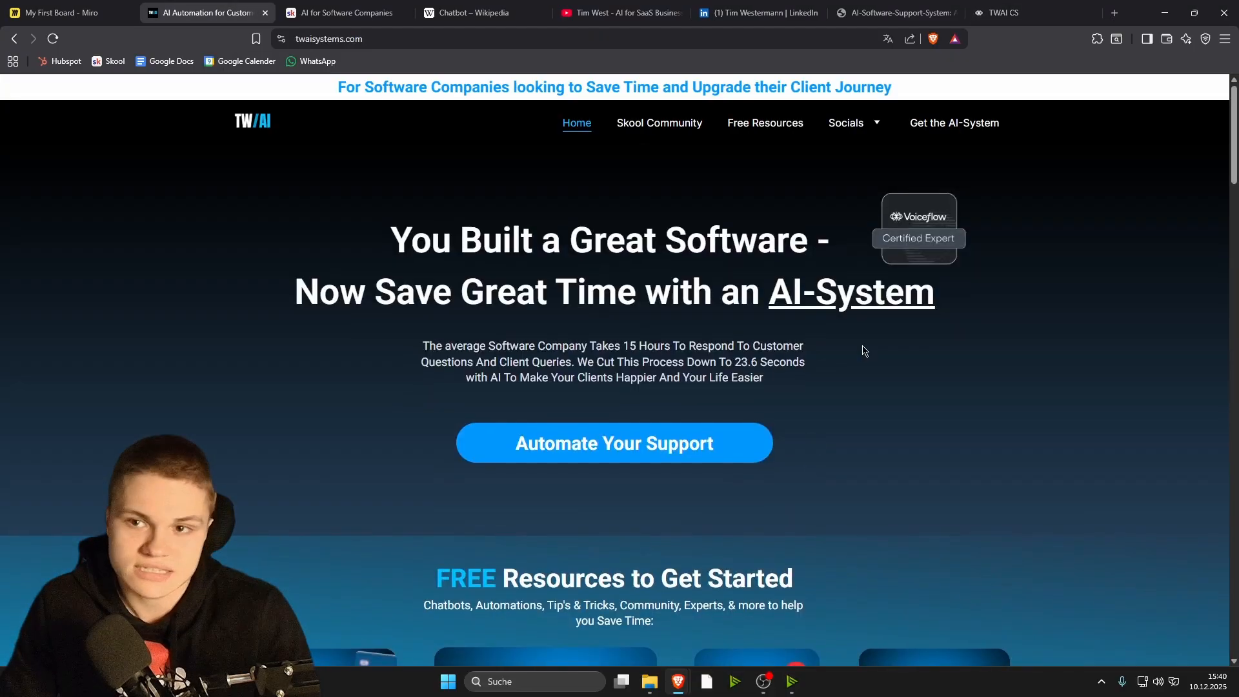
click(999, 12)
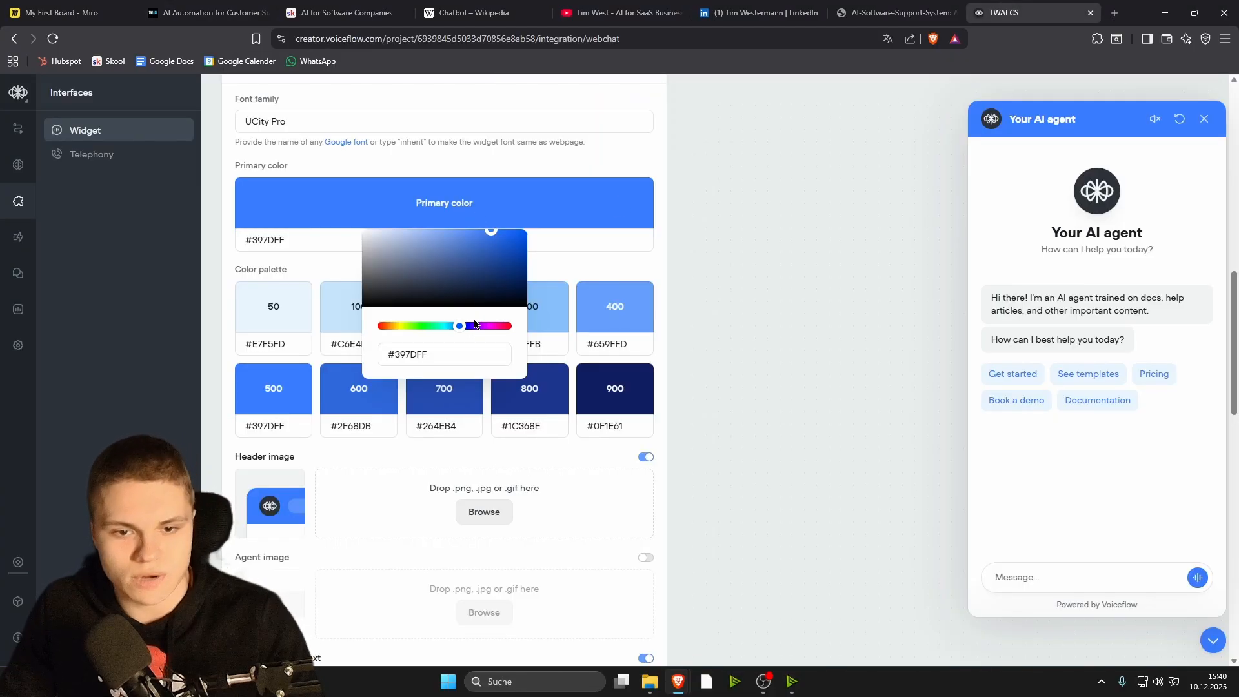
drag(461, 324, 394, 353)
click(428, 354)
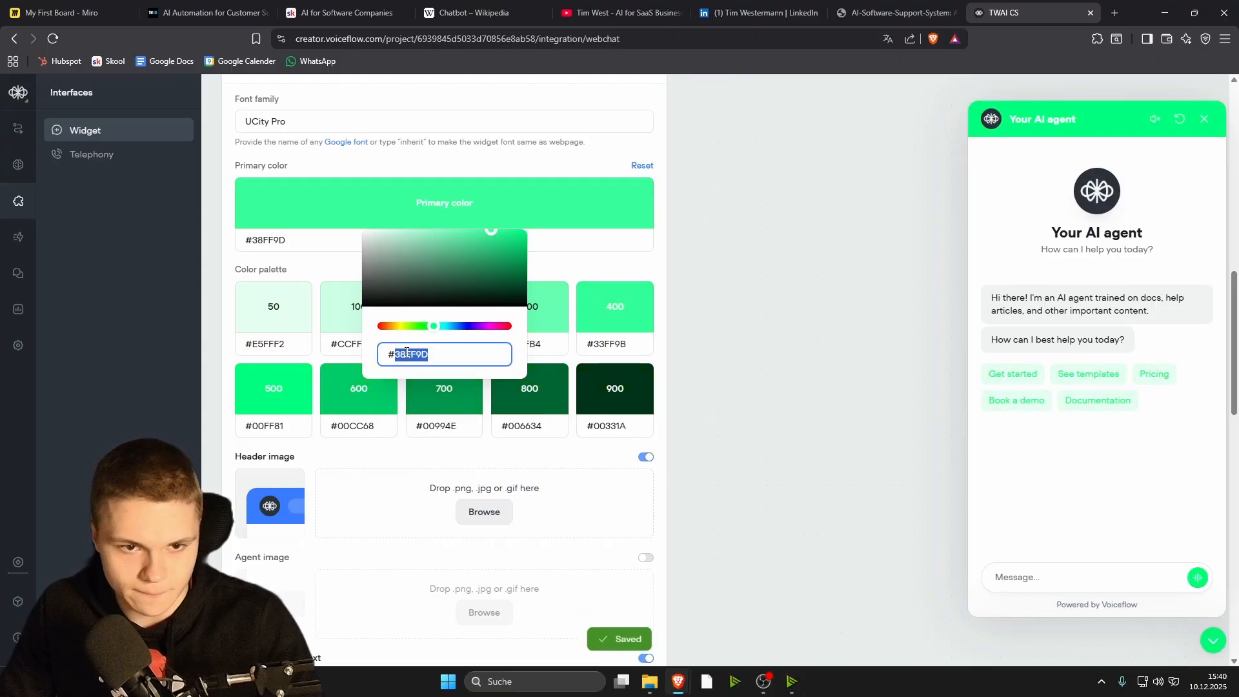
click(374, 341)
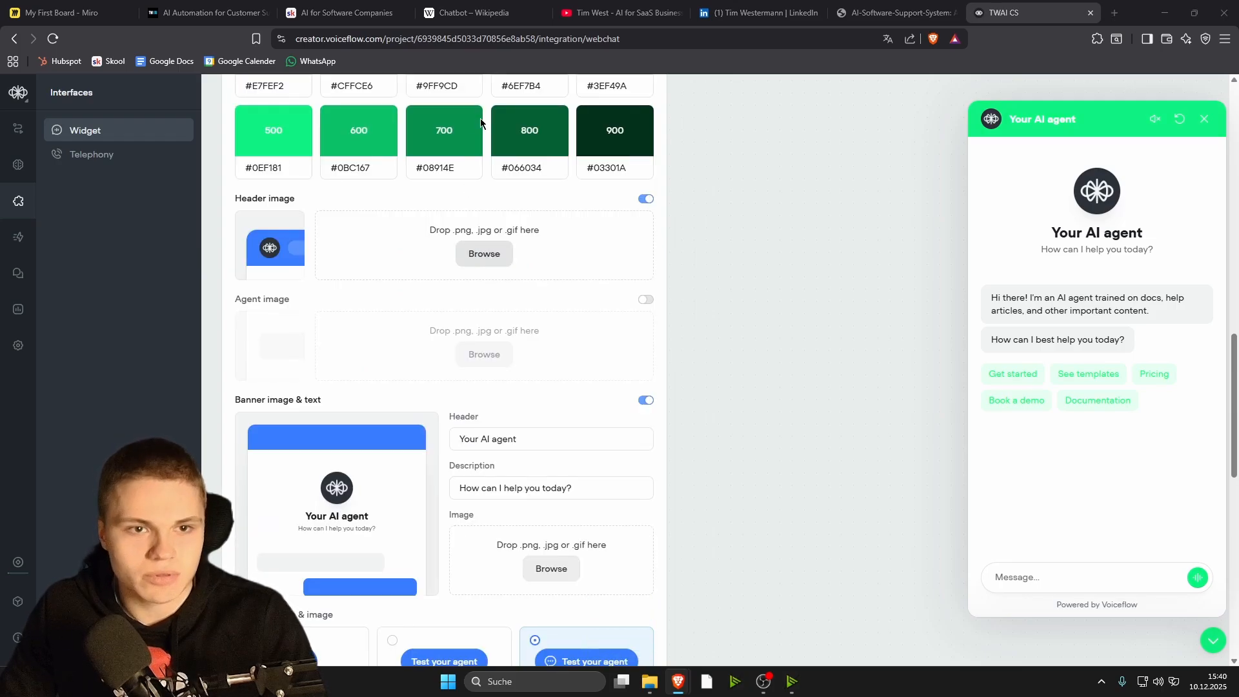
click(485, 255)
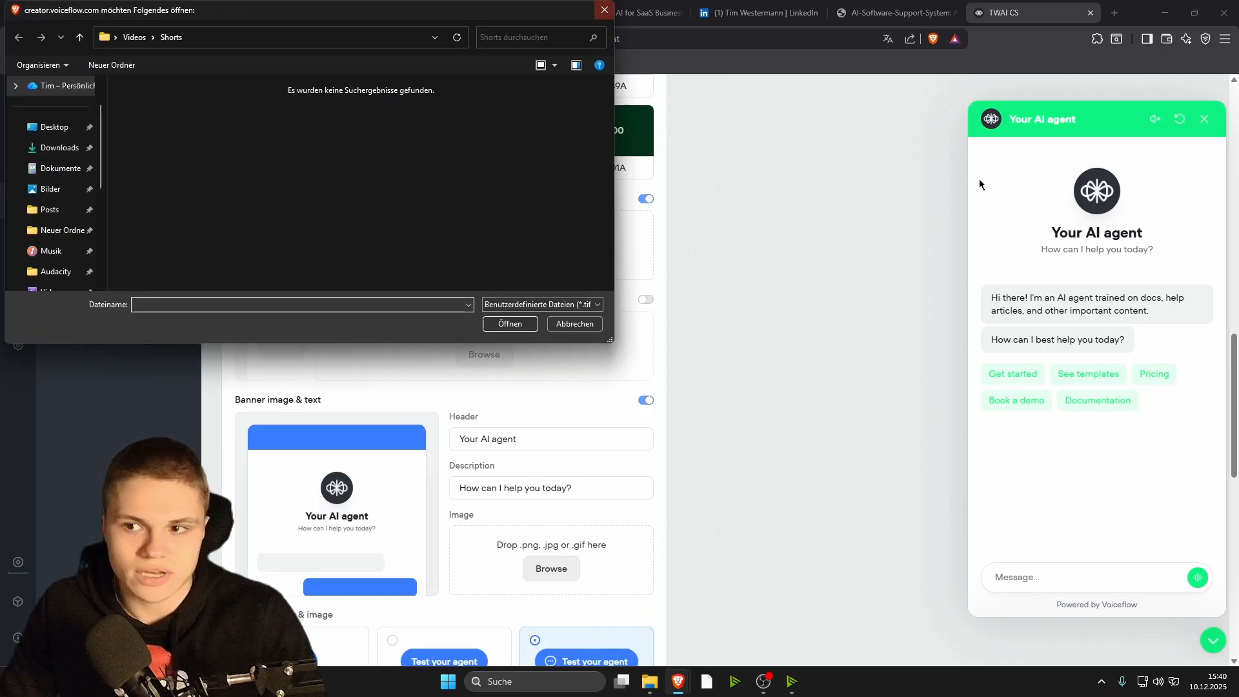
click(605, 10)
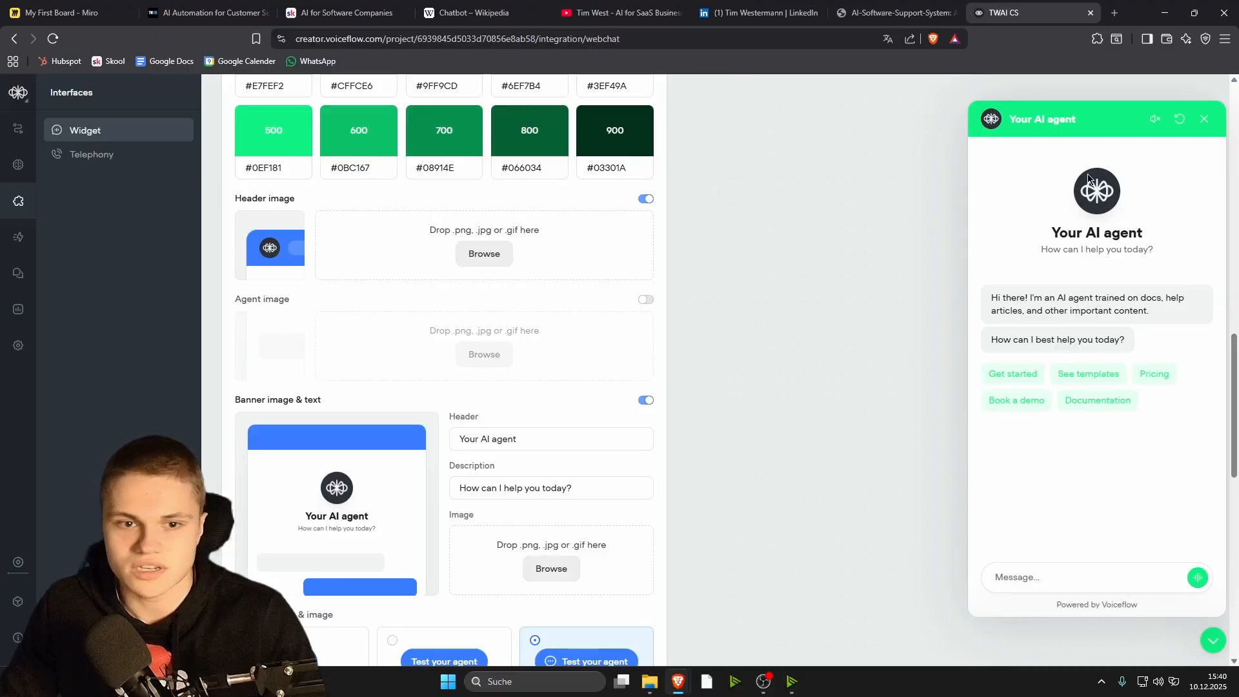
click(646, 200)
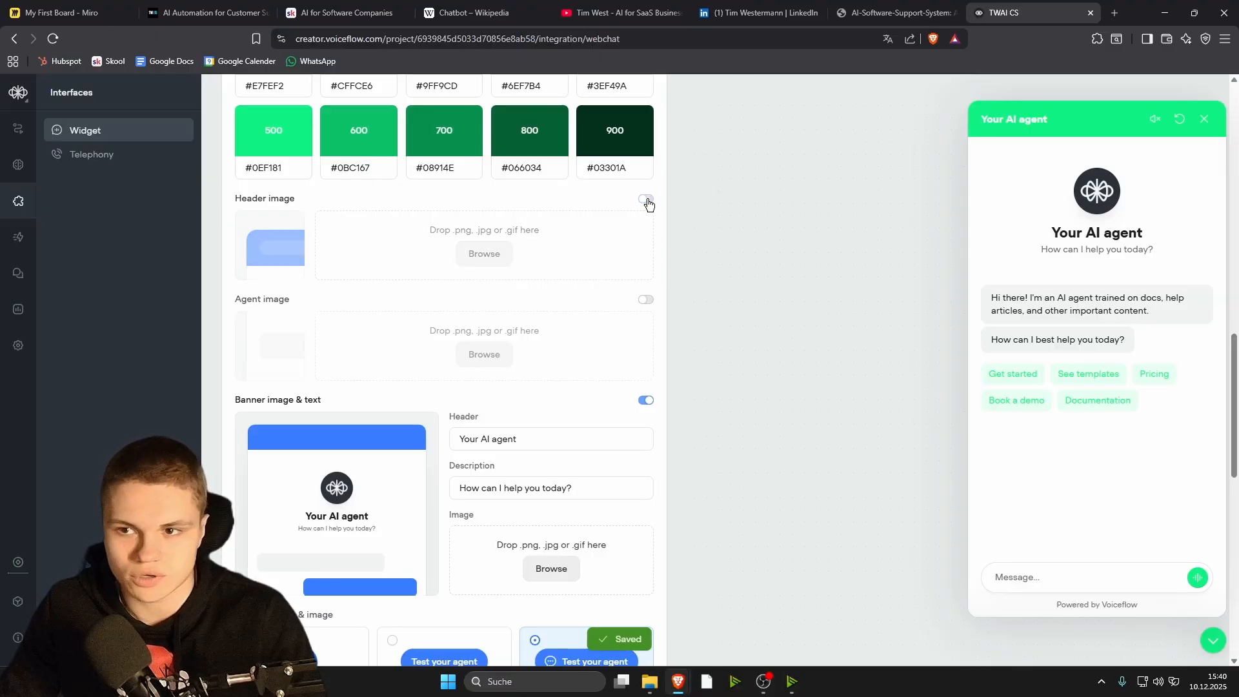
click(646, 199)
- Replace the widget's banner header text with "TWAI Agent" and check it in the chat preview
scroll(620, 226, down, 2)
drag(536, 313, 451, 314)
key(BackSpace)
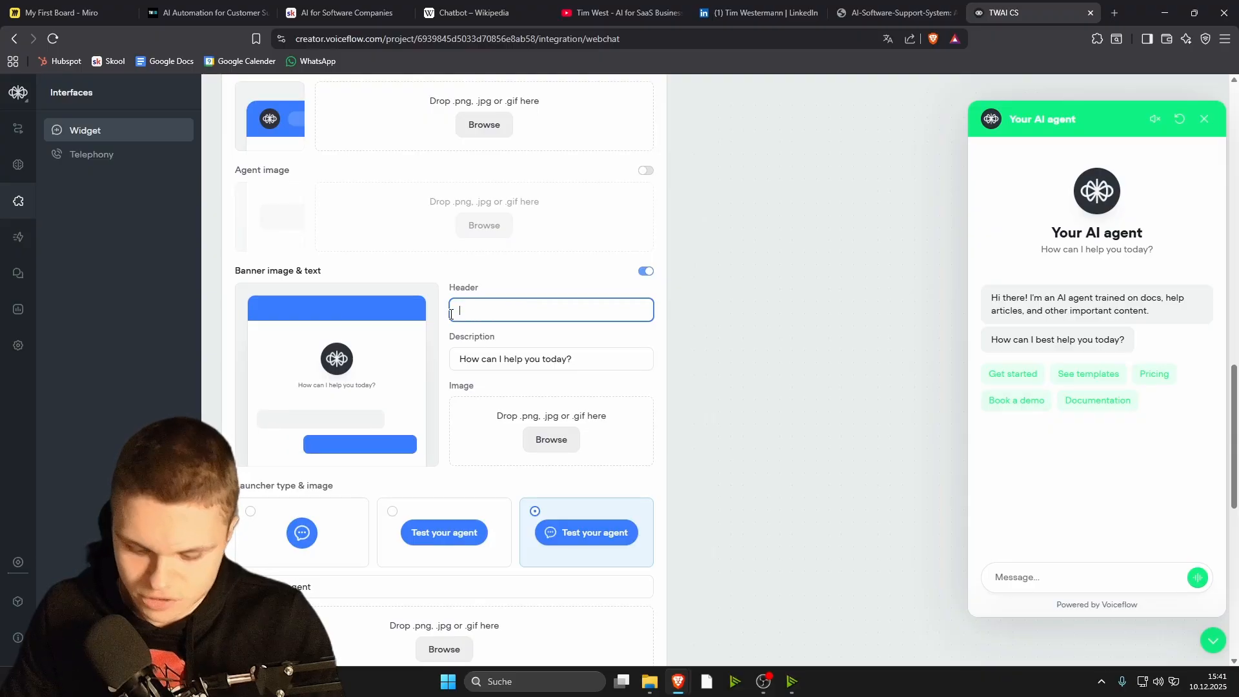
text(TWAI Agent)
click(801, 279)
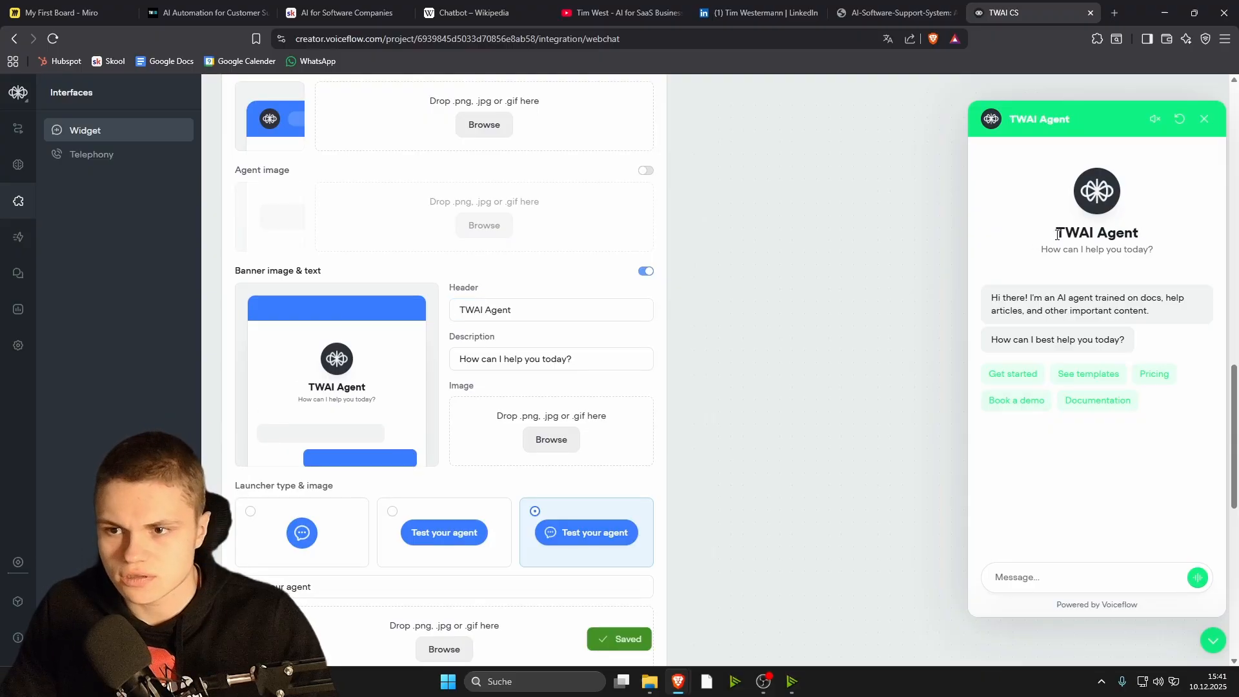
triple_click(1057, 234)
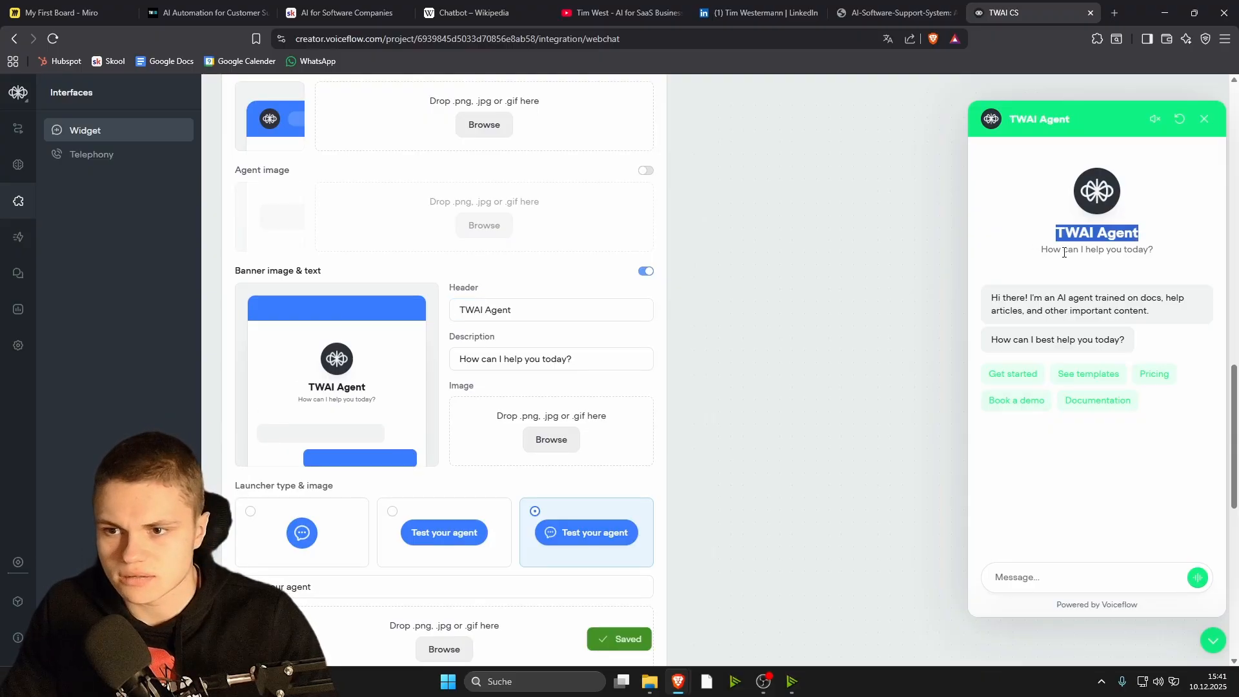
triple_click(587, 358)
click(541, 358)
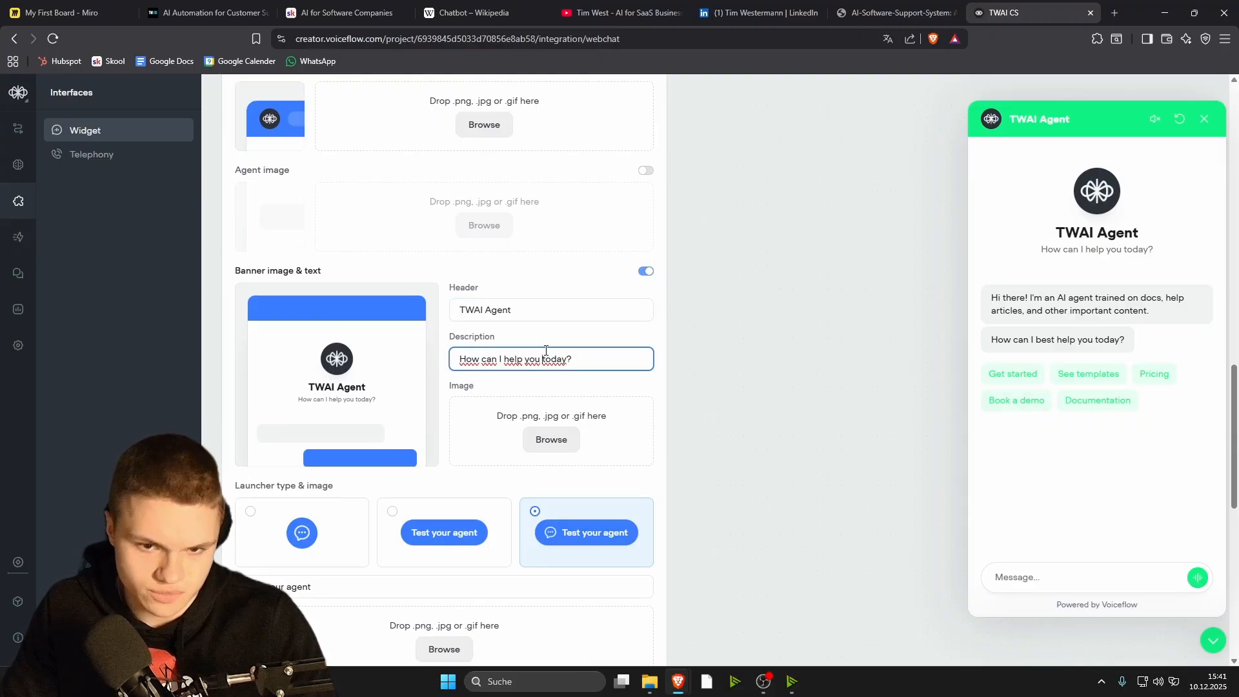
- Collapse the chat preview, try the icon-only launcher type, and switch back to the launcher with icon and label
scroll(541, 358, down, 3)
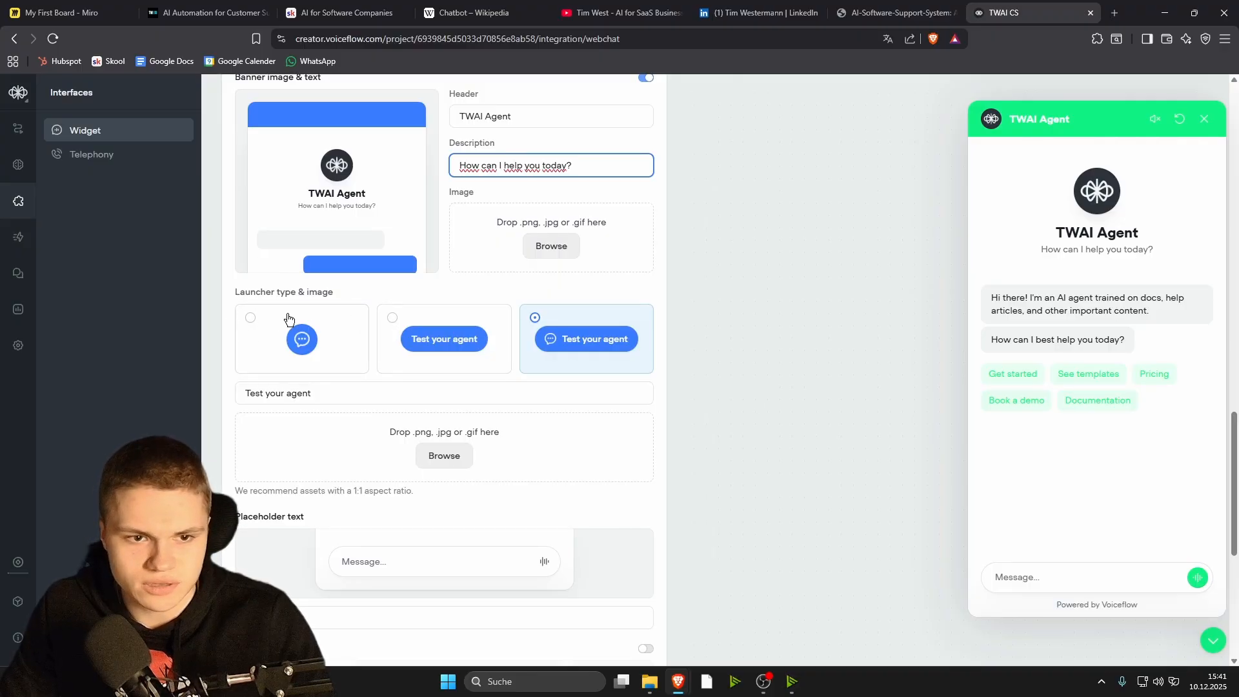
click(1205, 641)
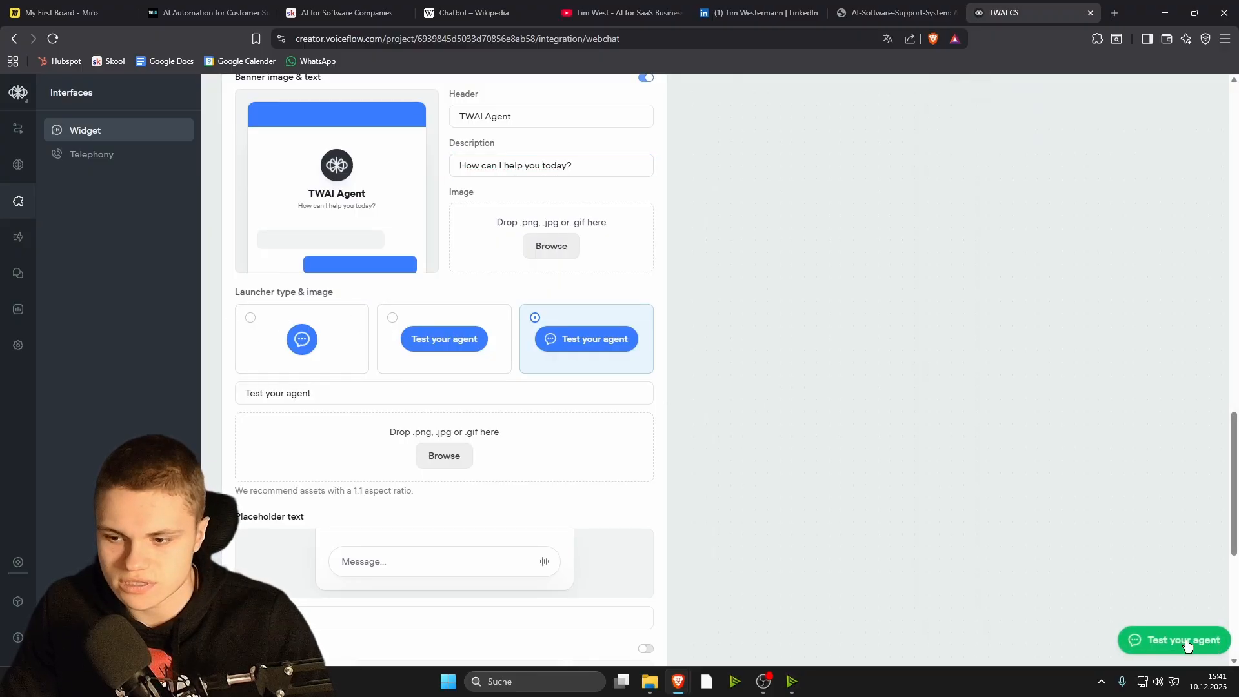
click(251, 318)
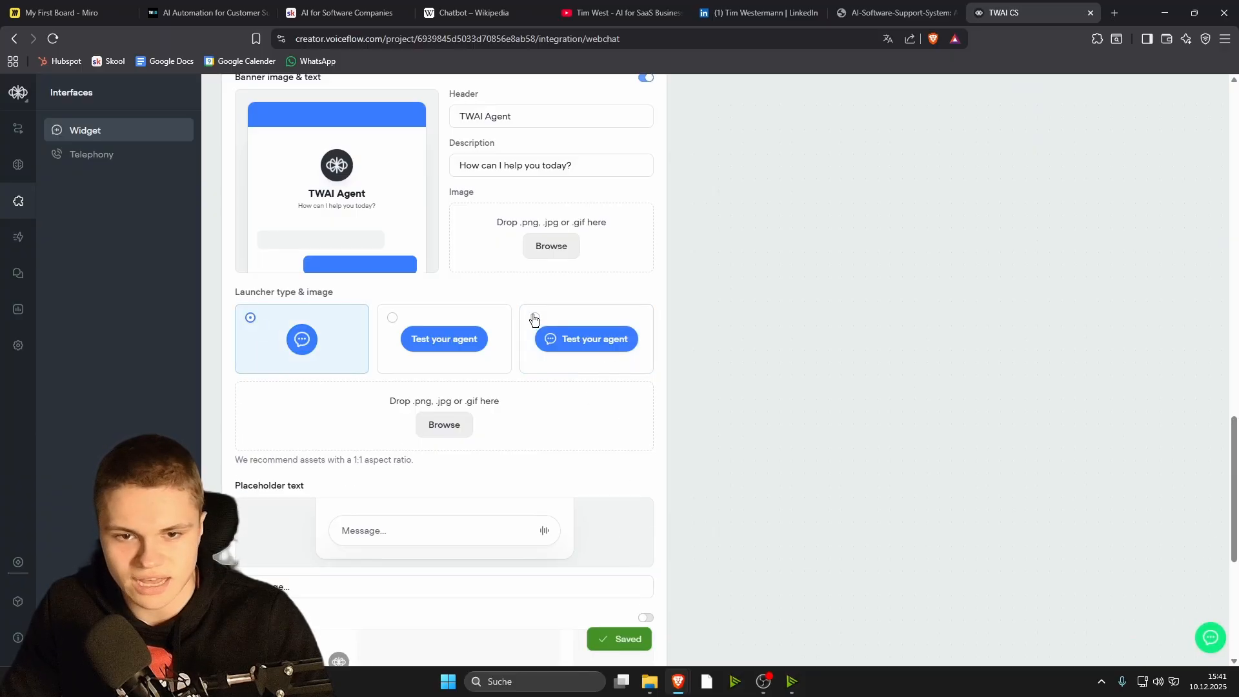
click(535, 318)
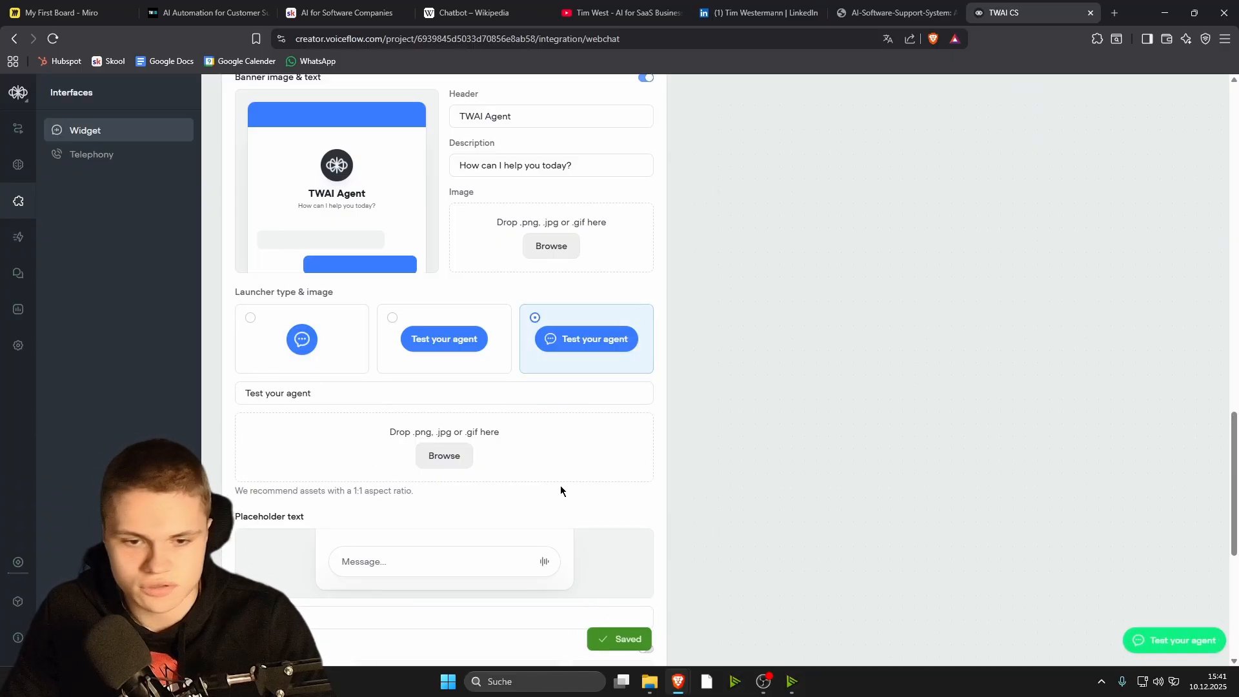
- Turn on the widget's AI disclaimer
scroll(560, 486, down, 4)
scroll(446, 371, down, 1)
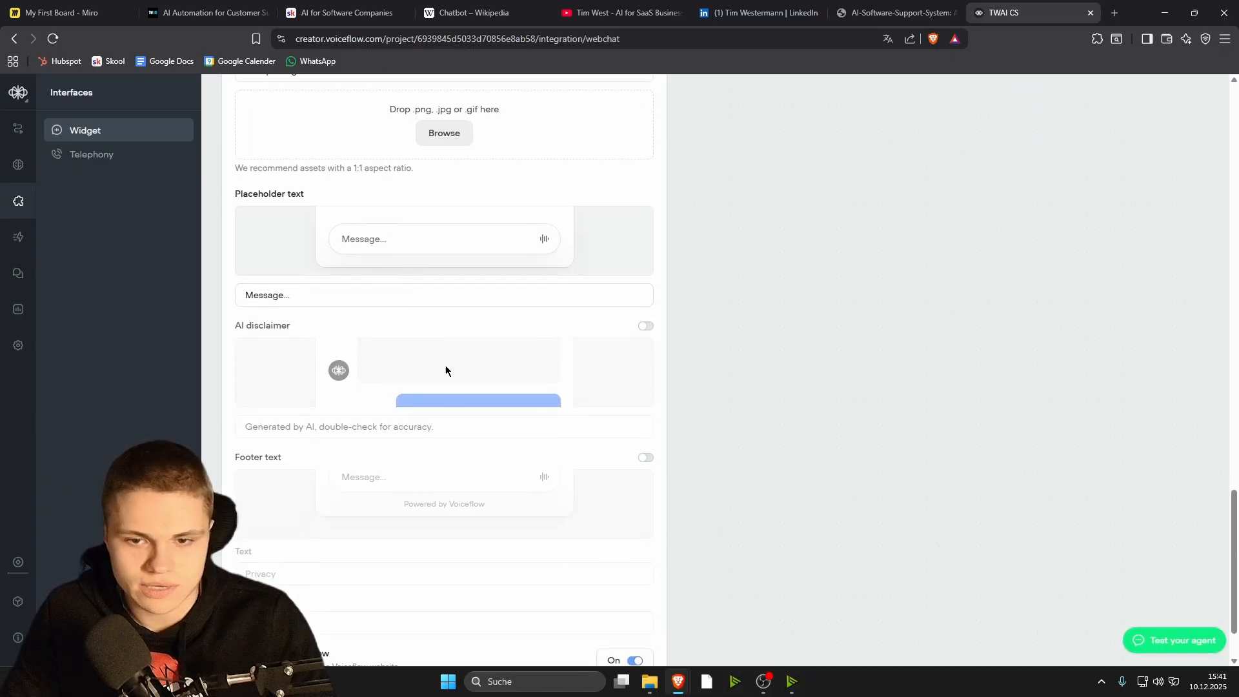
click(644, 332)
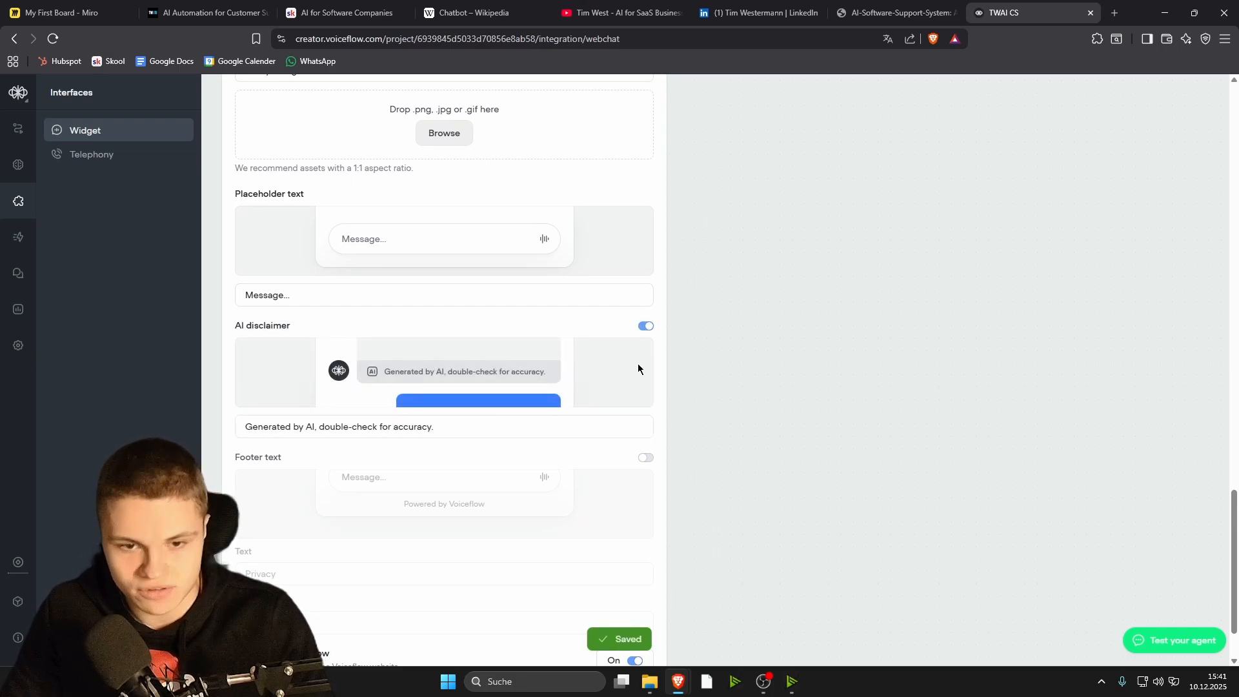
- Enable the widget's footer text and turn off the Powered by Voiceflow link, checking the result in the chat preview
scroll(599, 413, down, 1)
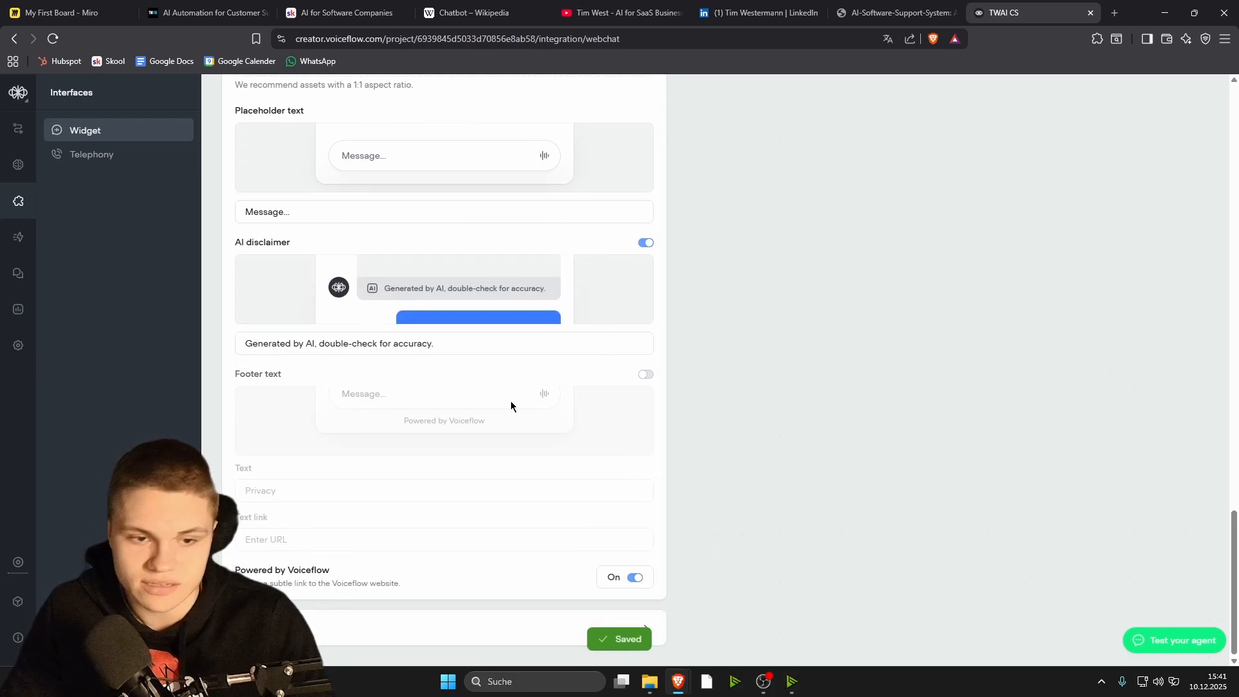
click(647, 377)
click(292, 491)
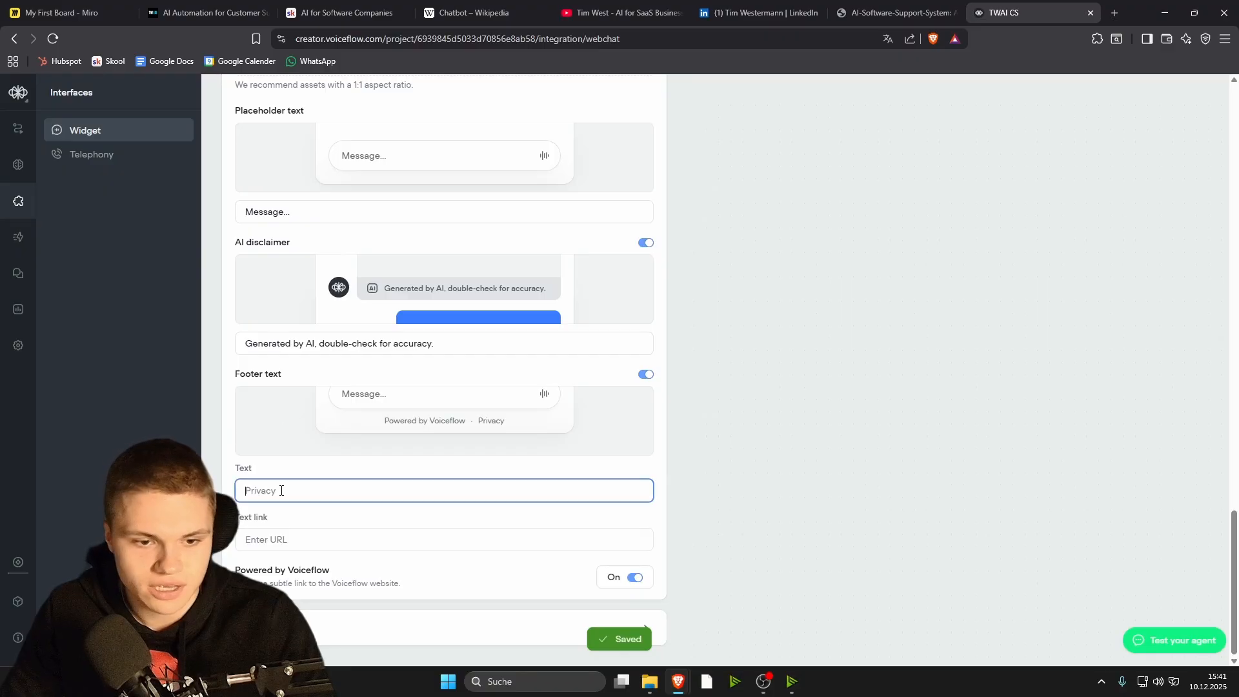
click(357, 523)
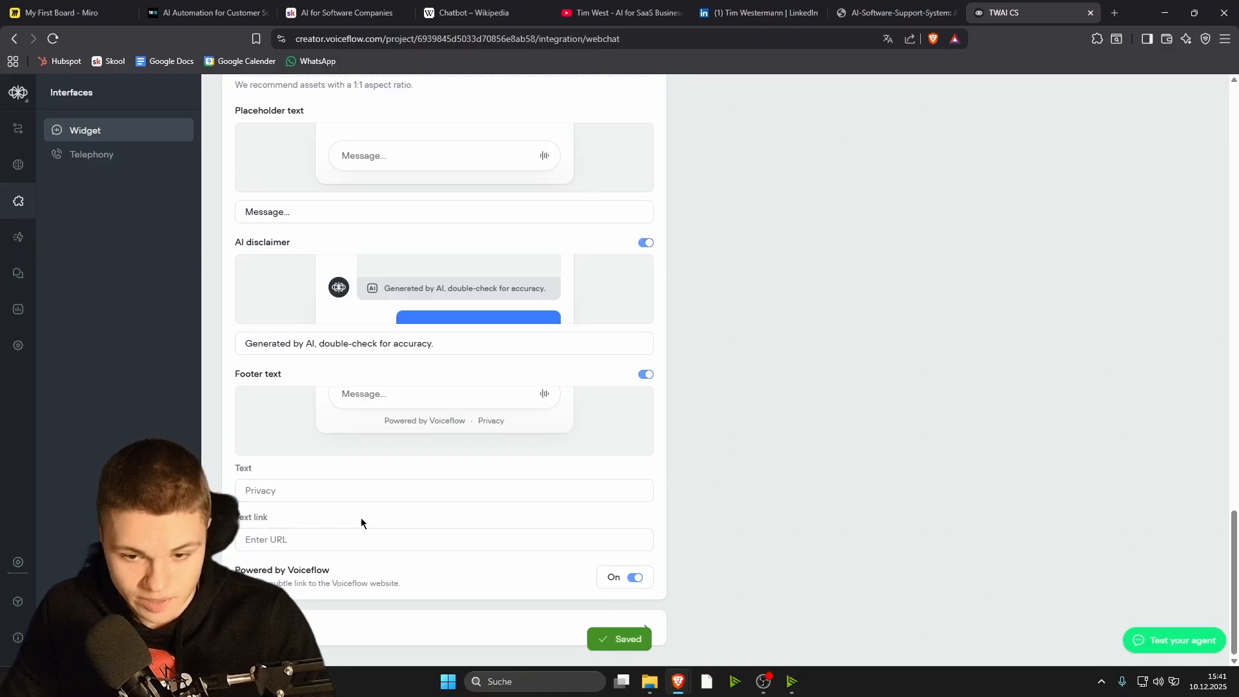
click(637, 578)
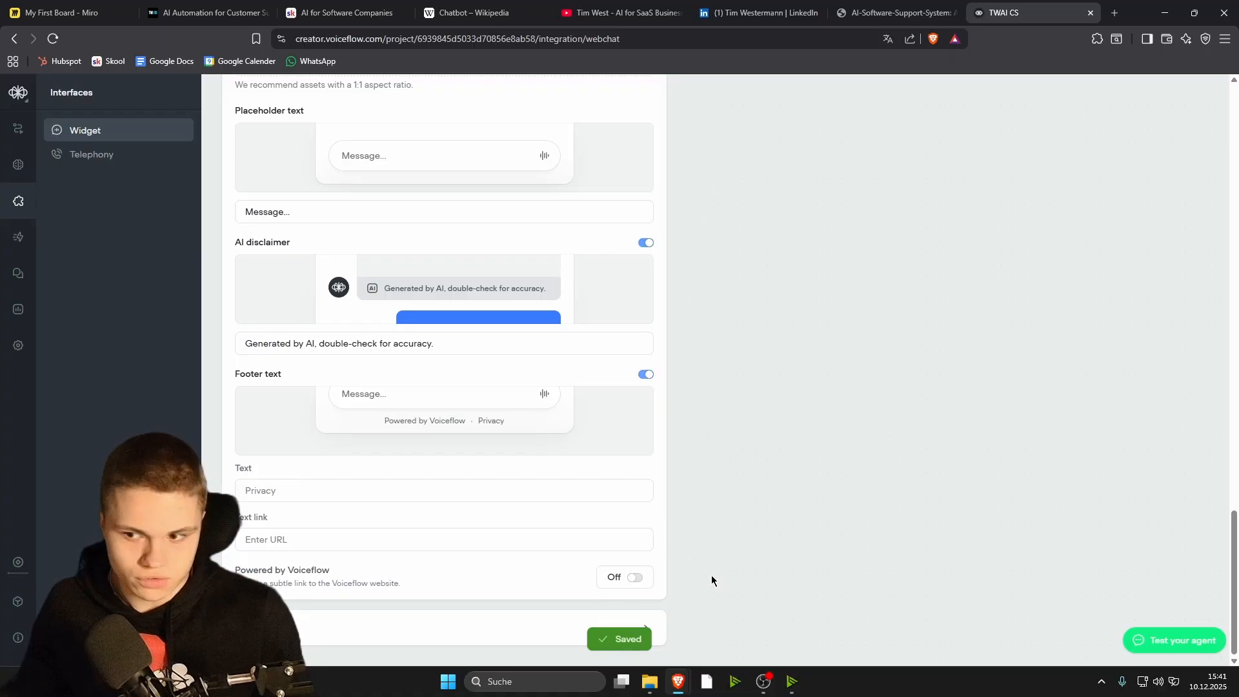
click(1145, 639)
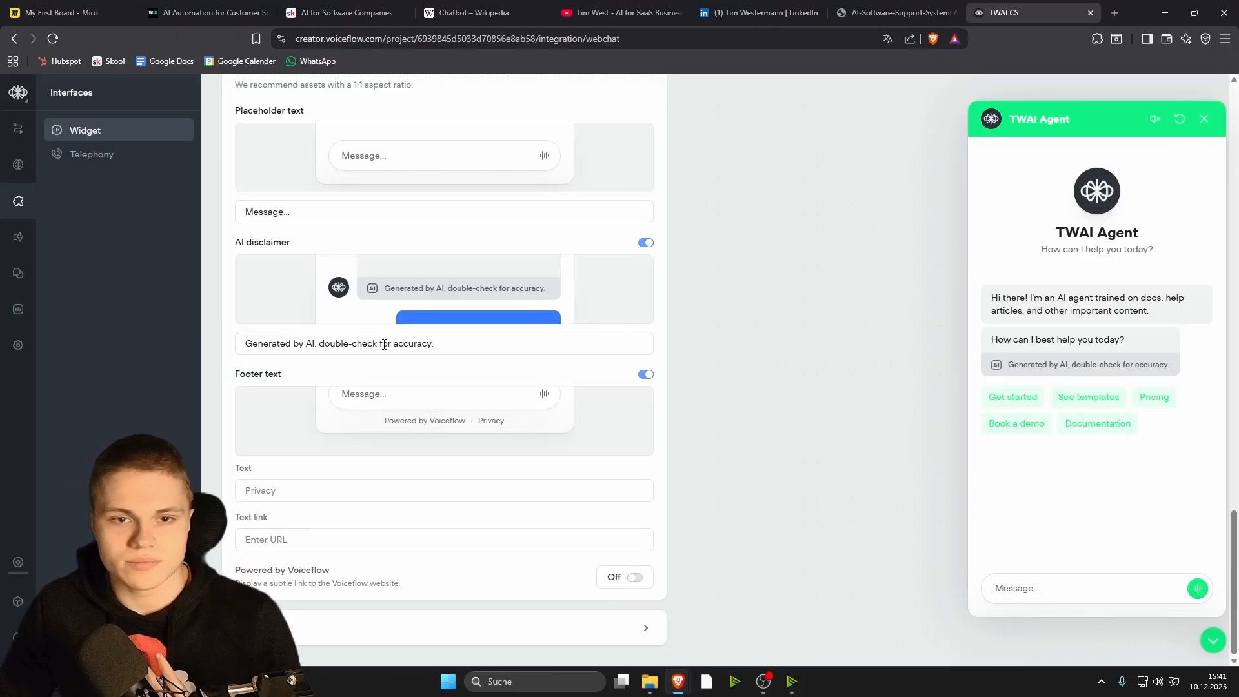
- Copy the widget's installation script
scroll(451, 379, up, 10)
scroll(451, 374, up, 10)
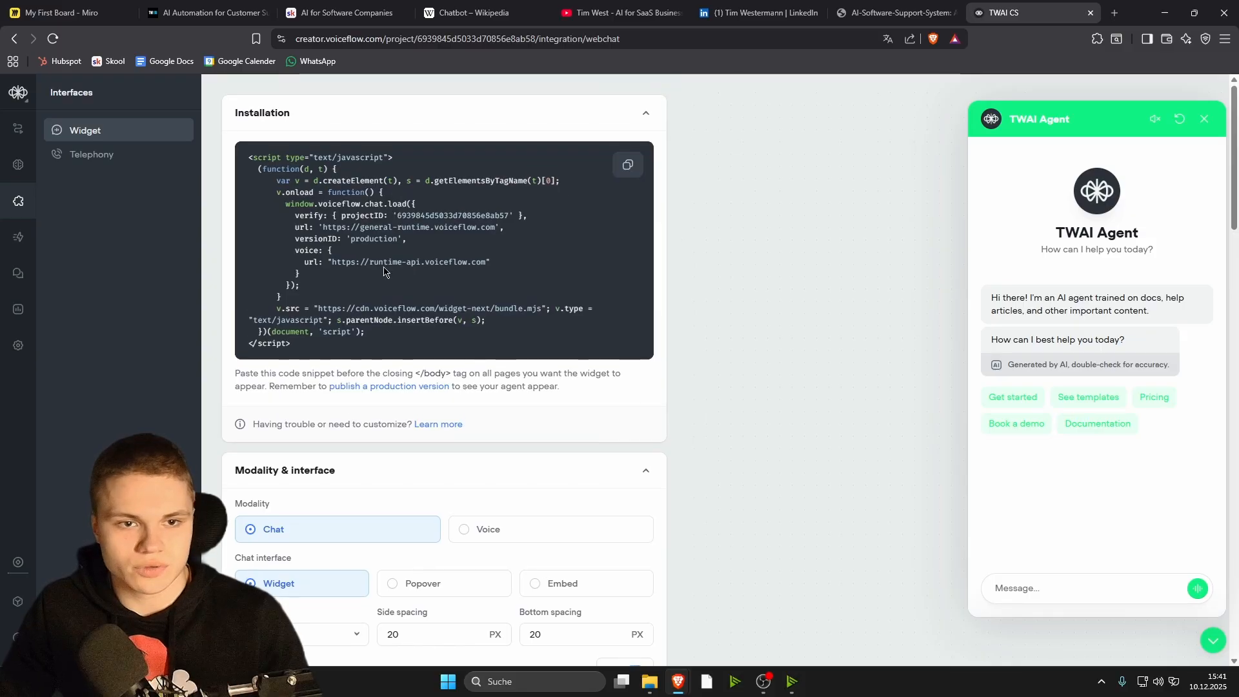
click(631, 169)
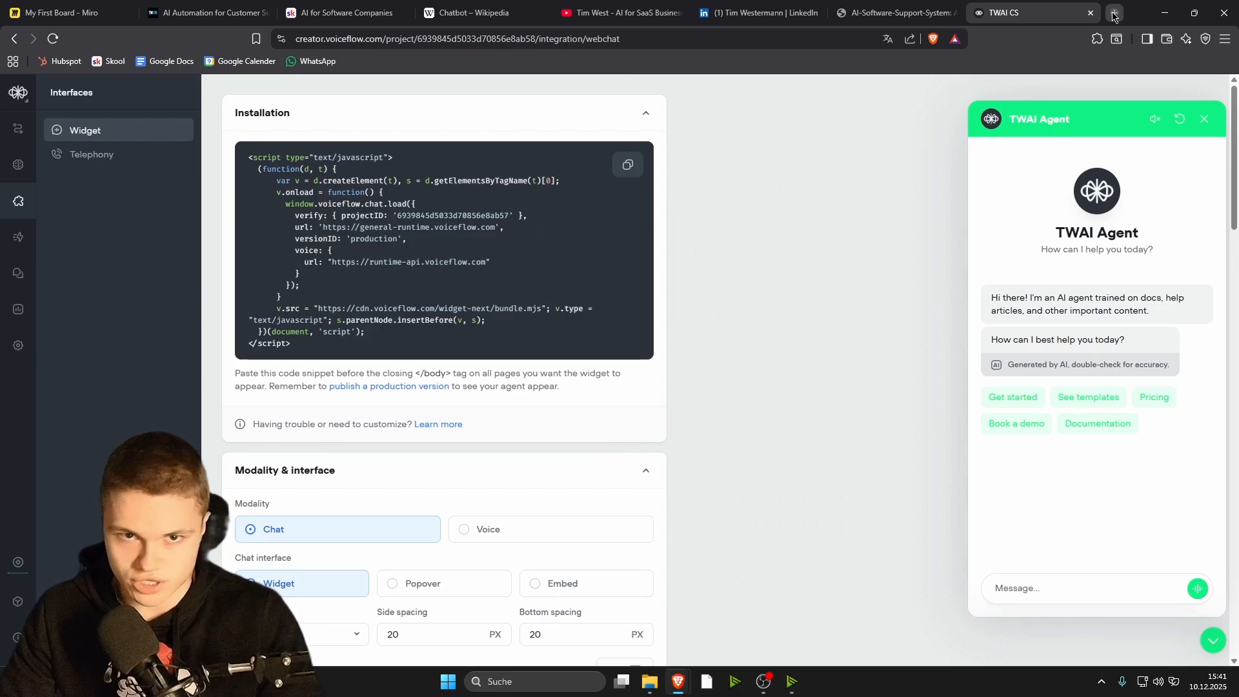
- Open a new Google Sites website in a separate browser tab and delete its header section
click(1115, 13)
text(google sites)
key(Return)
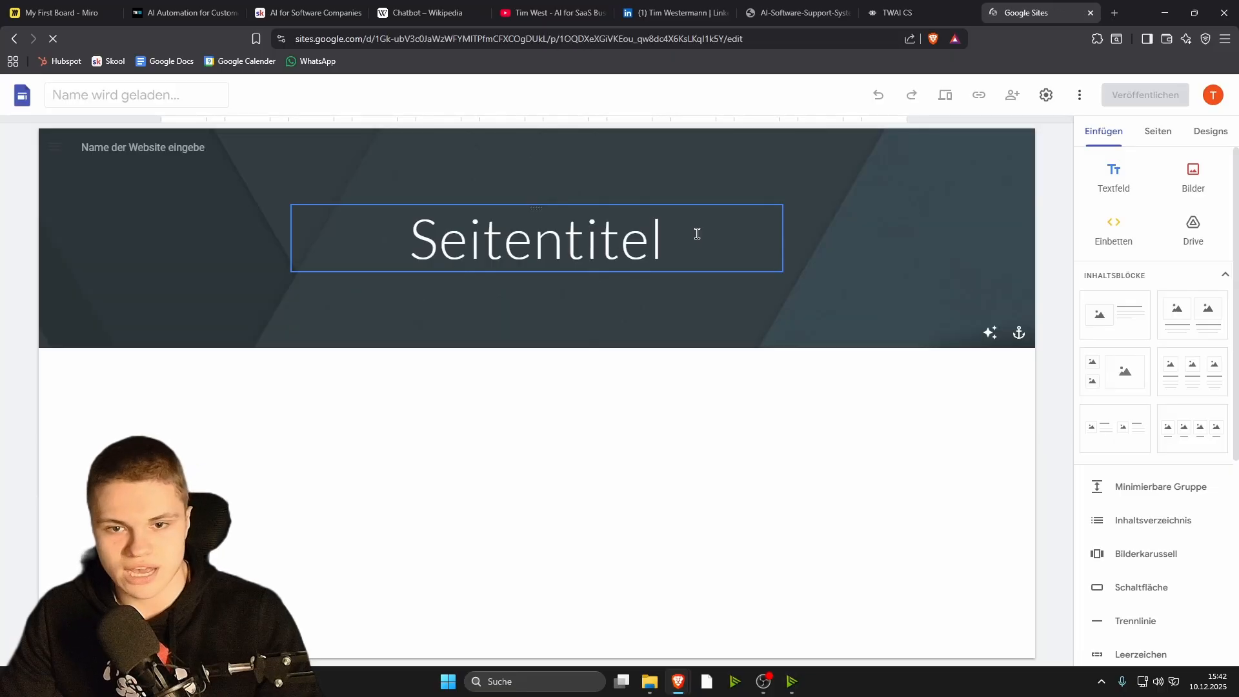
click(22, 238)
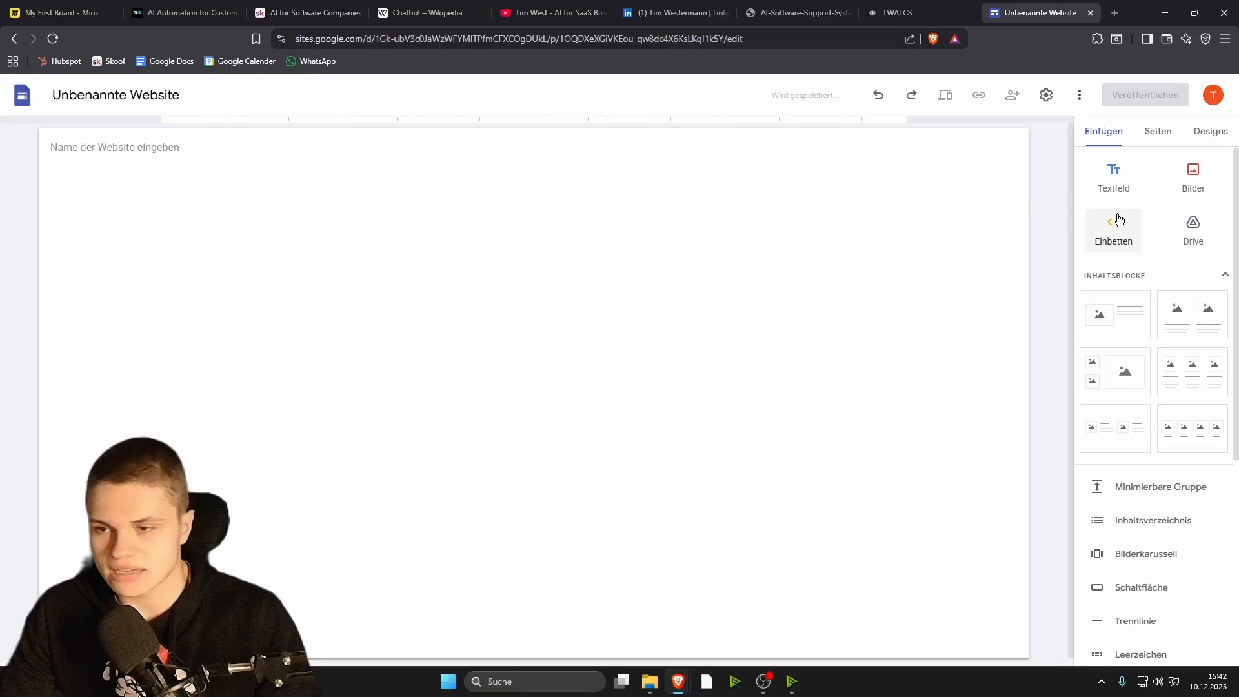
- Embed the copied widget script as code on the page and widen the embed to the full content width
click(1116, 229)
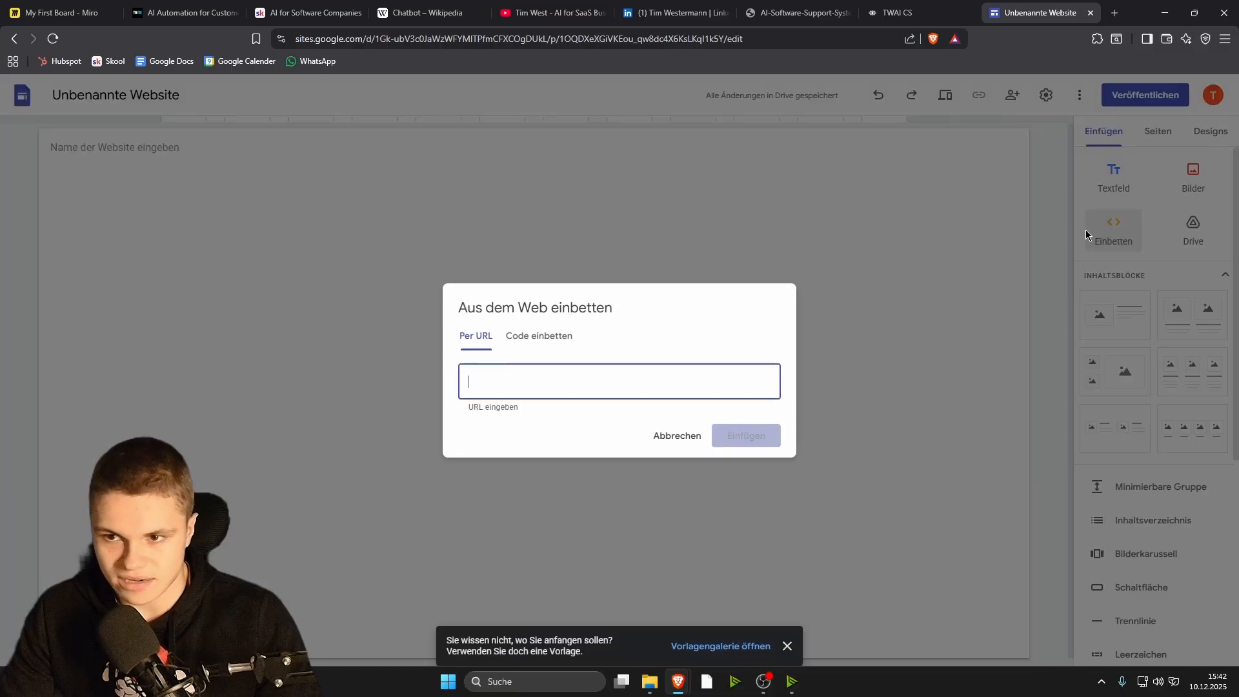
click(559, 336)
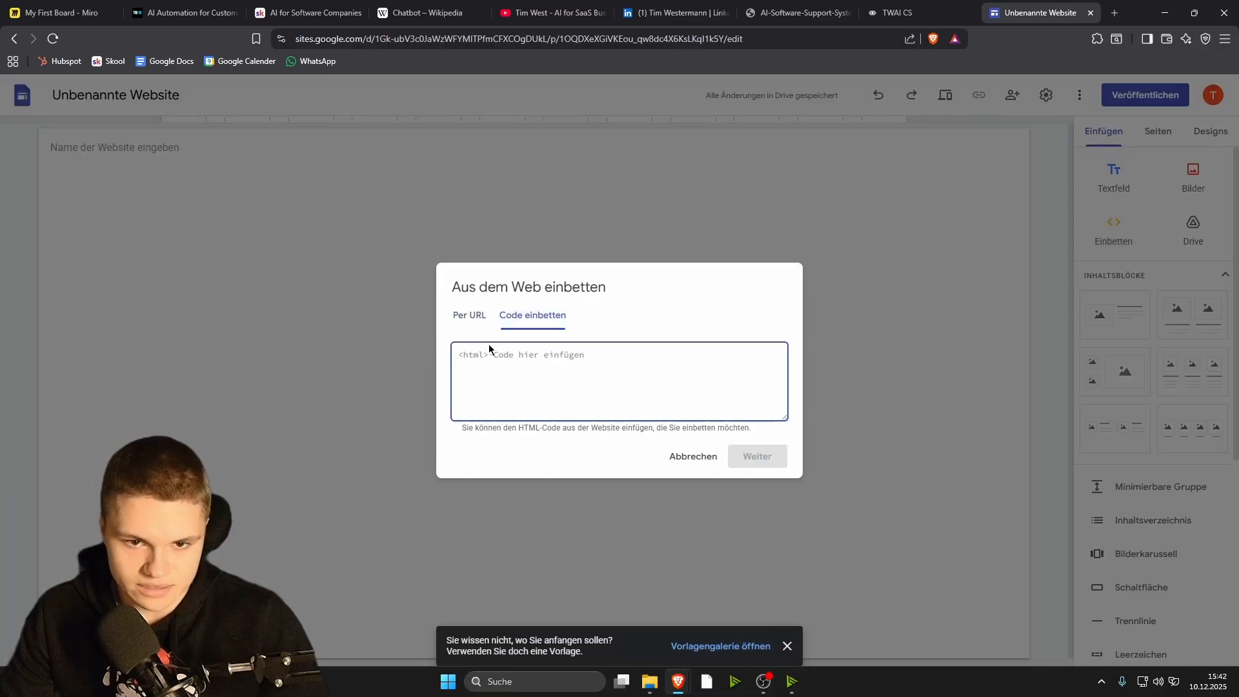
key(ctrl+v)
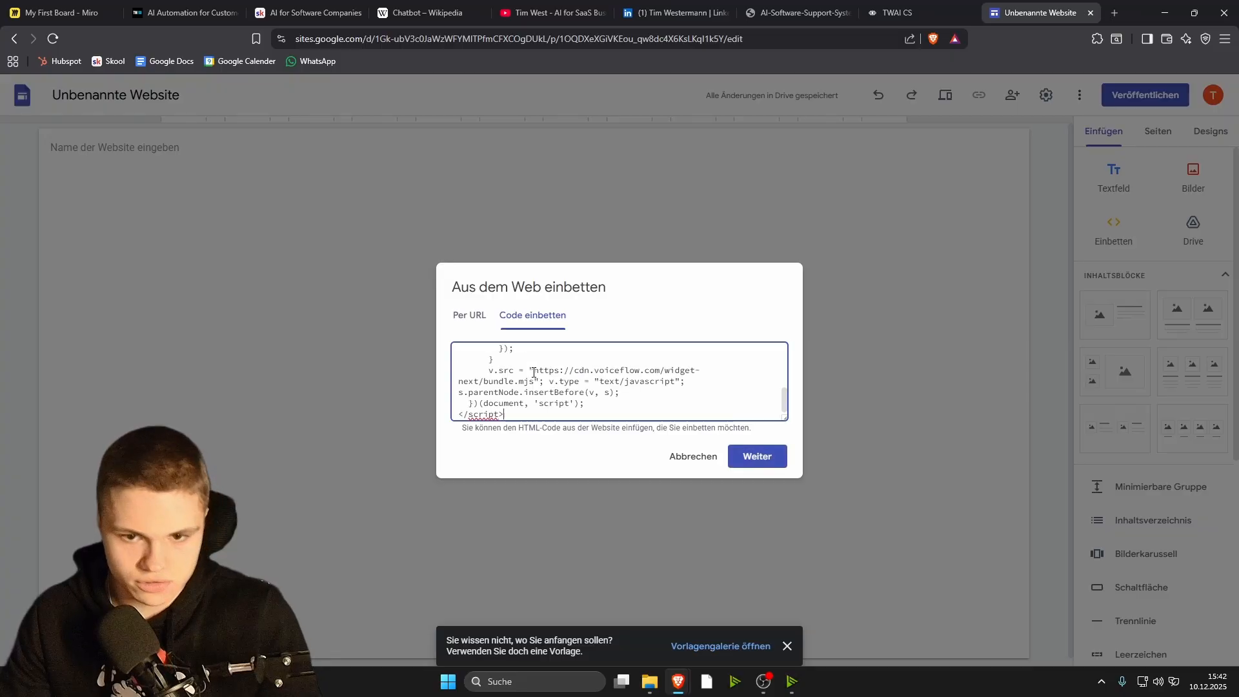
click(747, 458)
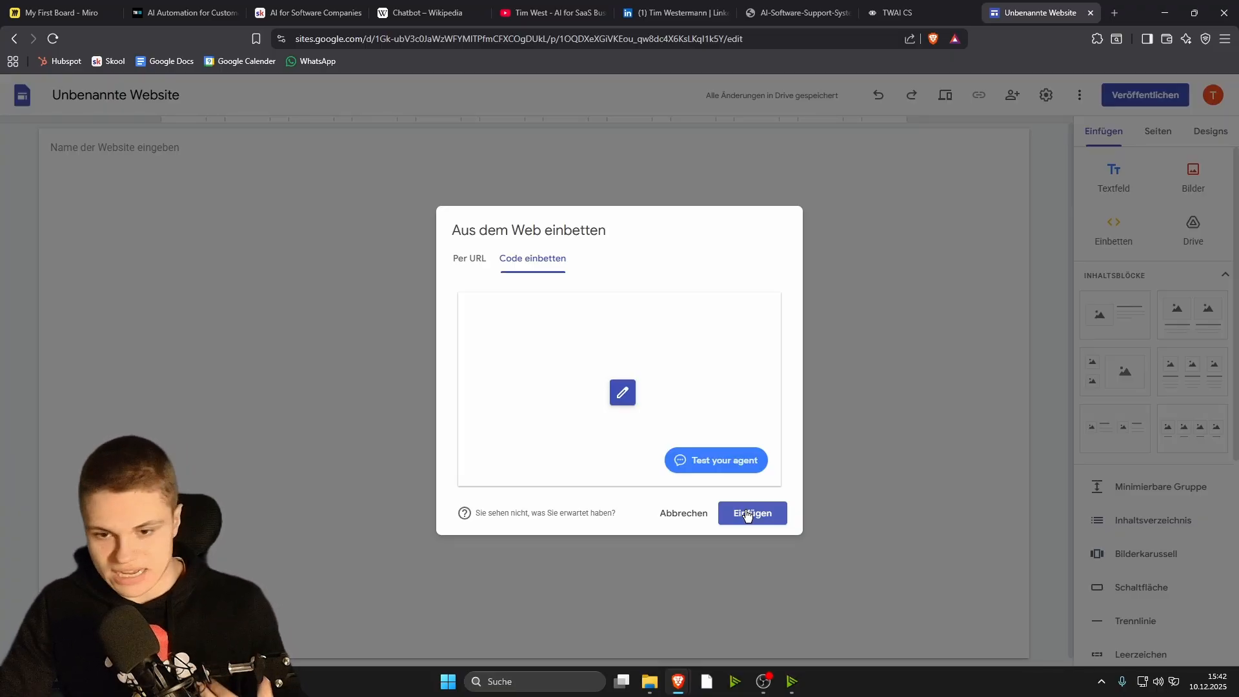
click(748, 515)
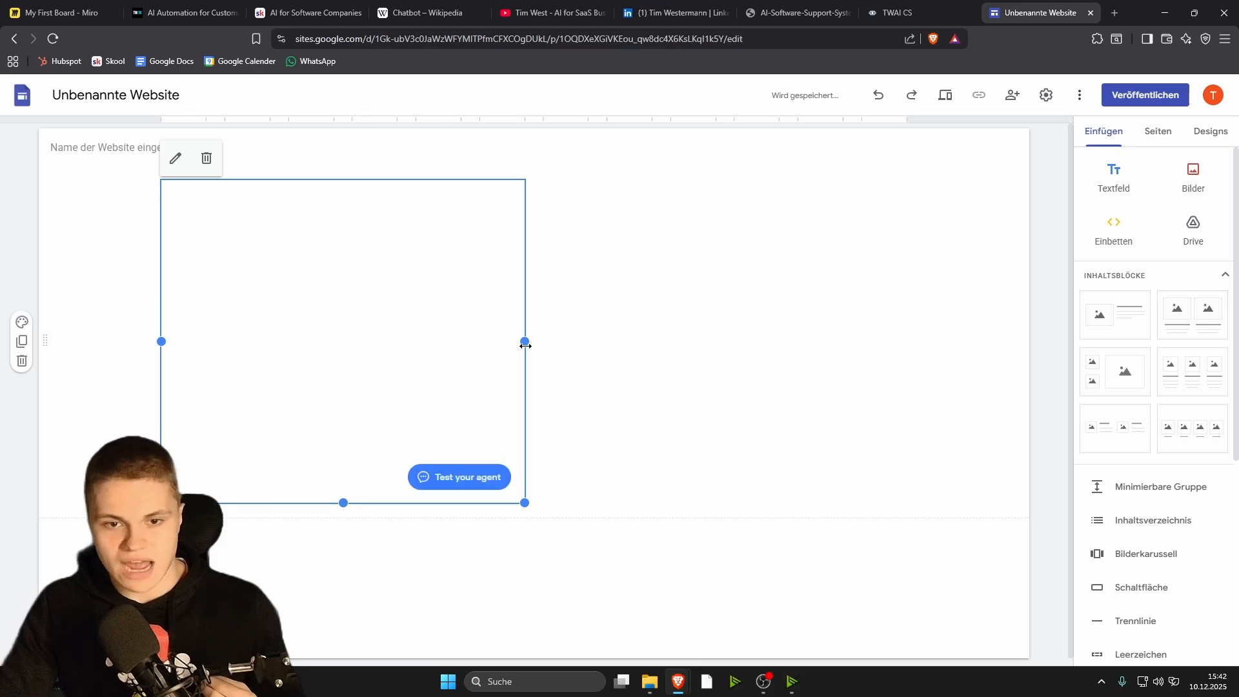
drag(525, 342, 902, 336)
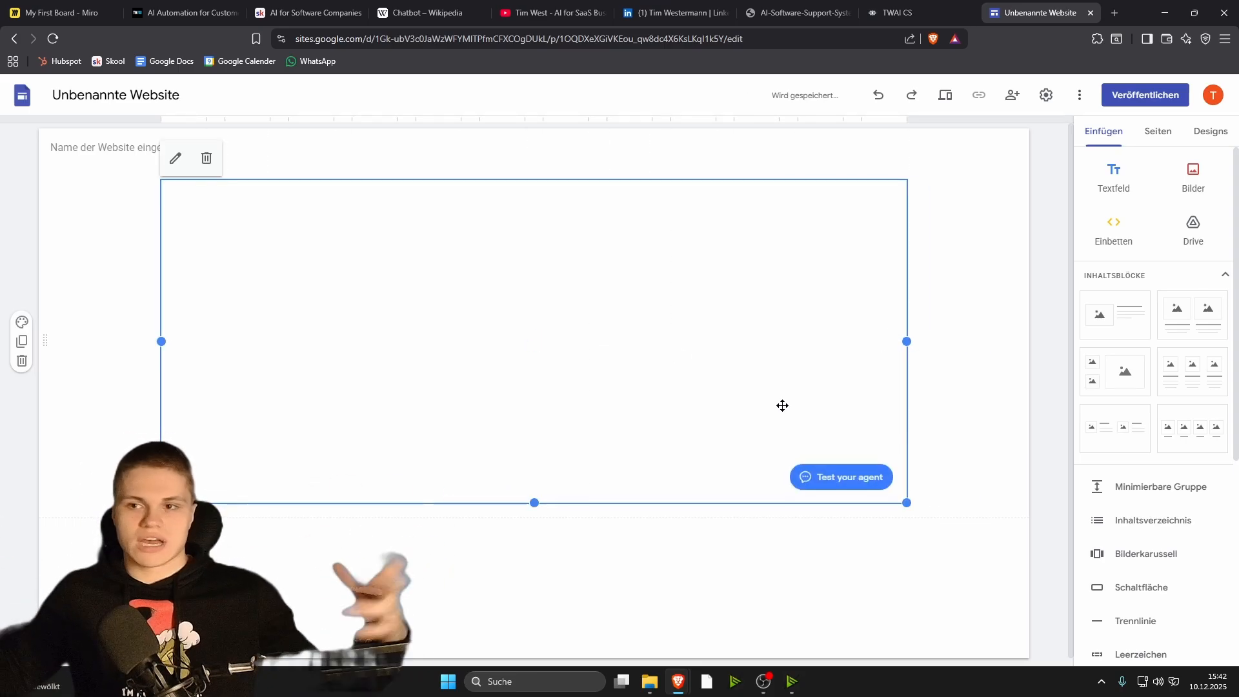
- Open iterasoft.de in a new browser tab and examine how its AI chat widget opens and behaves while the page scrolls
click(1116, 11)
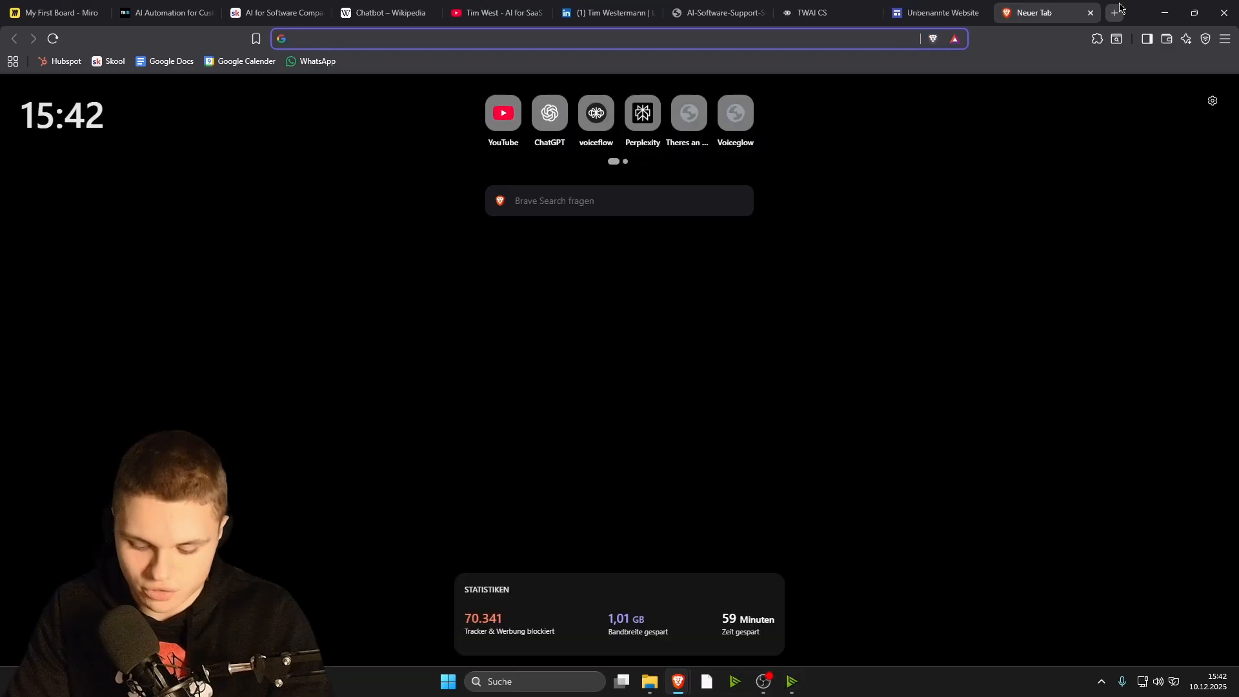
text(it)
key(Return)
scroll(912, 372, down, 3)
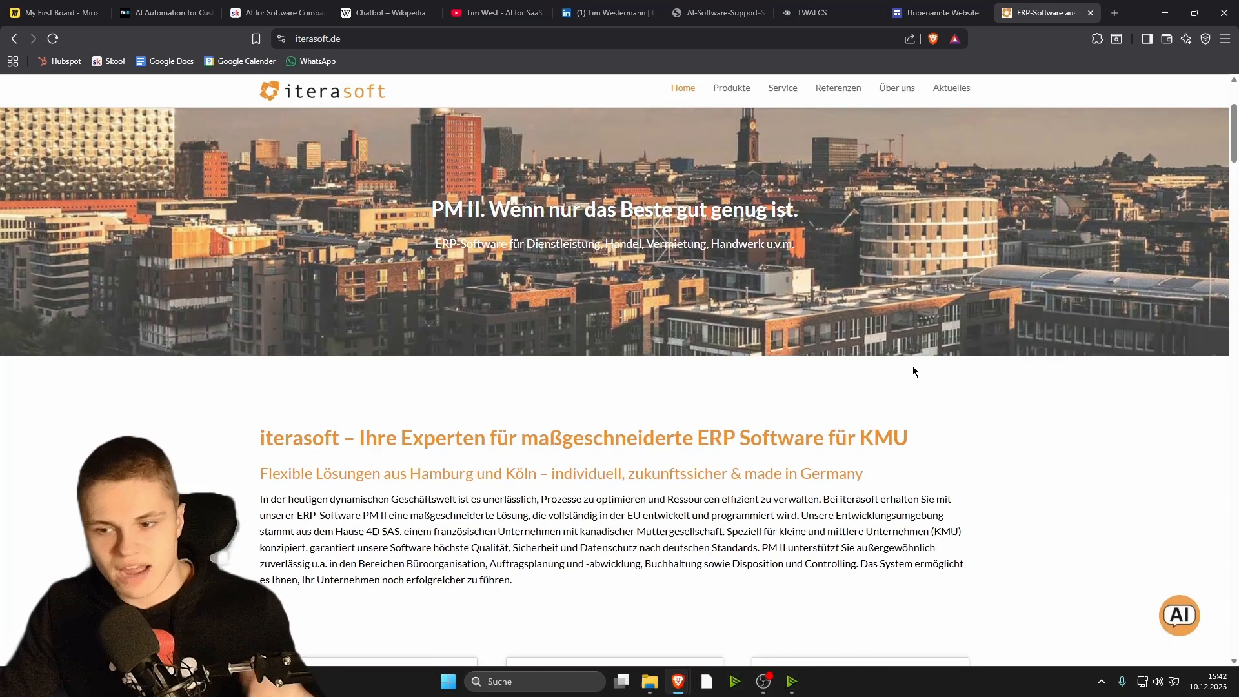
scroll(913, 367, down, 3)
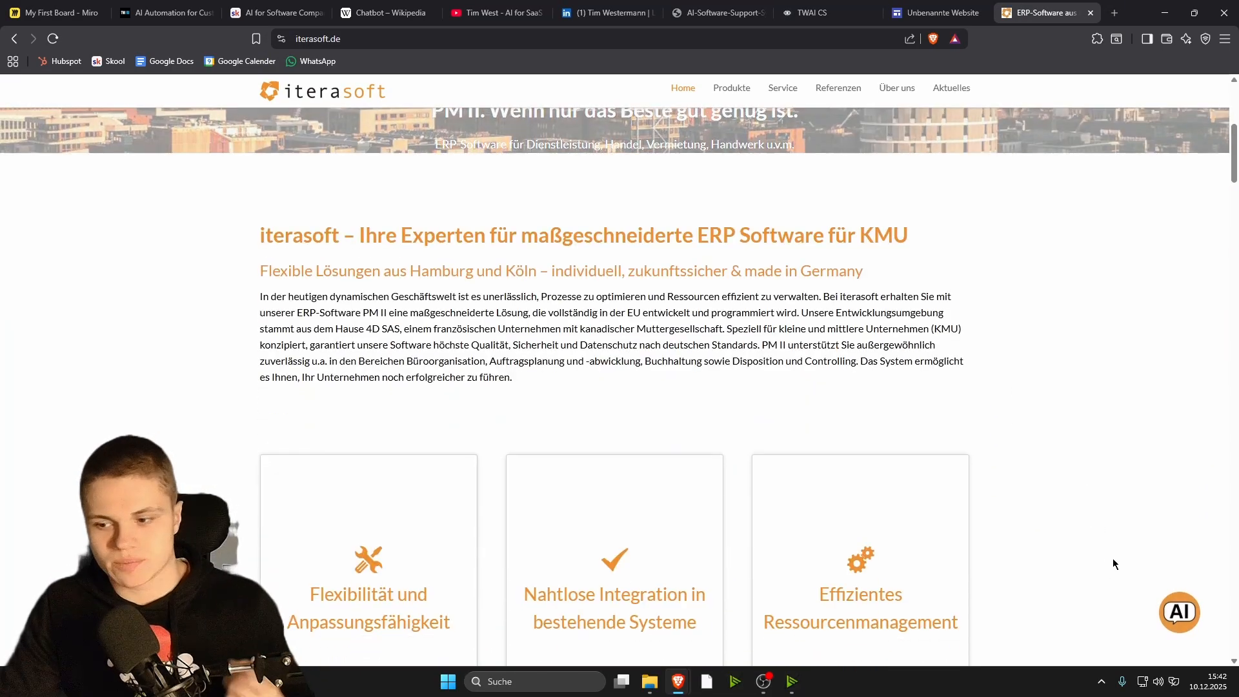
scroll(1062, 548, down, 20)
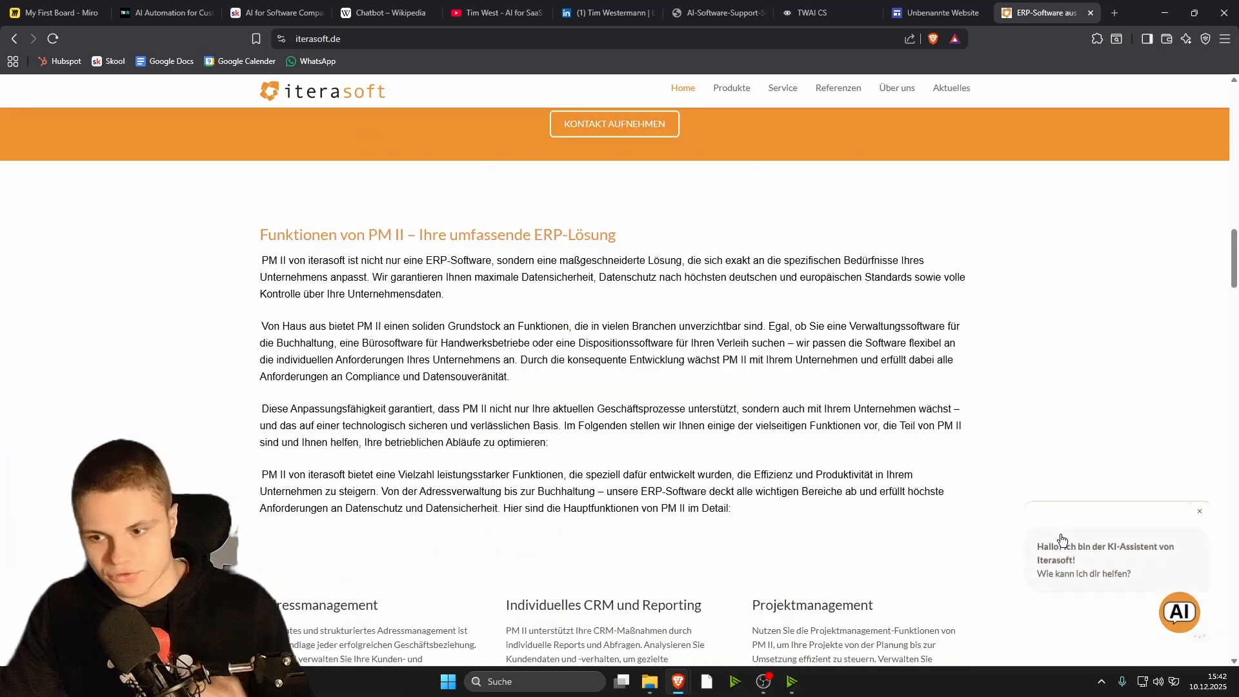
click(1039, 541)
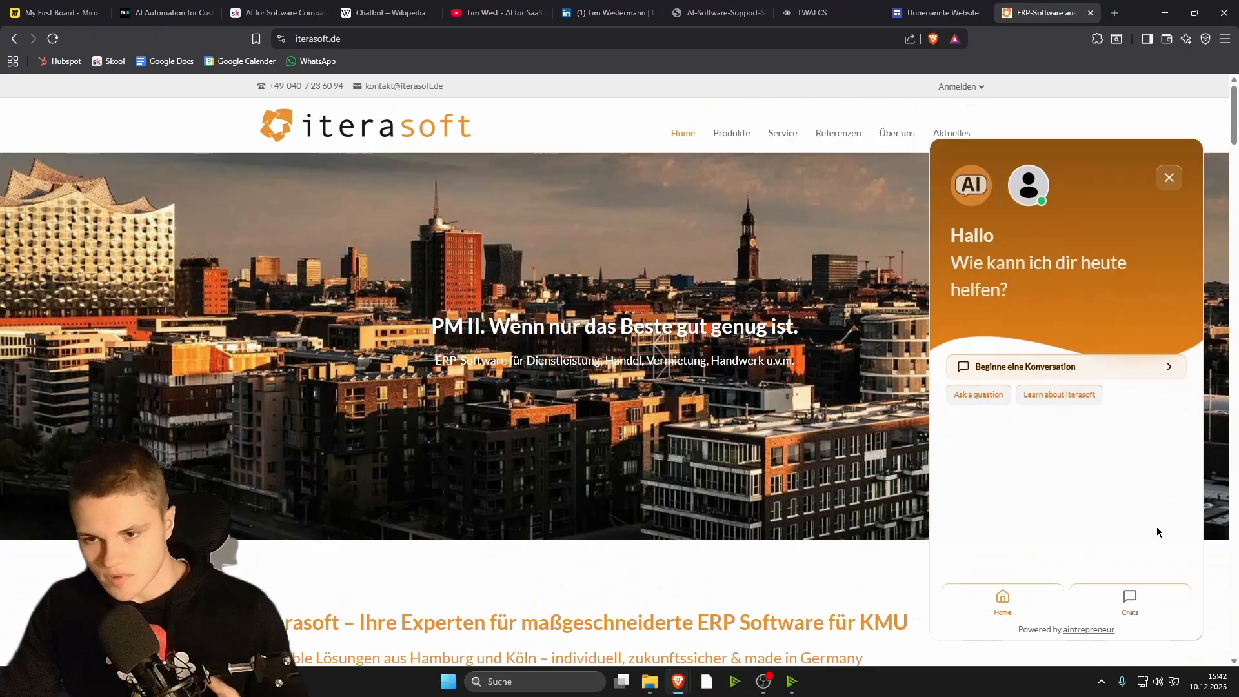
click(1168, 173)
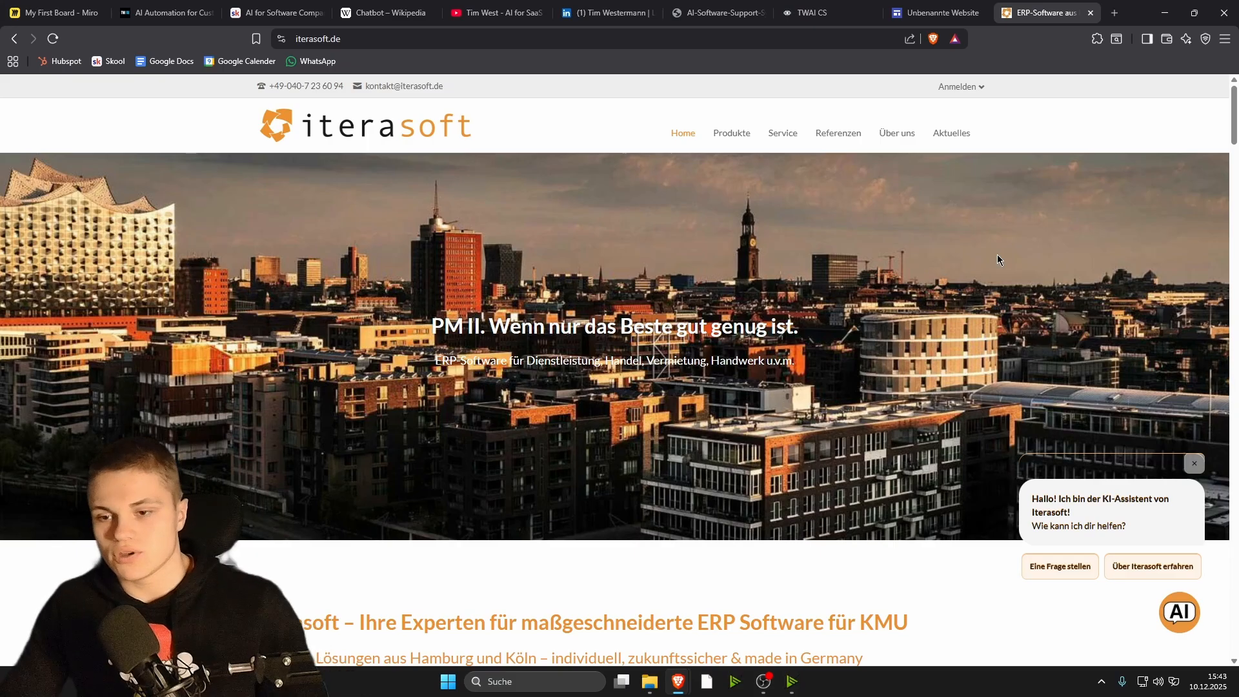
scroll(1033, 581, down, 12)
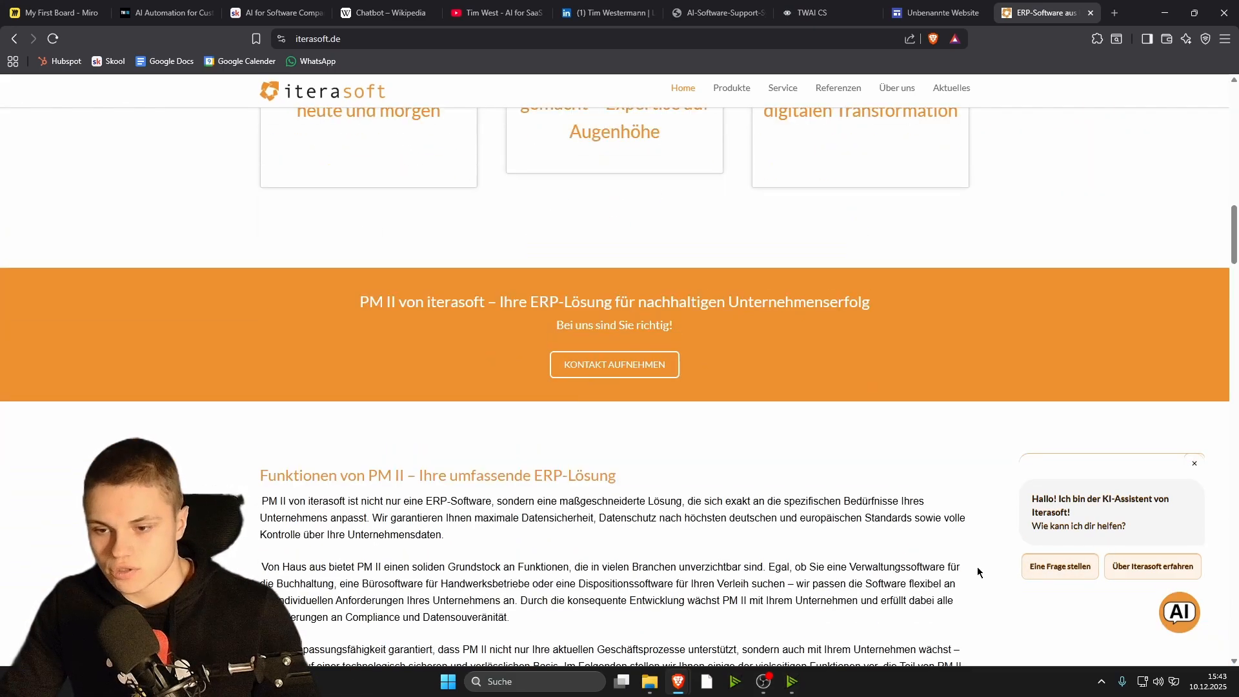
scroll(978, 567, up, 8)
scroll(978, 566, up, 5)
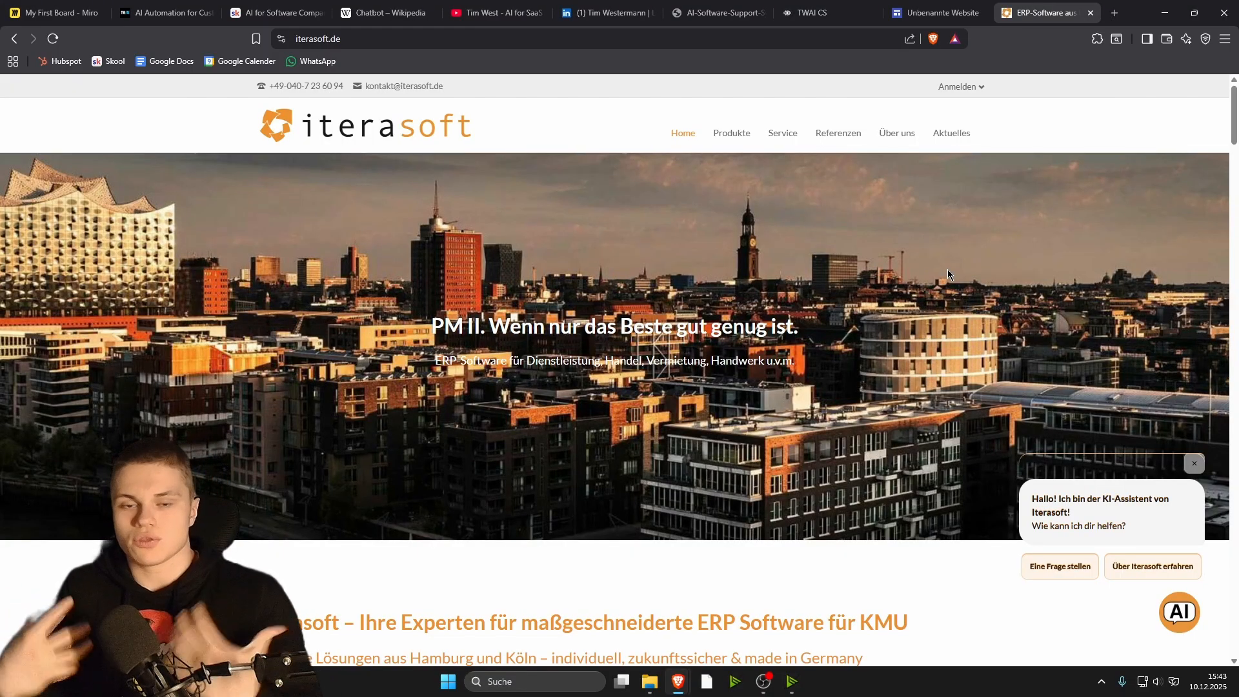
- Return to the Google Sites editor and extend the embedded chat widget's frame downward
click(933, 12)
drag(431, 304, 453, 295)
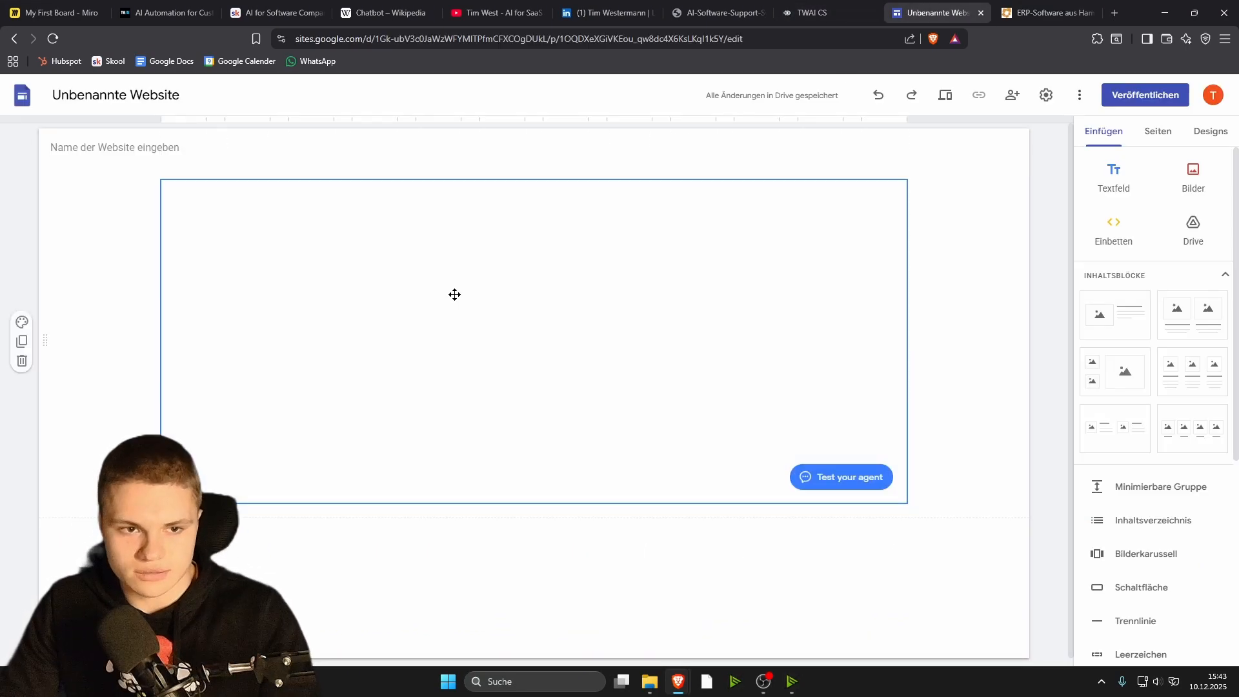
click(625, 392)
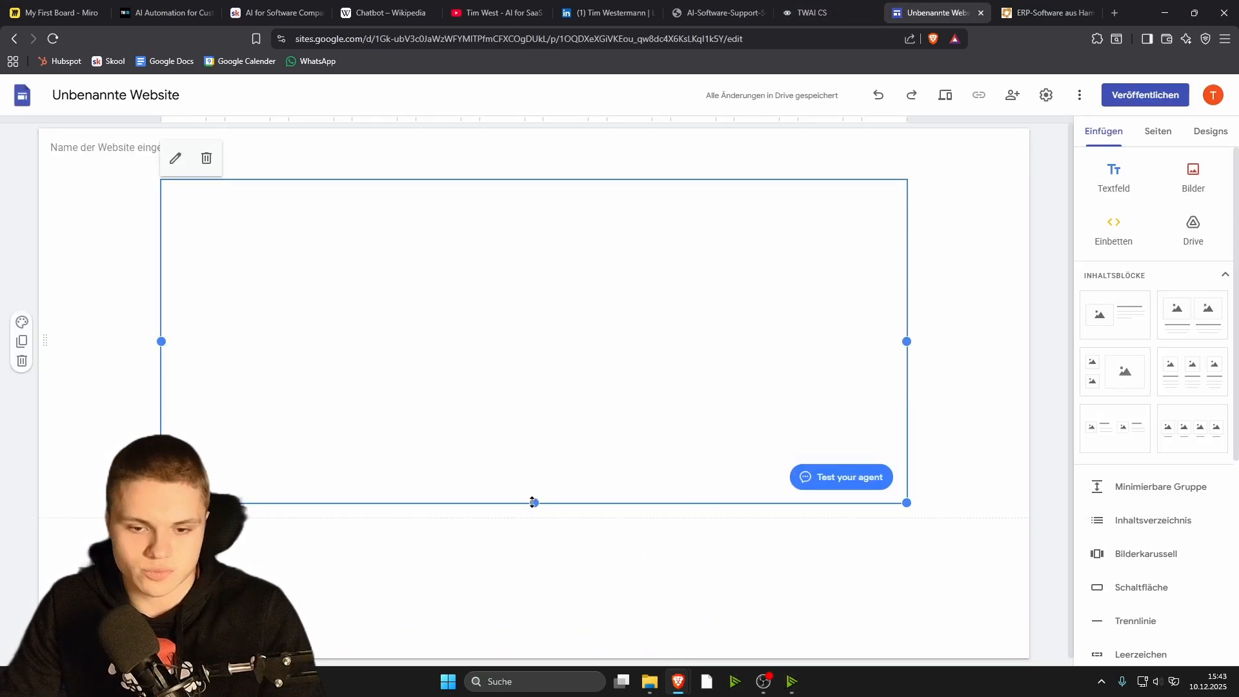
drag(535, 503, 538, 580)
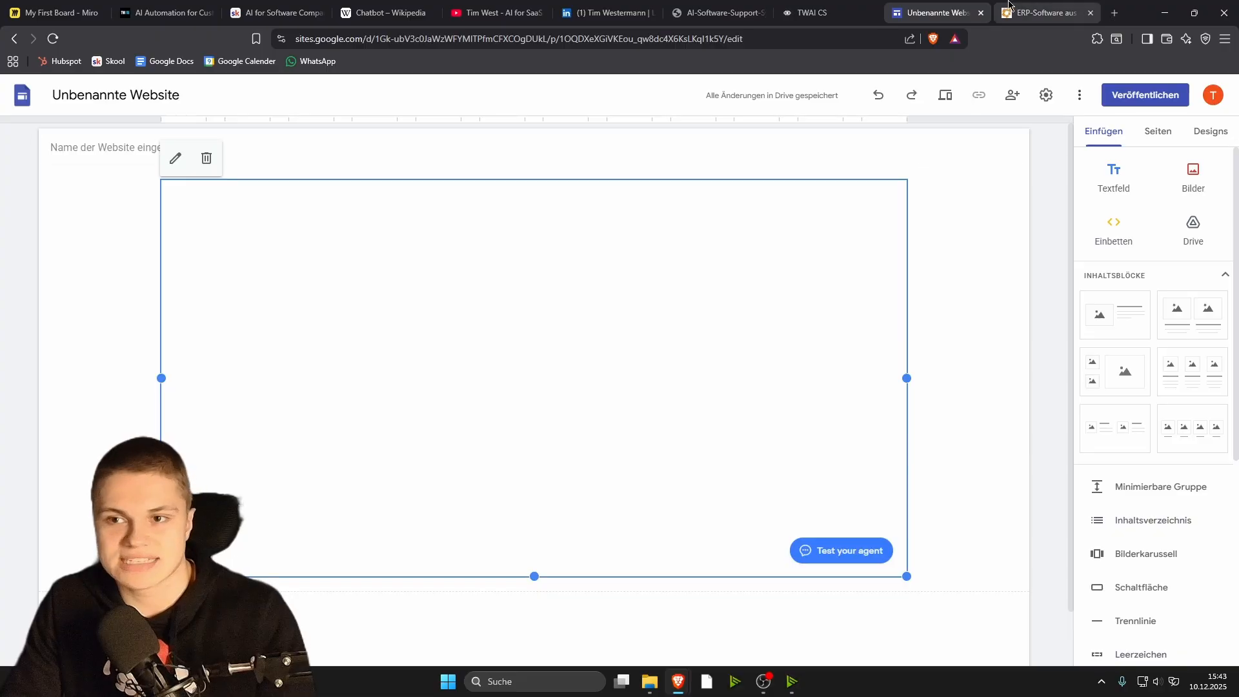
- Compare the floating chat widget on iterasoft.de with the widget embedded in the Google Sites page
click(1050, 5)
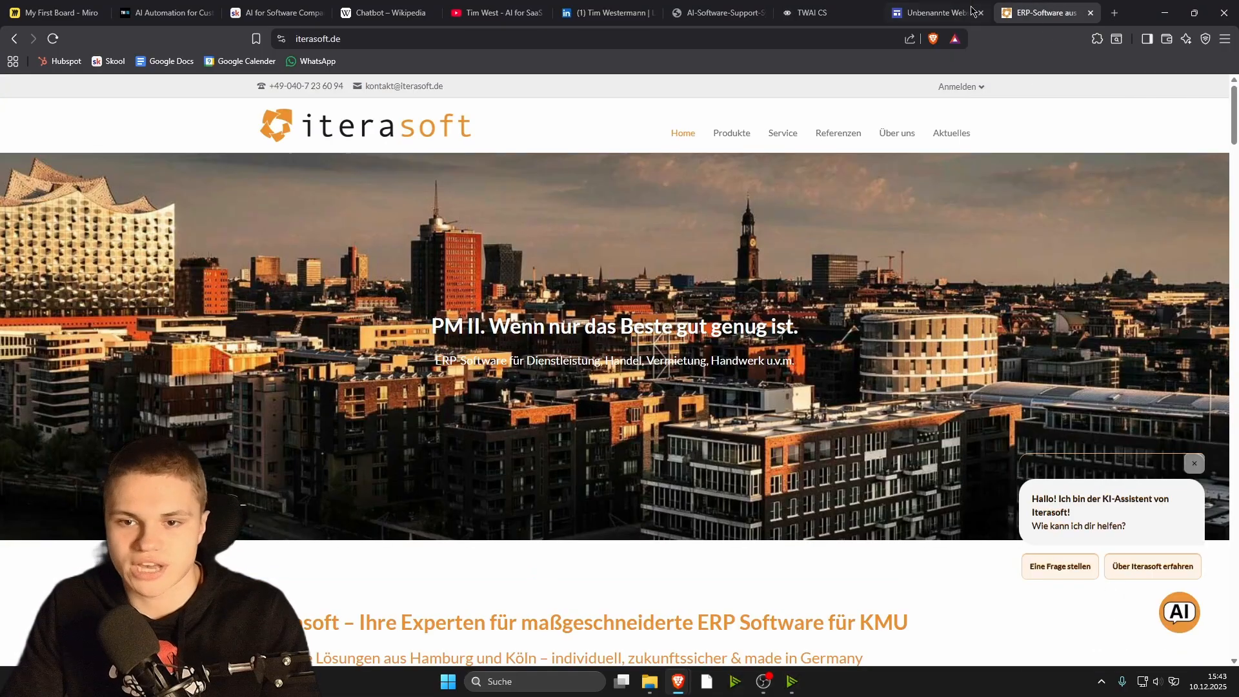
scroll(950, 339, down, 10)
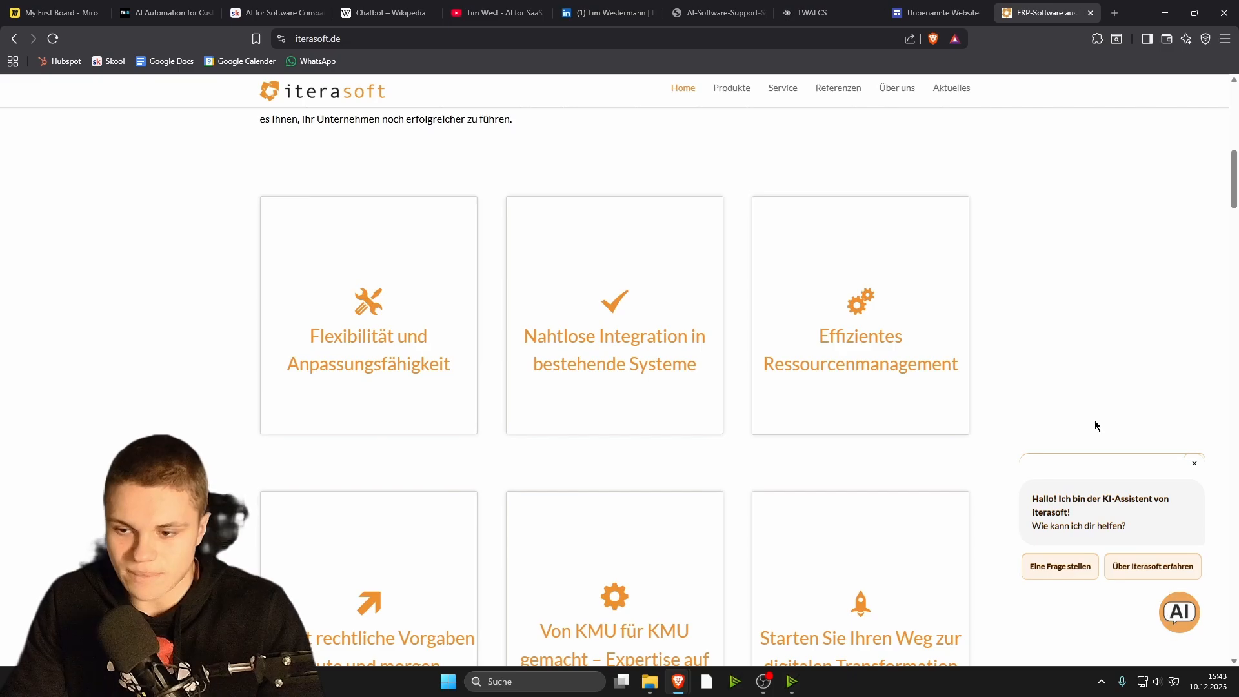
scroll(1037, 335, up, 10)
scroll(1037, 335, up, 2)
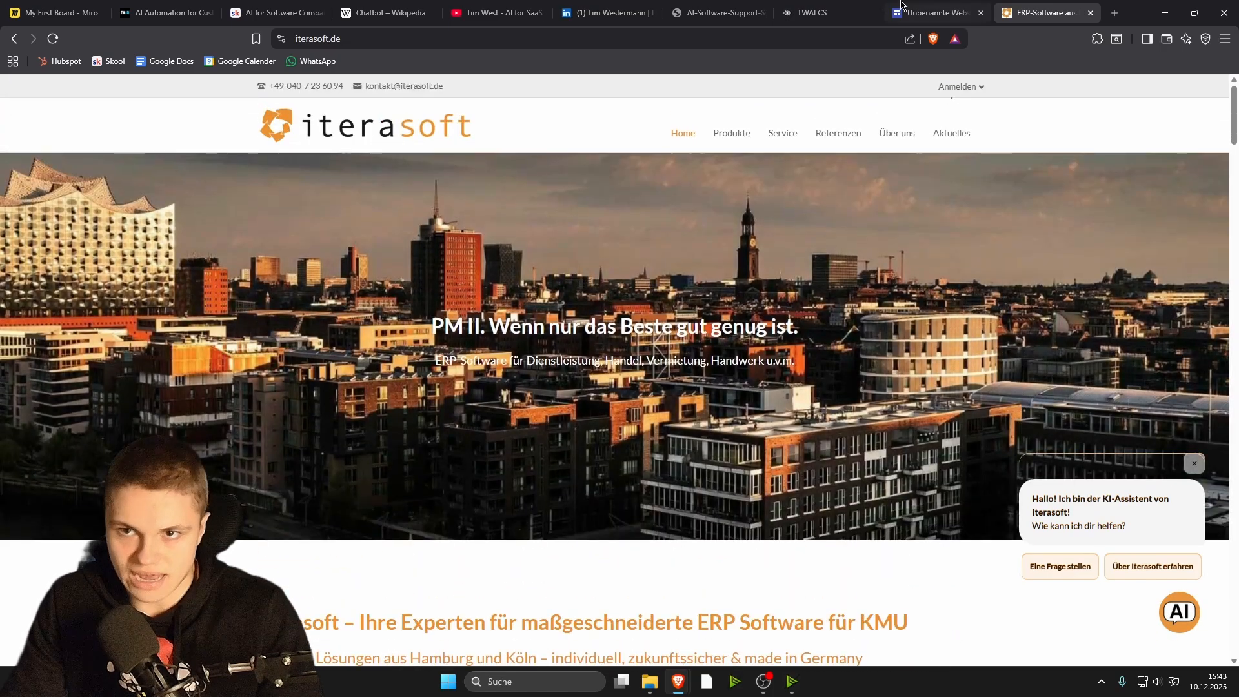
click(936, 12)
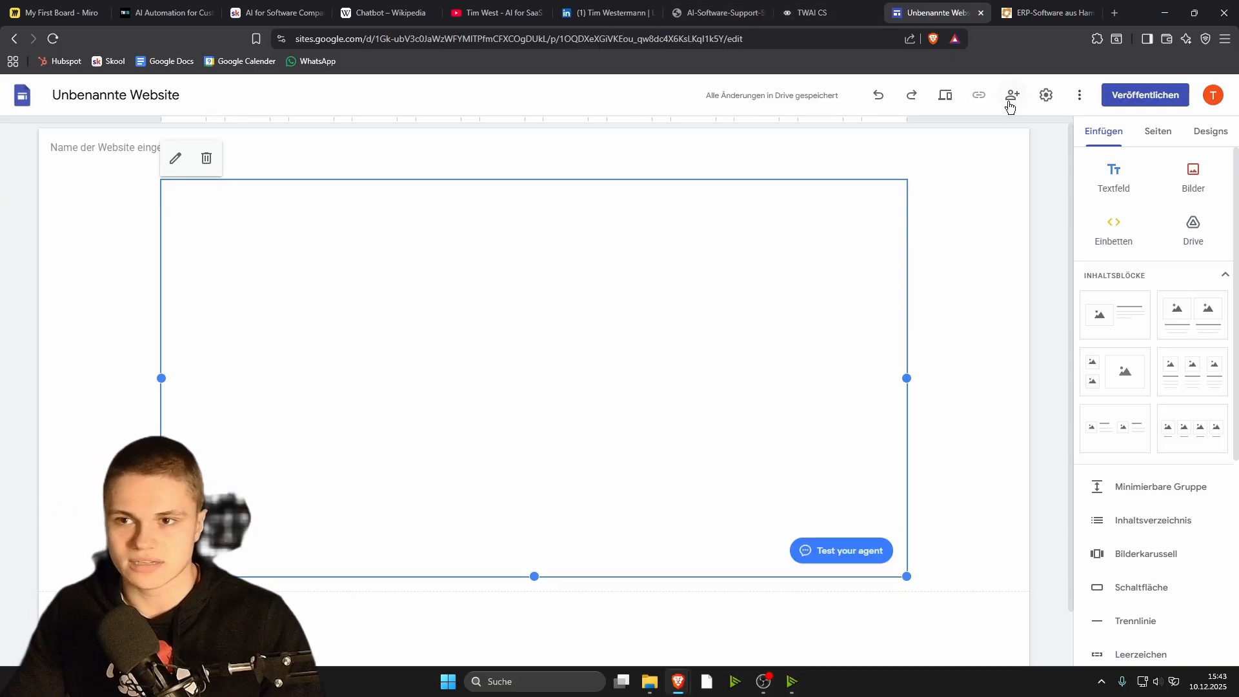
click(1041, 13)
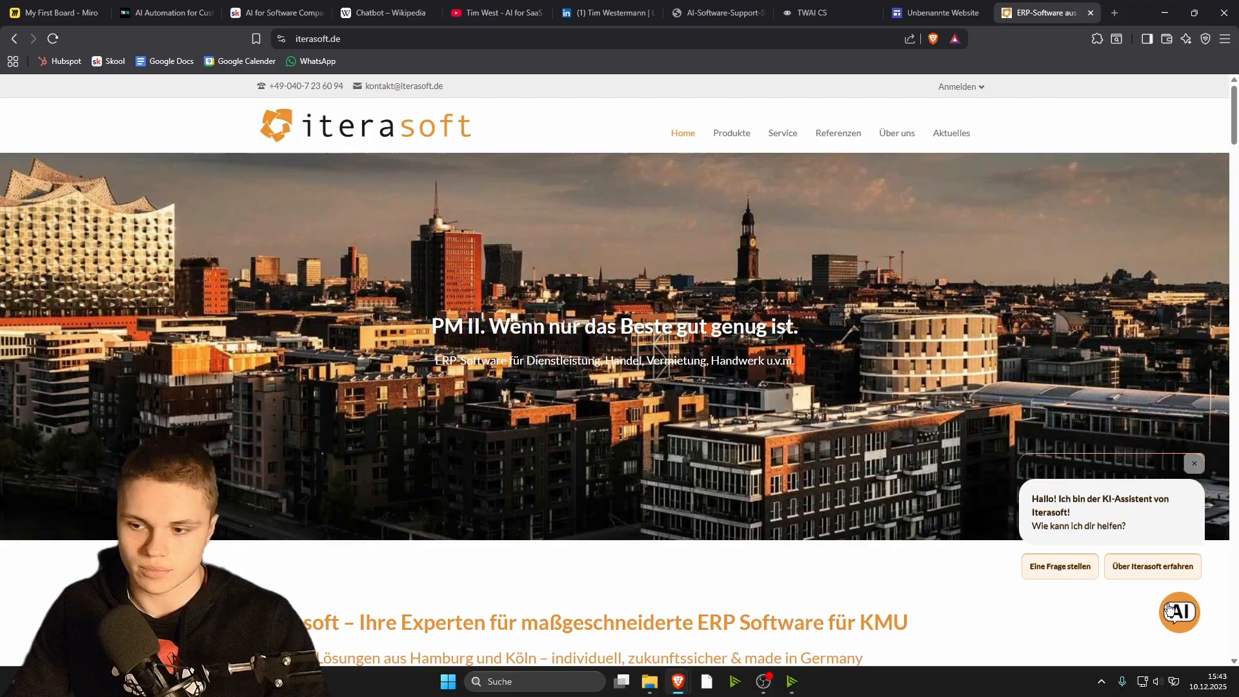
click(923, 15)
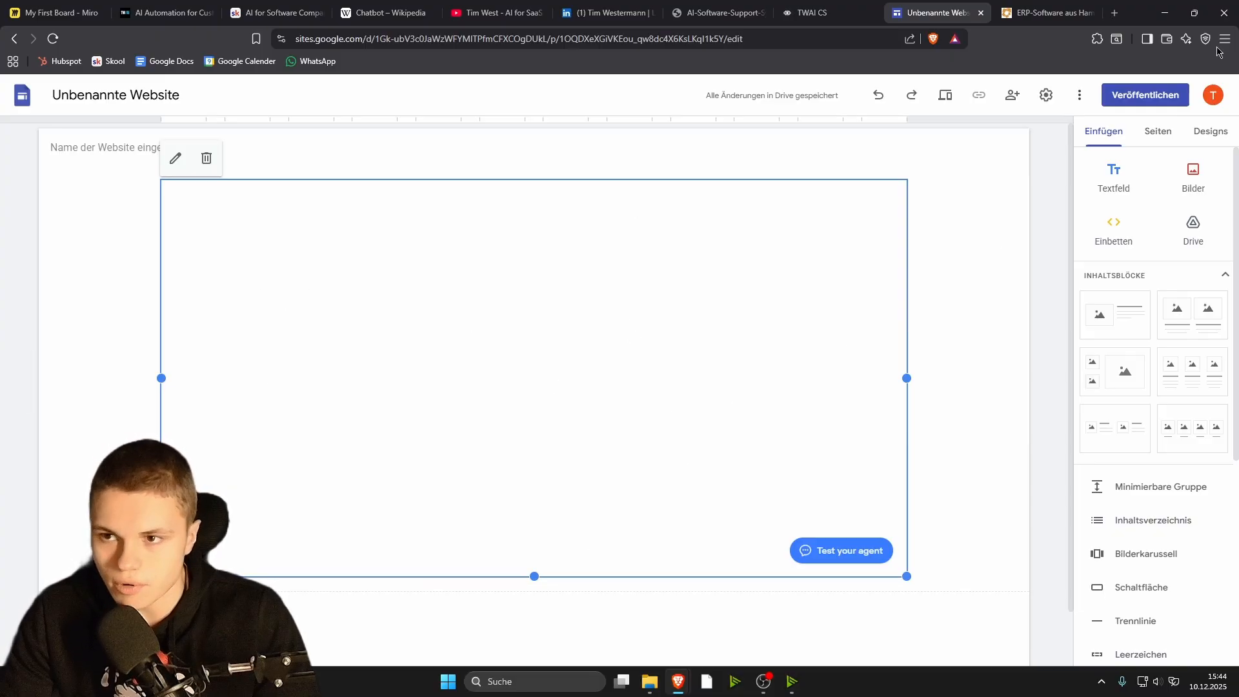
- Publish the website under the web address sjhgwajhbgfkuqwegikw
click(1165, 95)
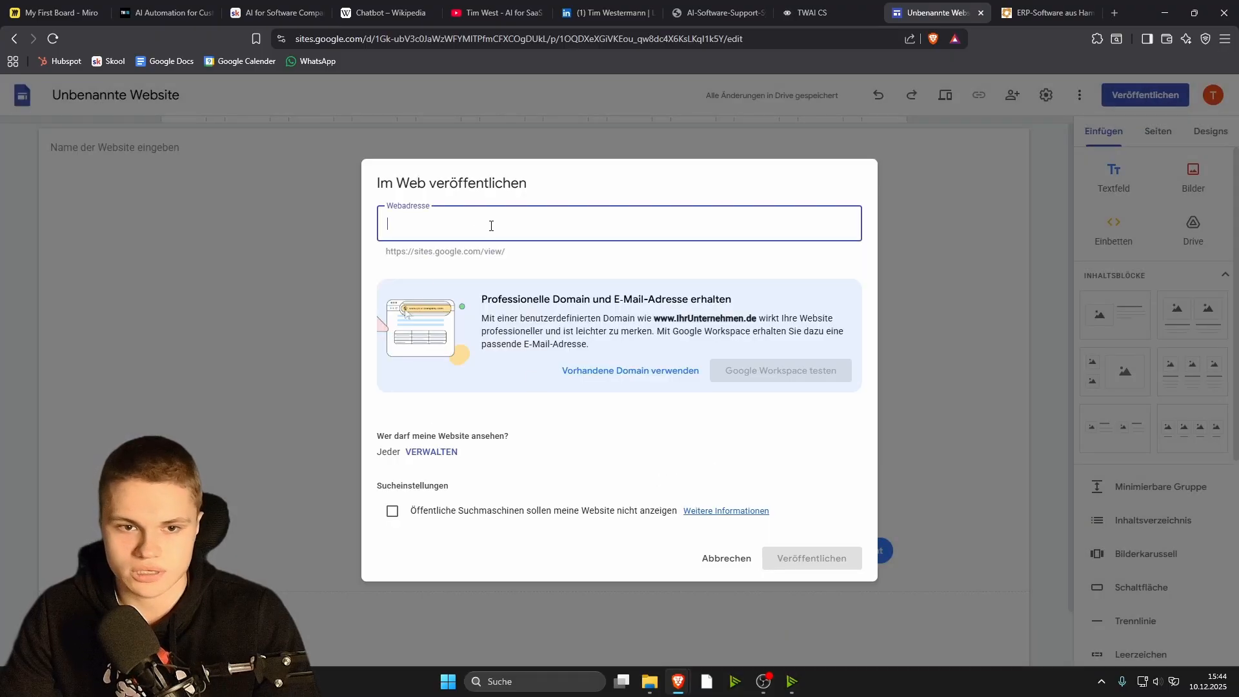
text(sjhgwajhbgfkuqwegikw)
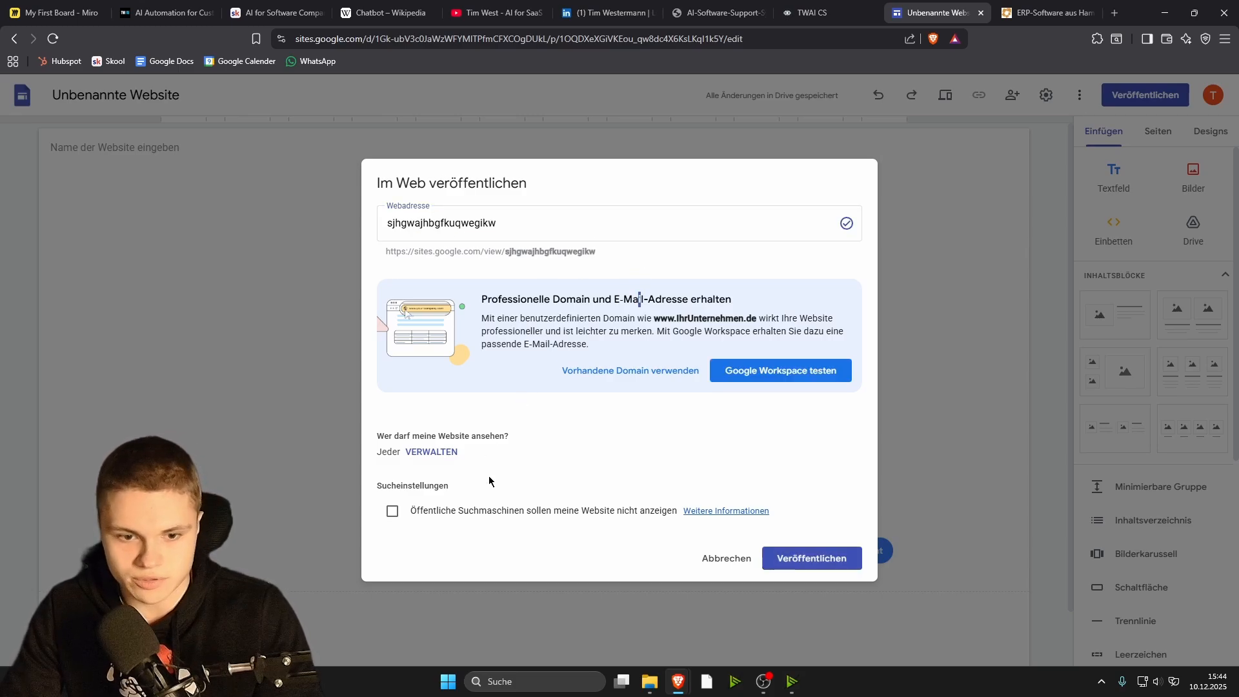
click(846, 556)
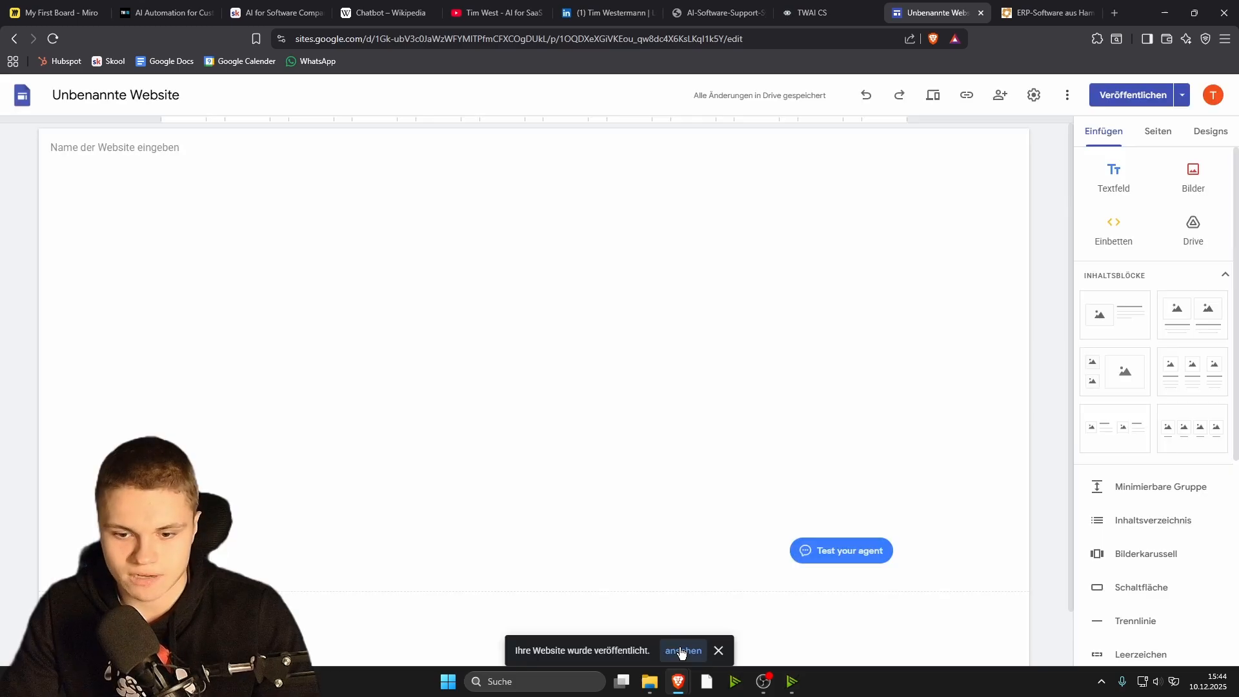
- View the published website and open its chat widget, ready to enter a message
click(681, 651)
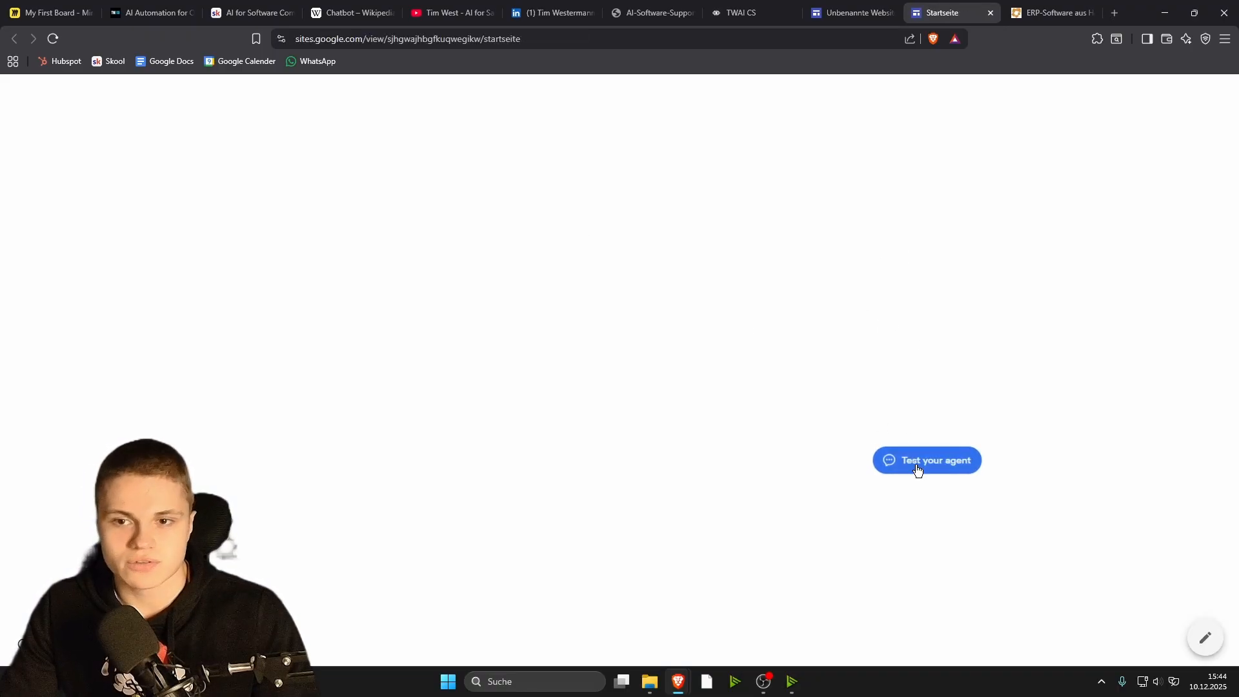
click(925, 462)
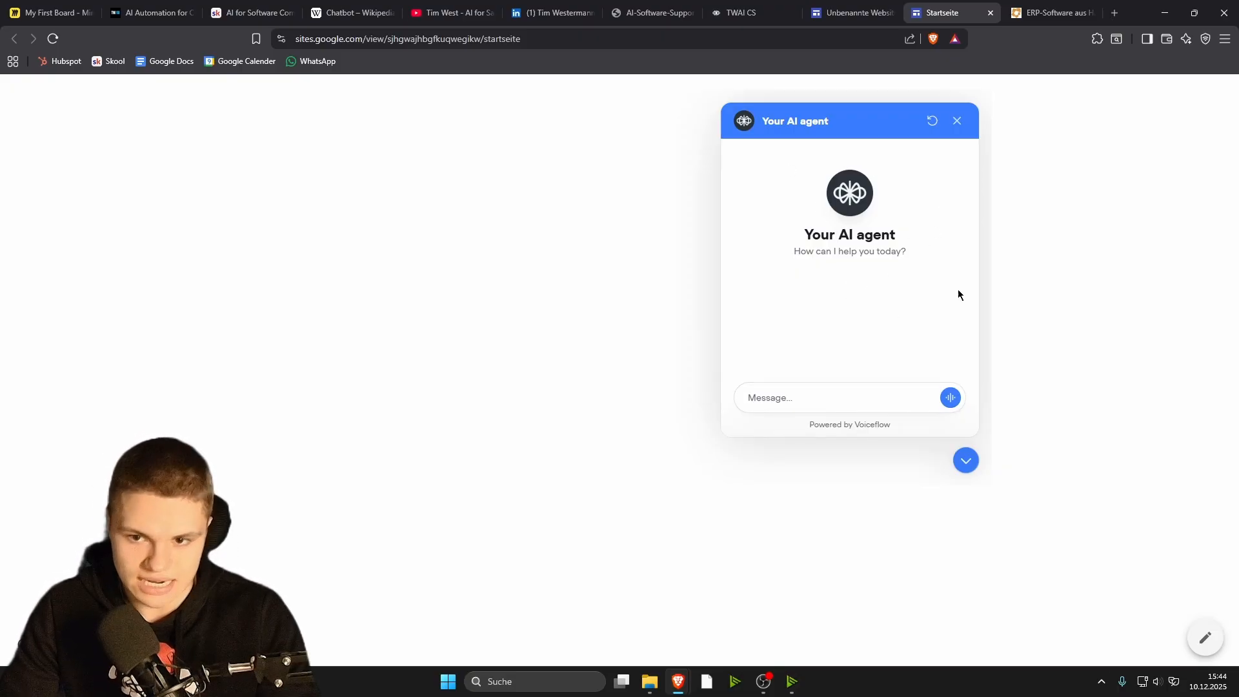
click(801, 399)
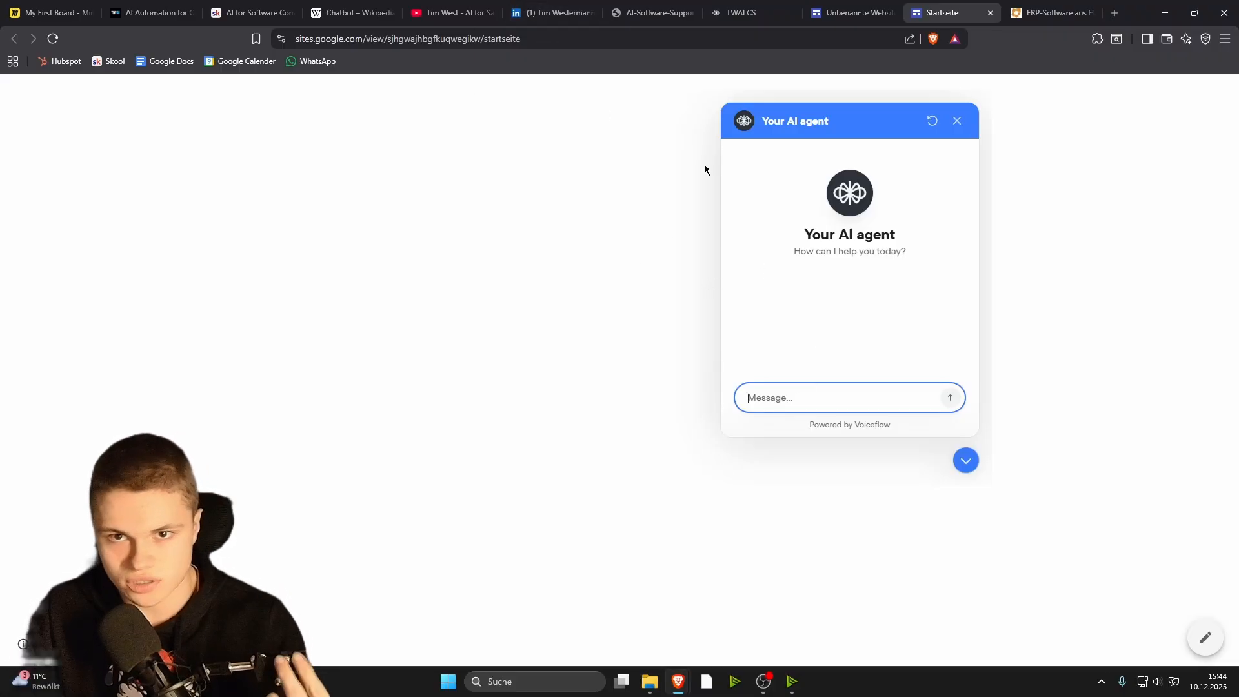
- Switch to the Voiceflow project's workflow canvas and publish the agent to production
click(752, 14)
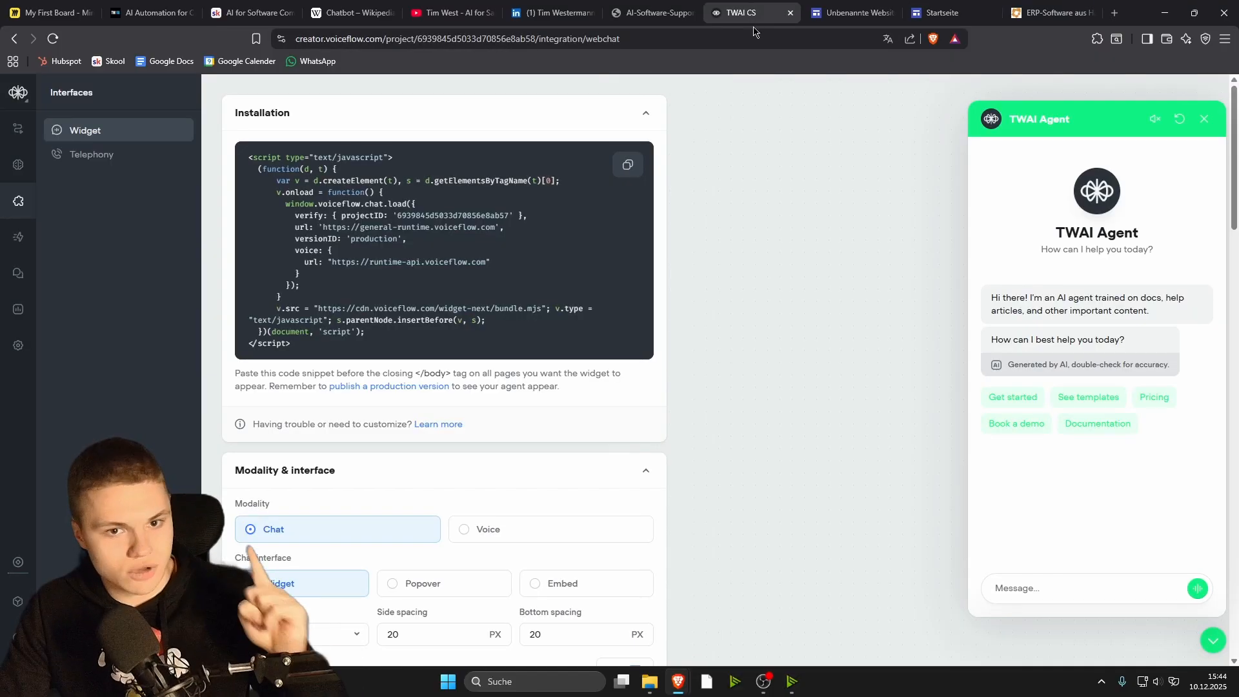
click(16, 134)
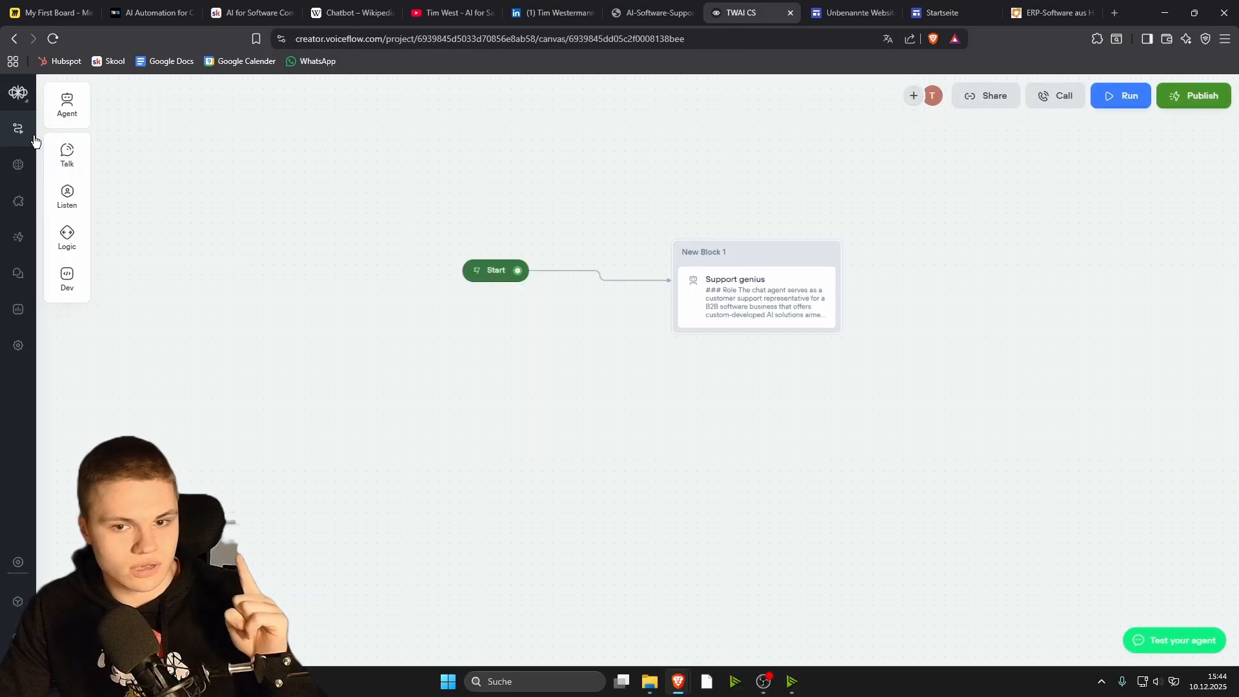
click(1191, 102)
click(1112, 332)
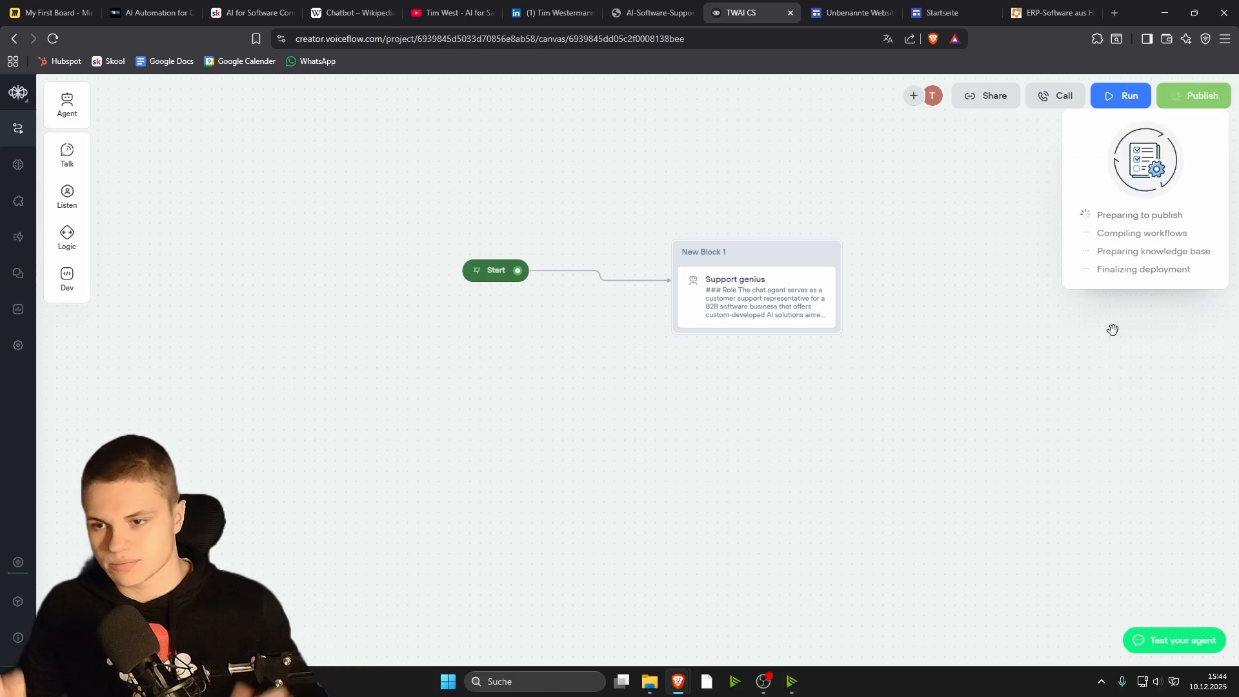
- Return to the published website and open the chat widget to check the newly published agent
click(835, 5)
click(942, 13)
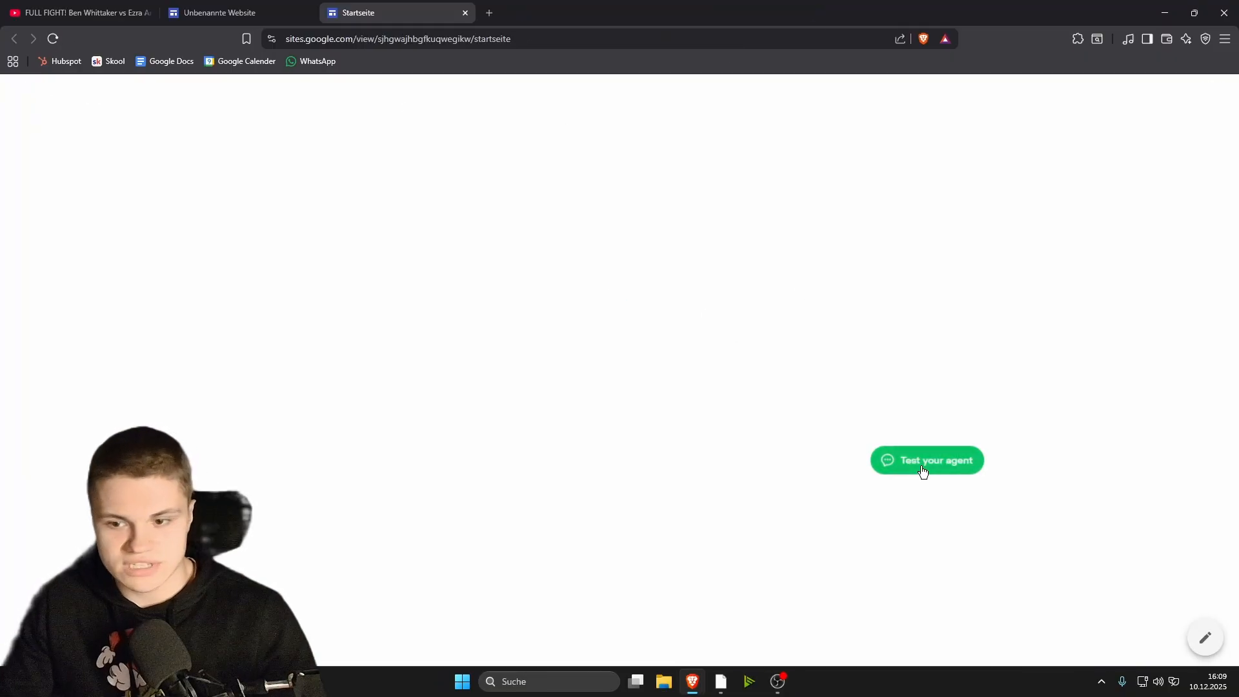
click(921, 466)
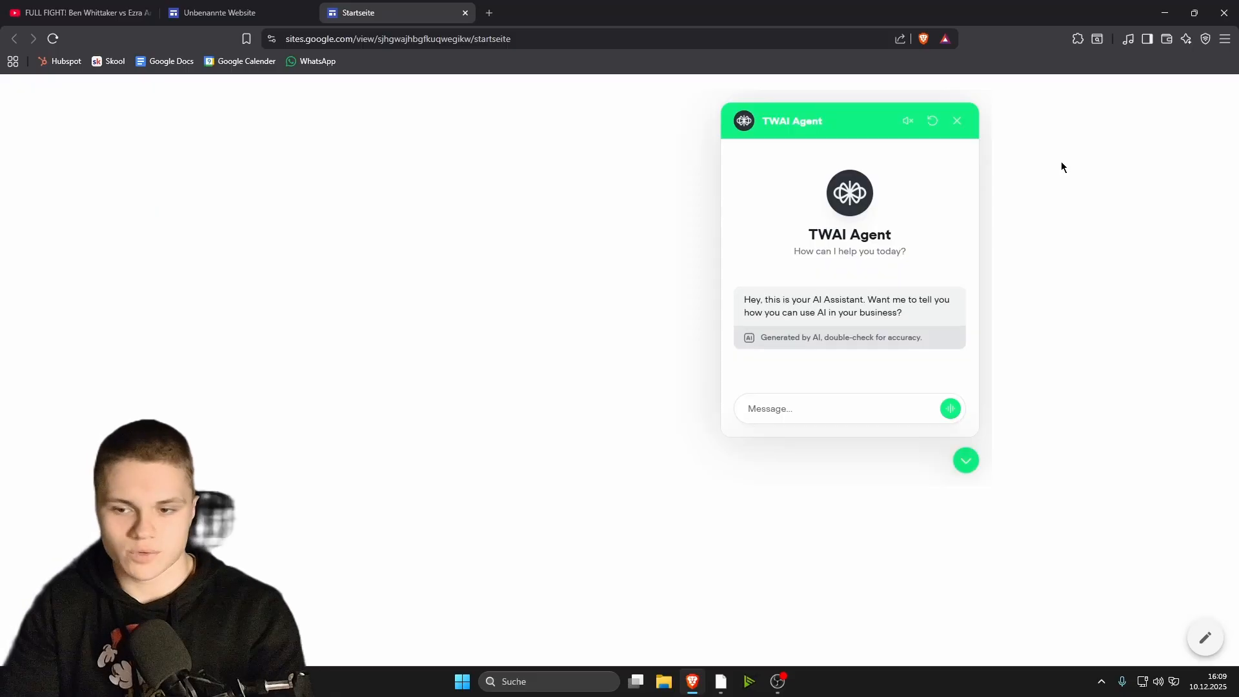